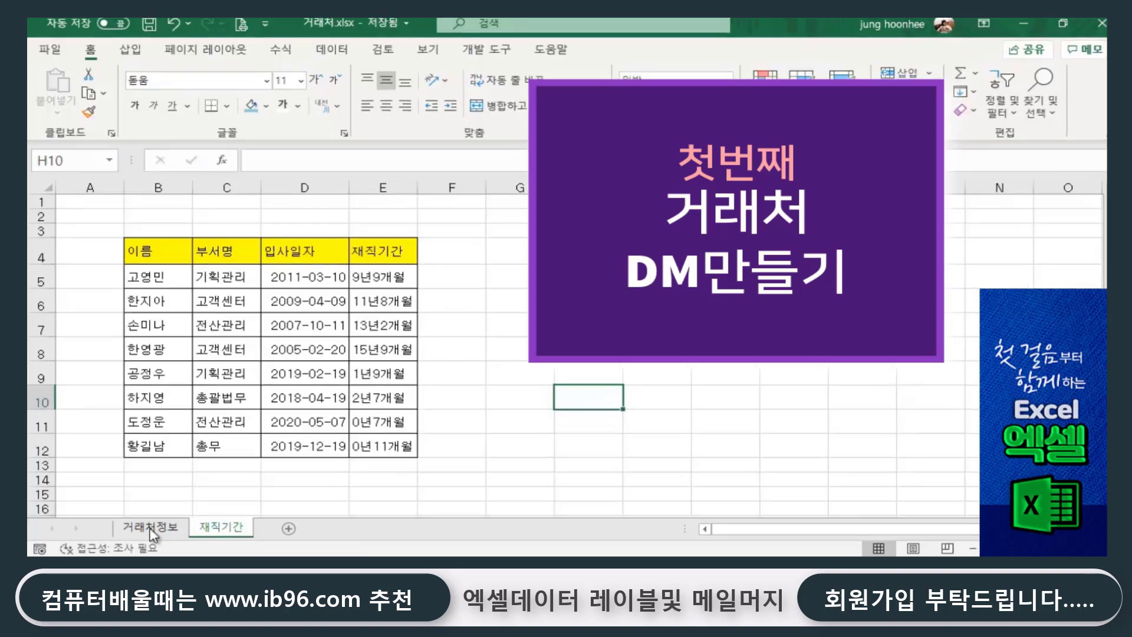
On the 거래처정보 sheet, point out the first client's name (튜오레백화점), phone number, address and representative.
click(151, 526)
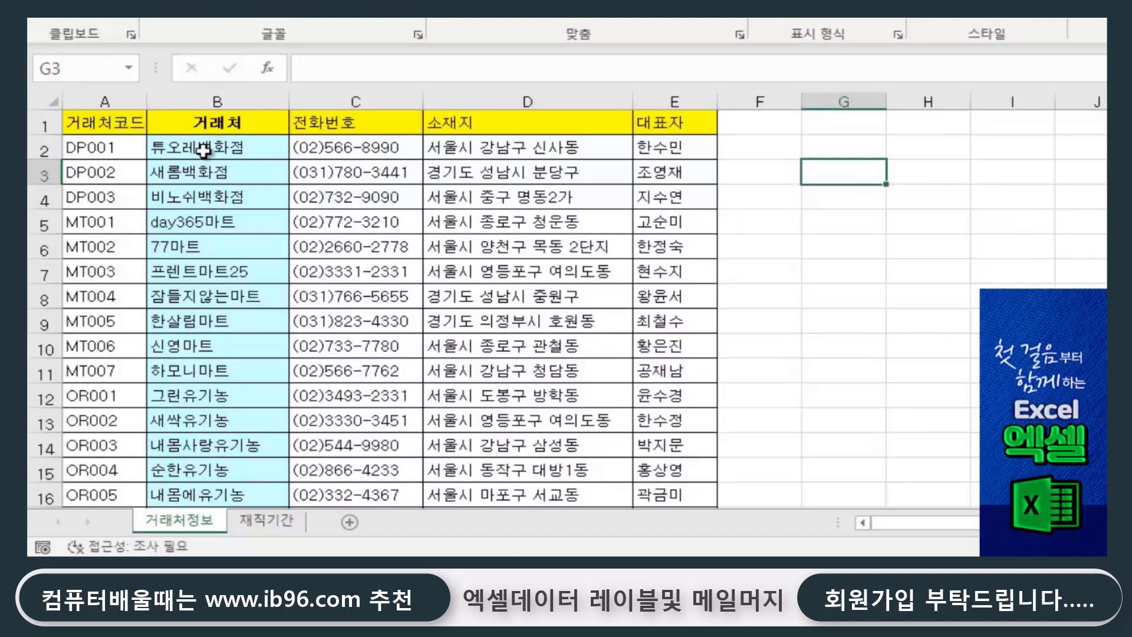
click(227, 152)
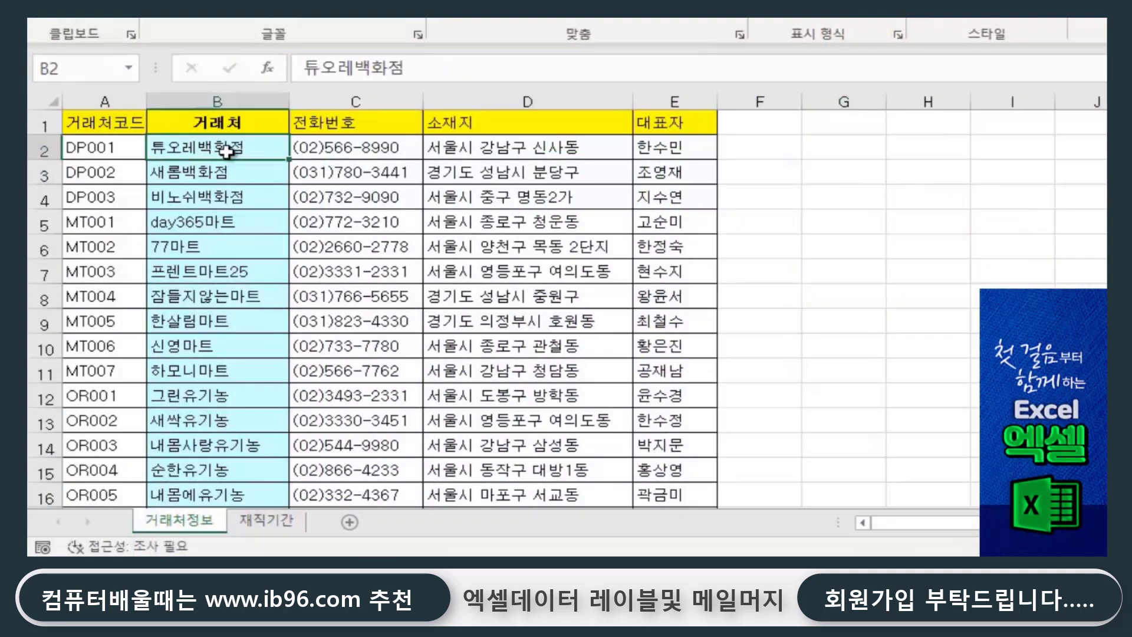
click(338, 148)
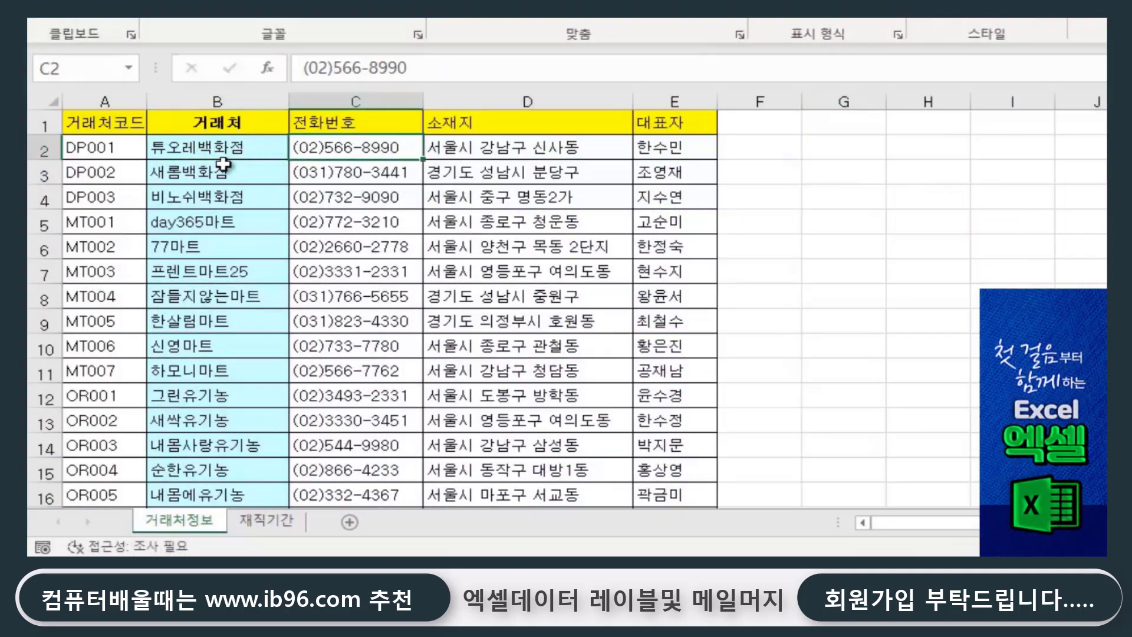
click(202, 147)
click(386, 150)
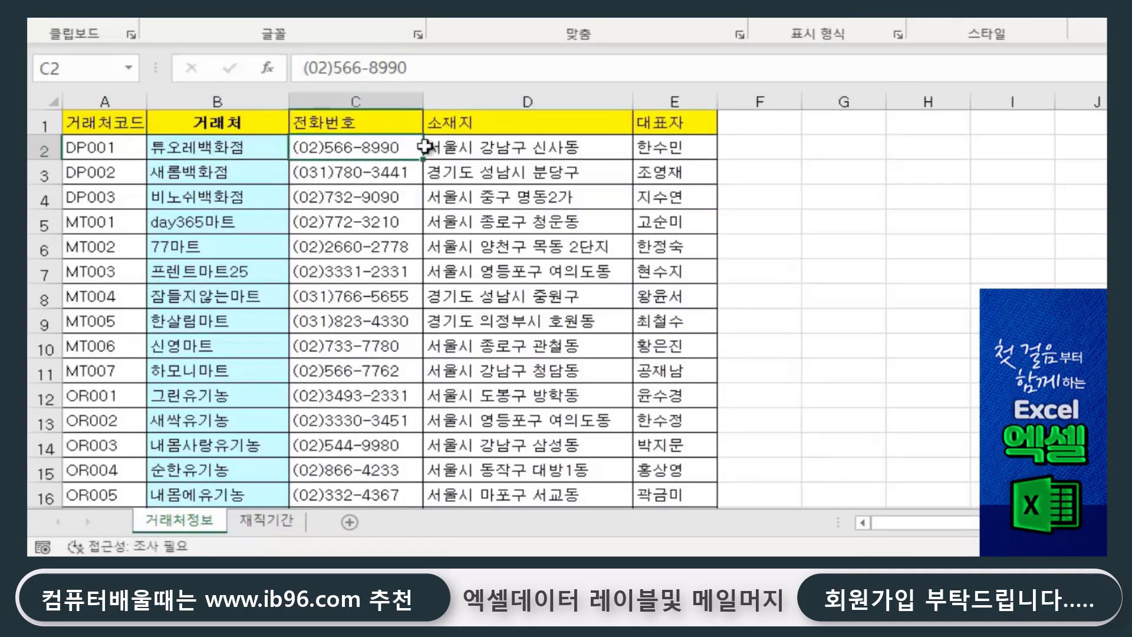
click(508, 142)
click(646, 146)
click(822, 202)
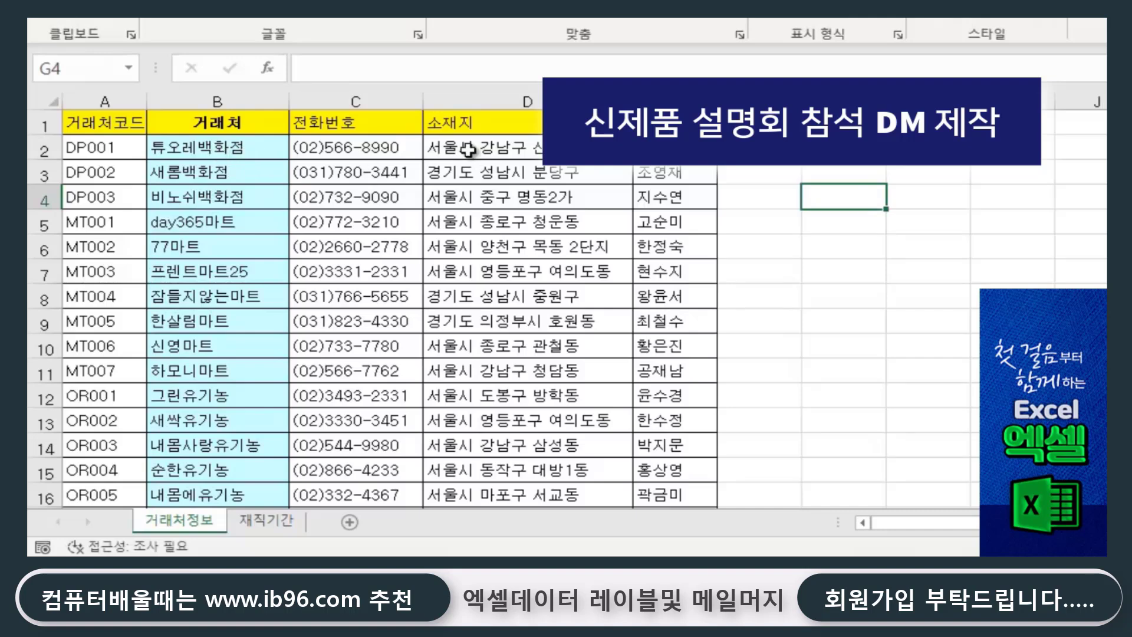
click(205, 149)
click(449, 144)
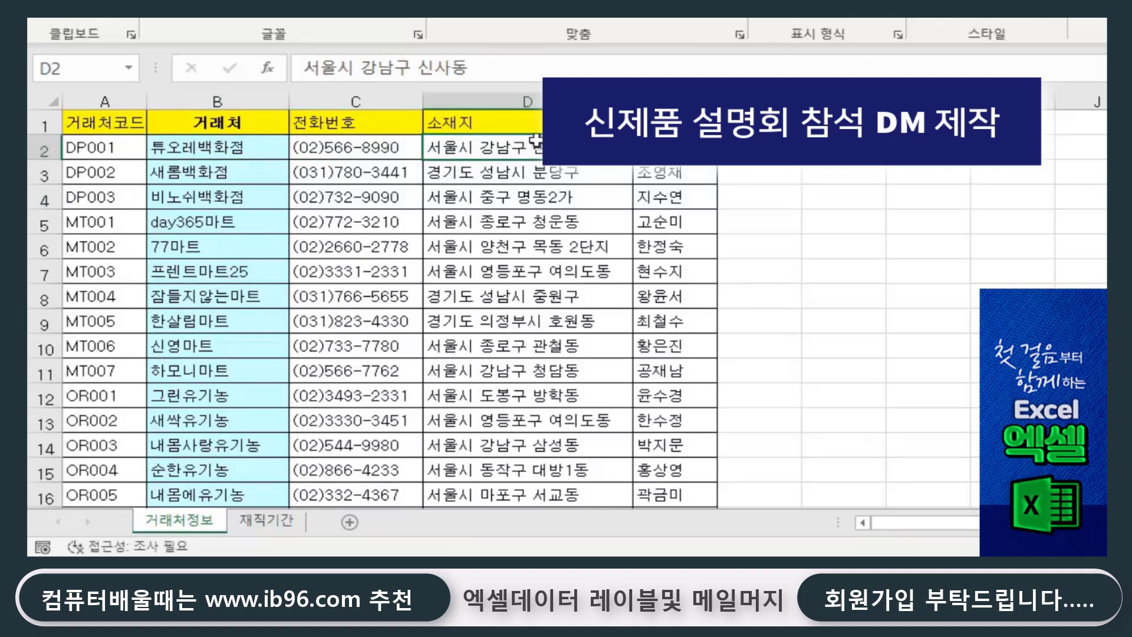
click(661, 147)
click(429, 147)
click(328, 129)
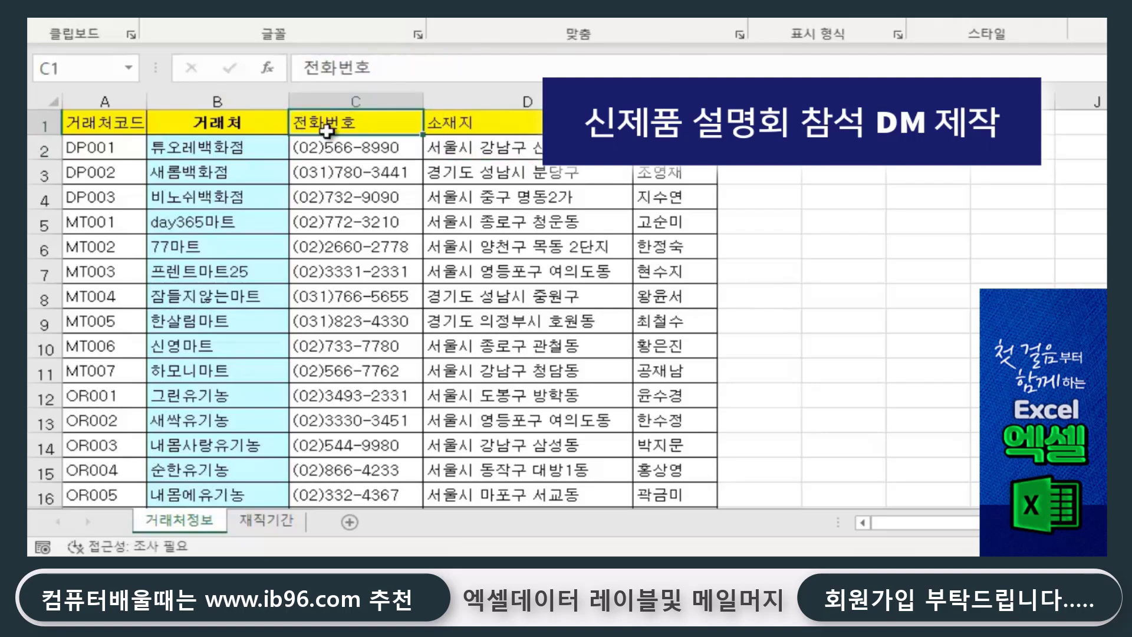
click(218, 151)
click(371, 172)
click(493, 148)
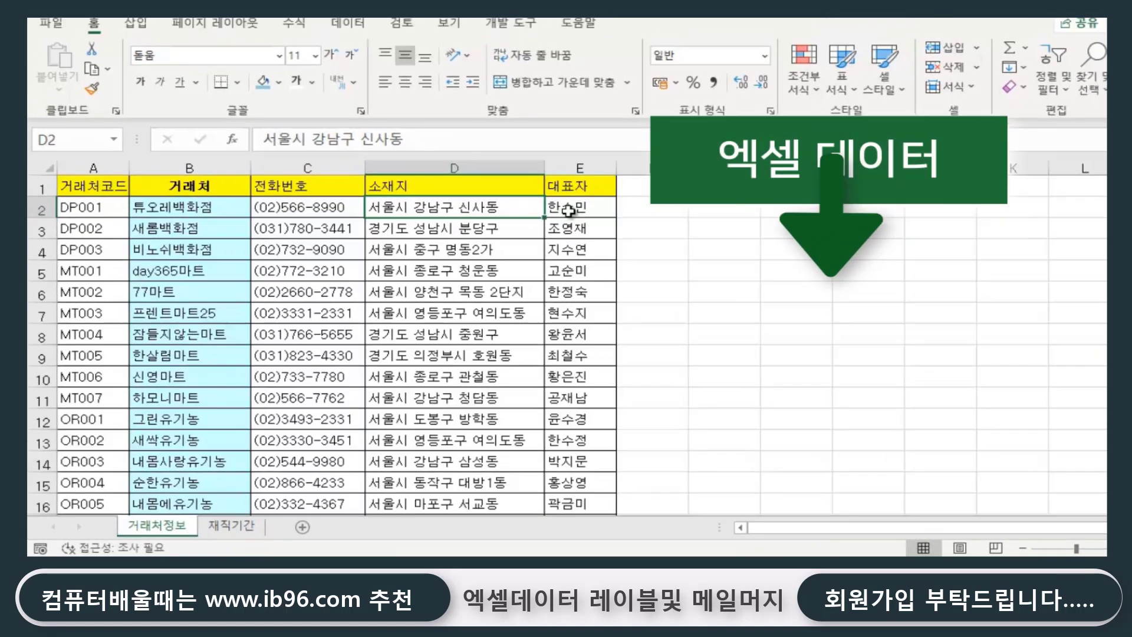
click(546, 228)
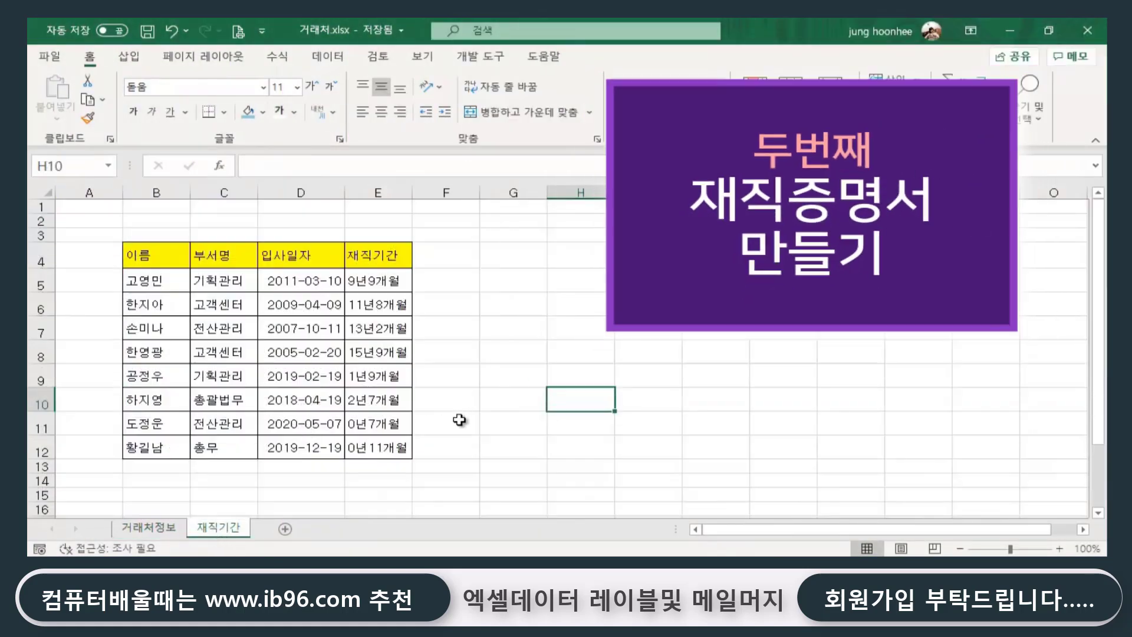
click(475, 418)
drag(147, 280, 364, 448)
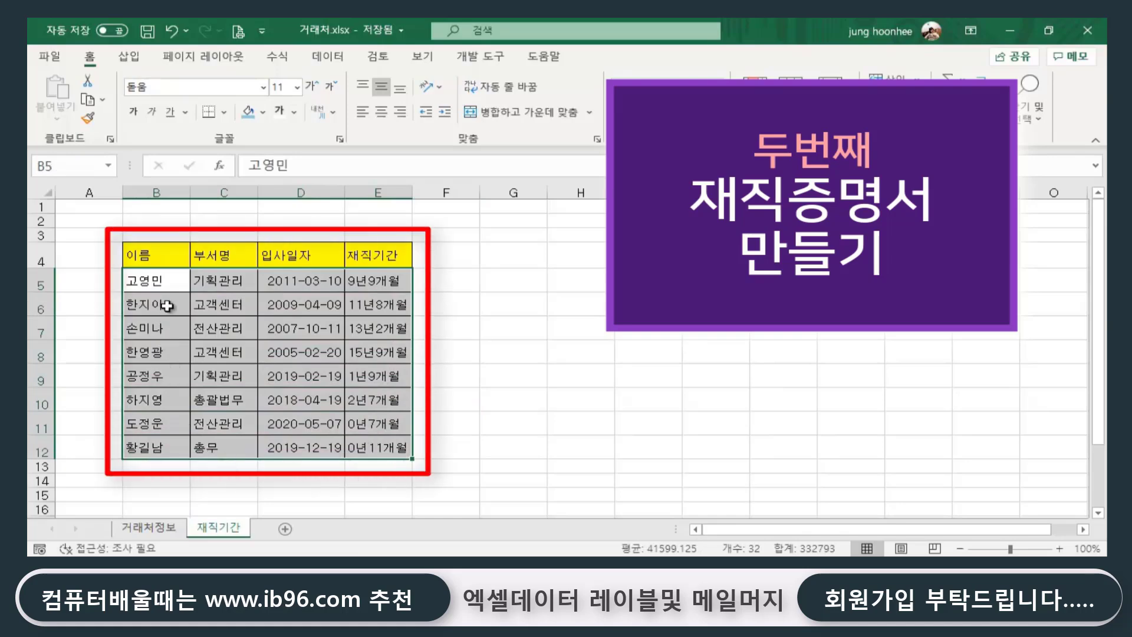
click(162, 284)
click(157, 304)
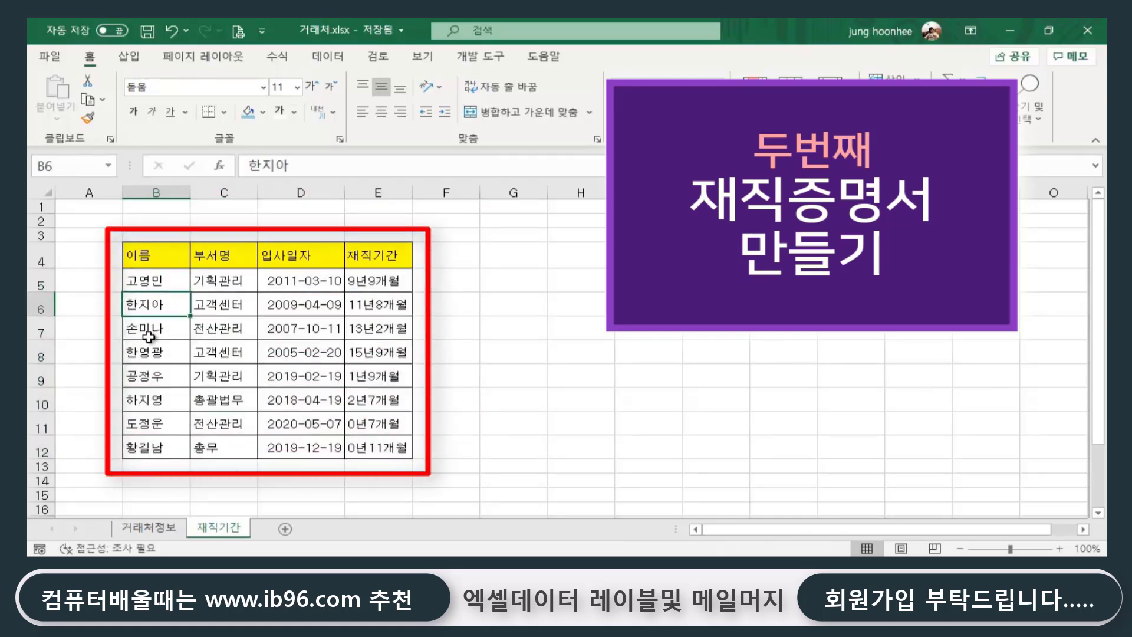
click(152, 331)
click(147, 357)
click(149, 379)
click(149, 402)
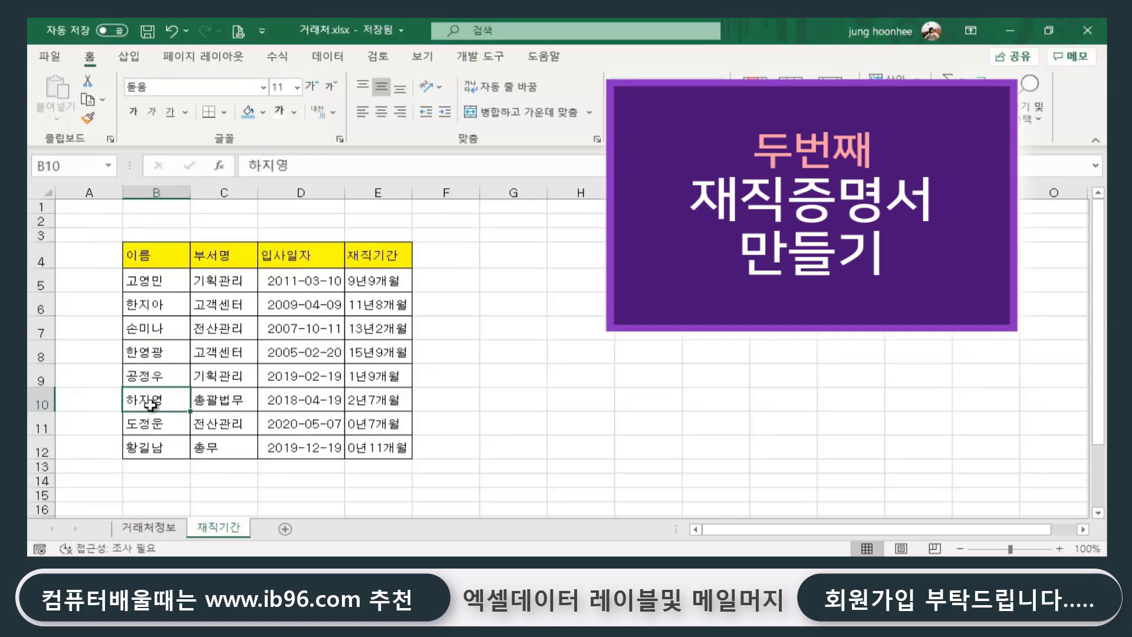
click(148, 429)
click(150, 449)
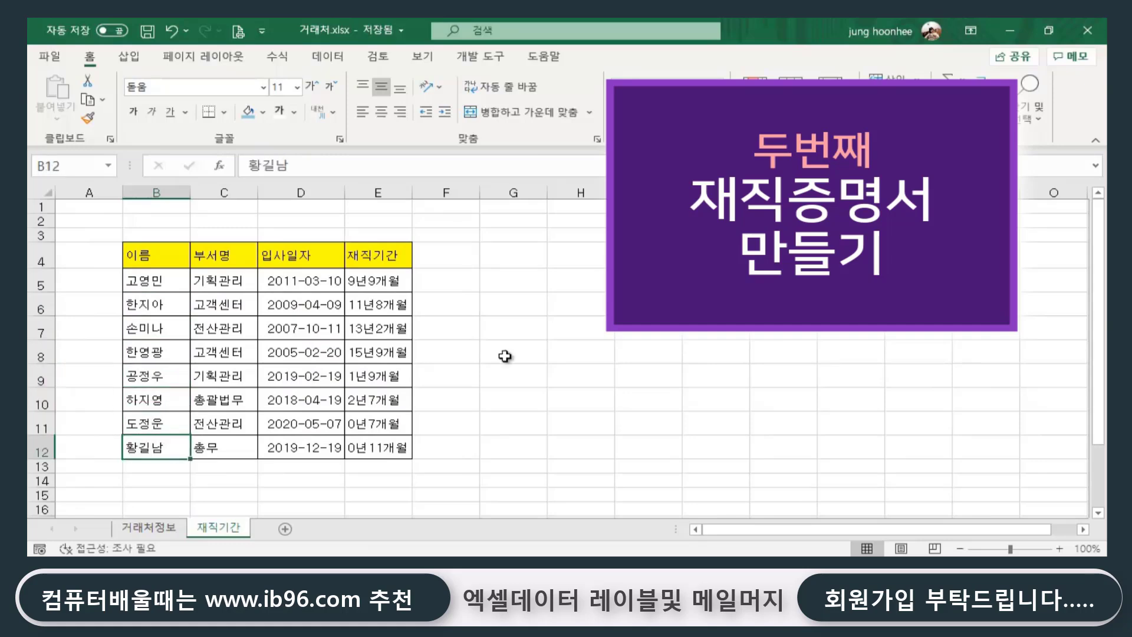
click(529, 358)
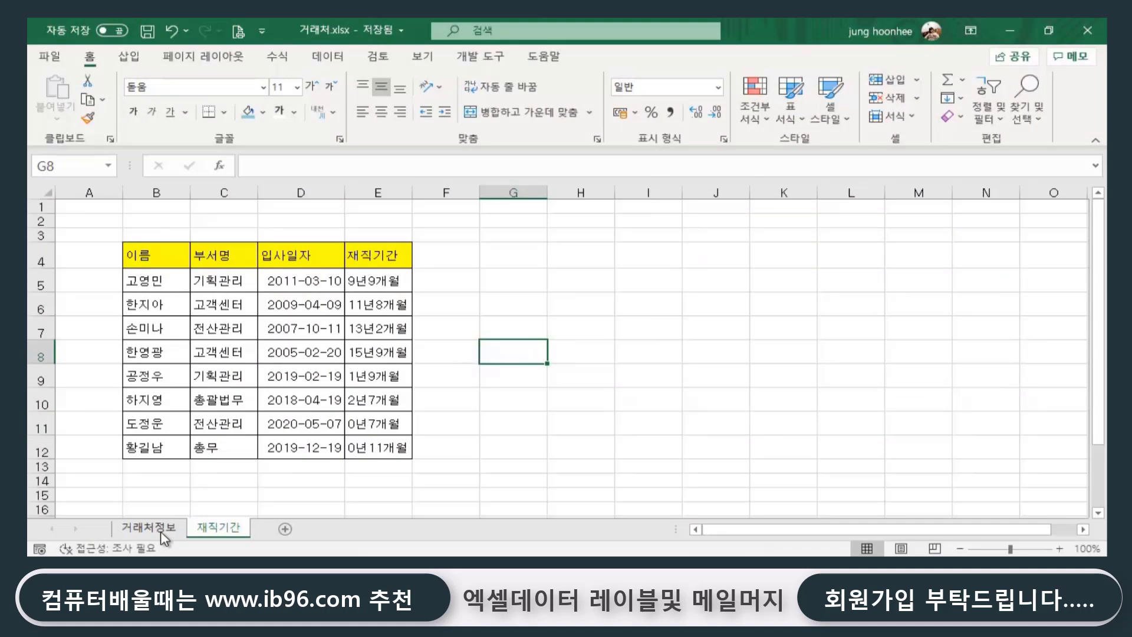
Glance at the 거래처정보 client sheet, then go back to the 재직기간 tenure sheet.
click(158, 526)
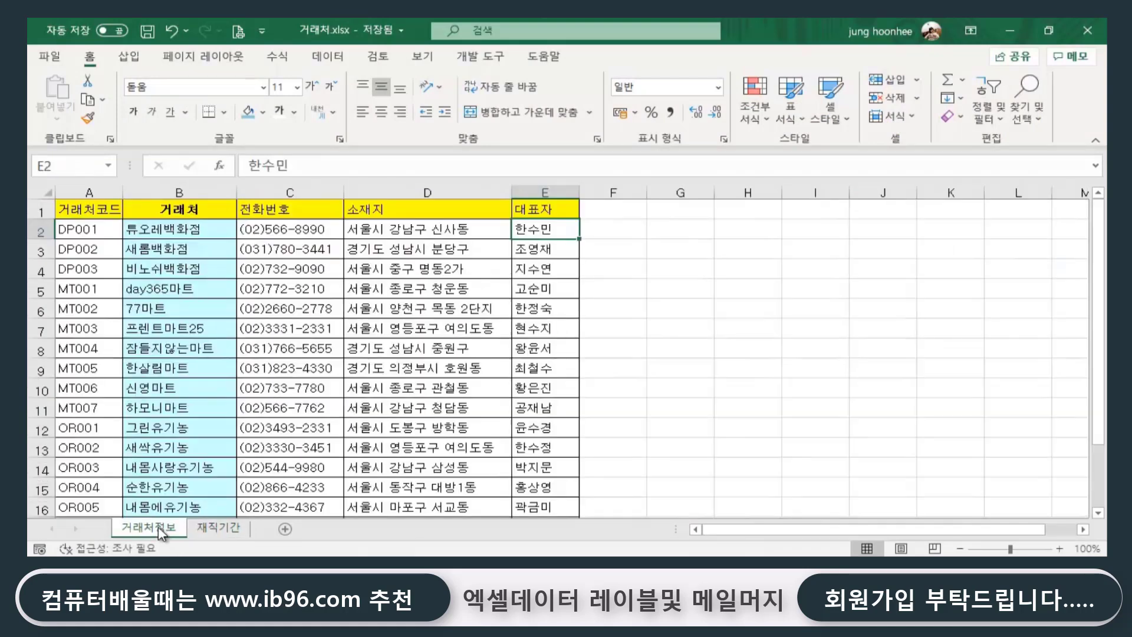
click(215, 529)
click(527, 445)
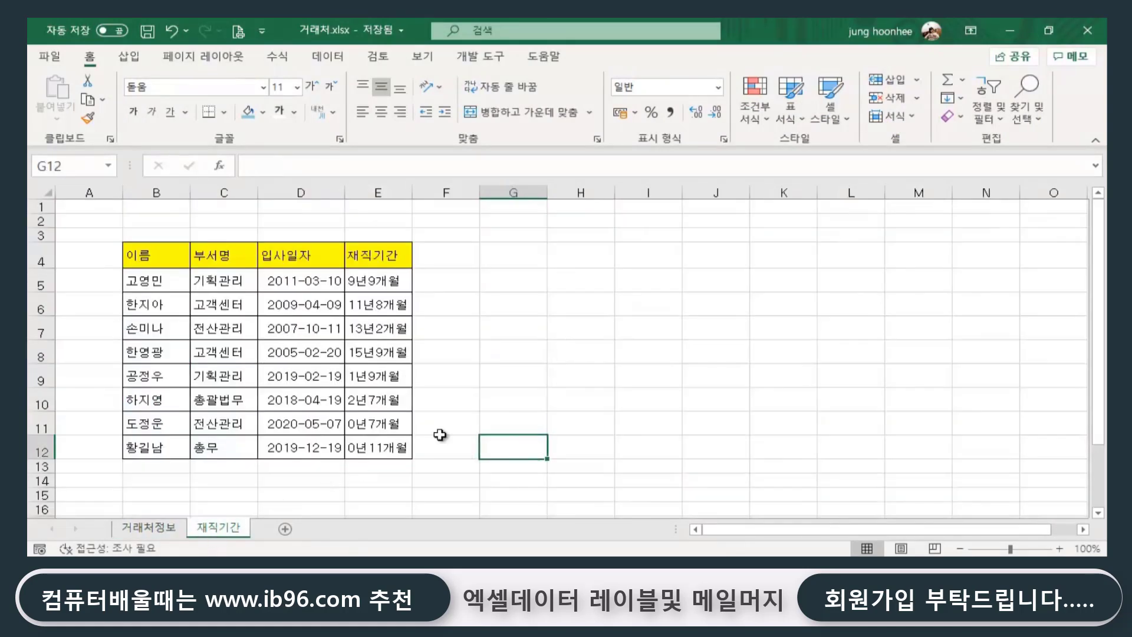
From the 거래처정보 client sheet, search Windows for 'word' to find the Word app.
click(168, 528)
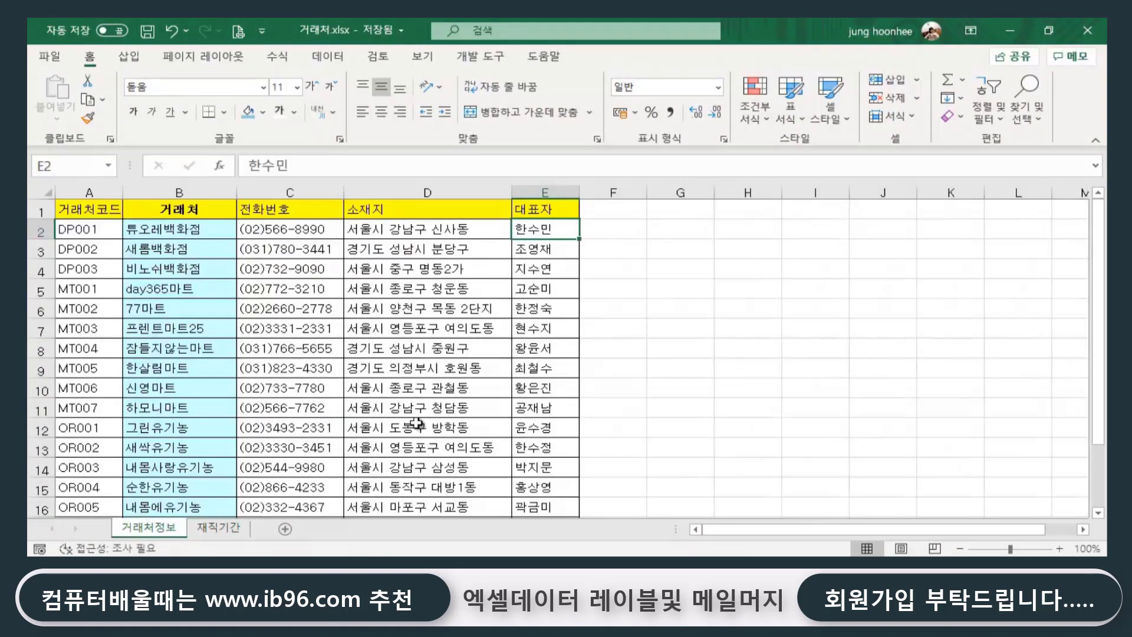
click(661, 350)
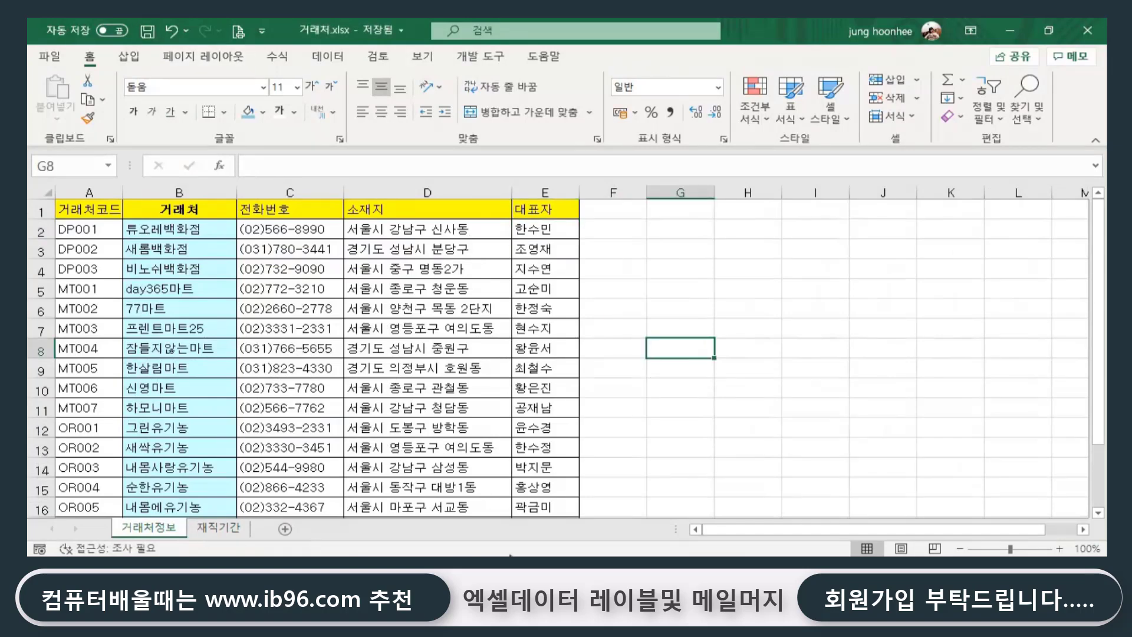
click(707, 480)
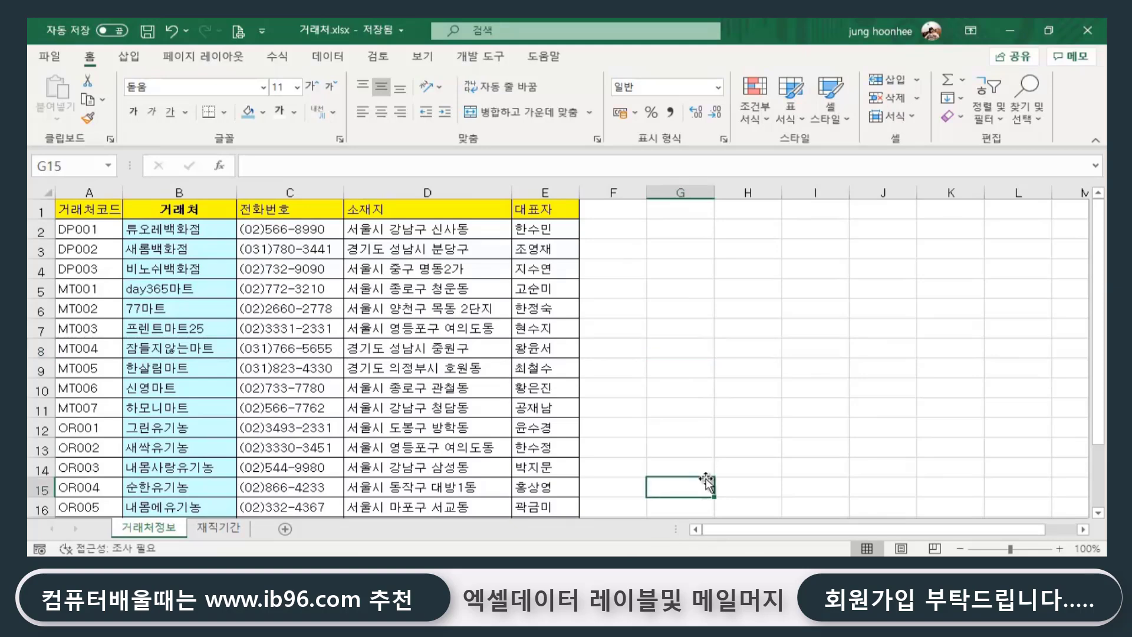
key(super)
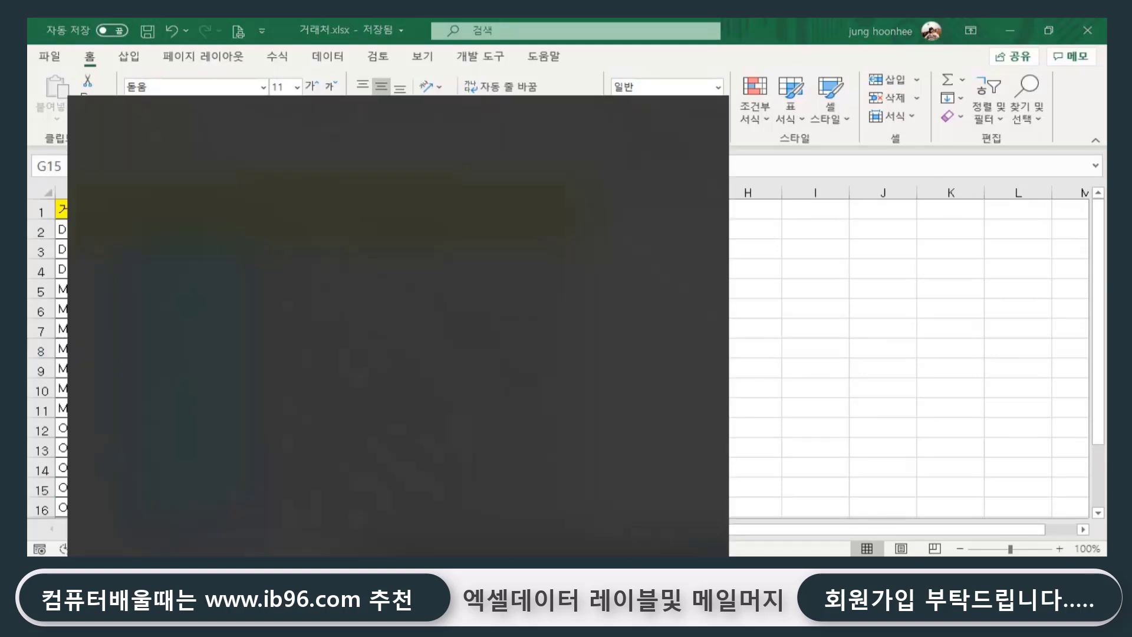
text(word)
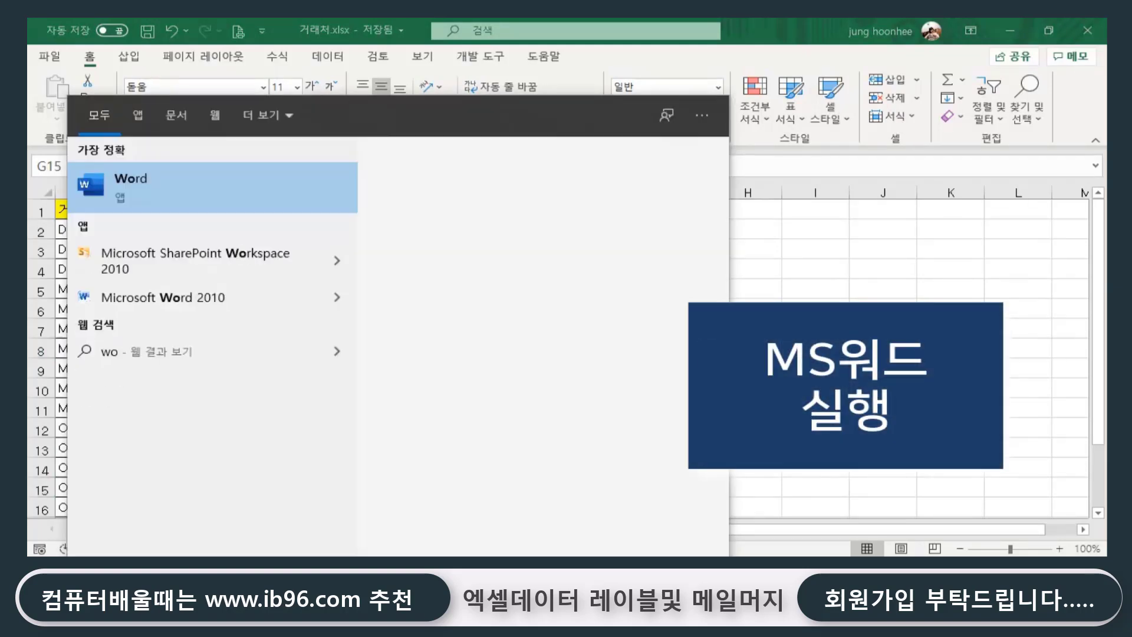
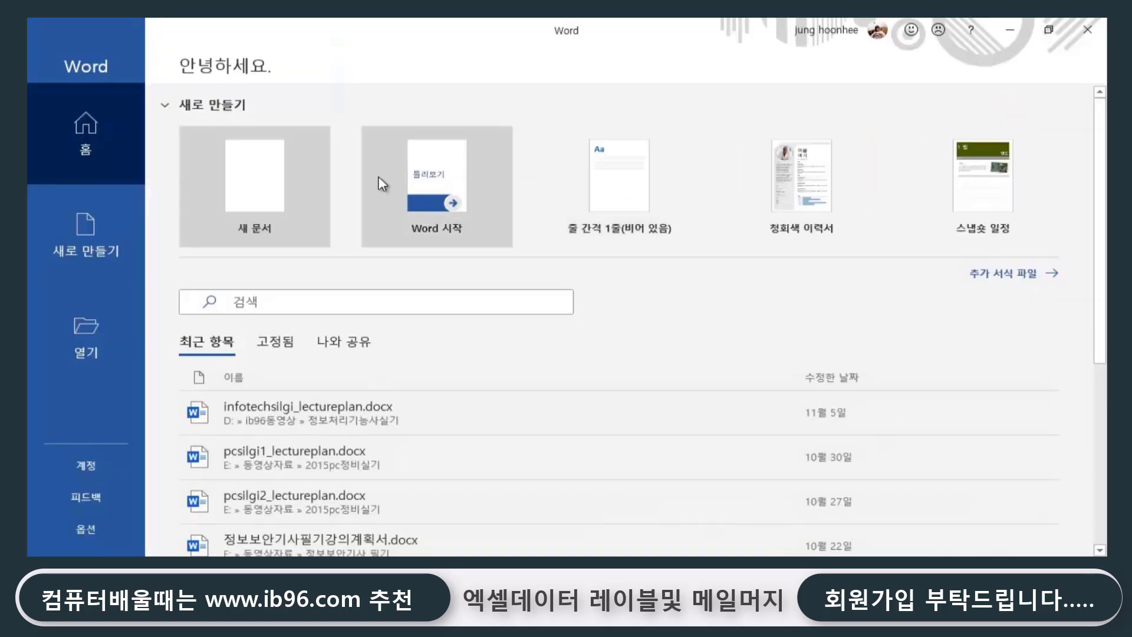
Create a new blank Word document (문서1) from the start screen.
click(266, 182)
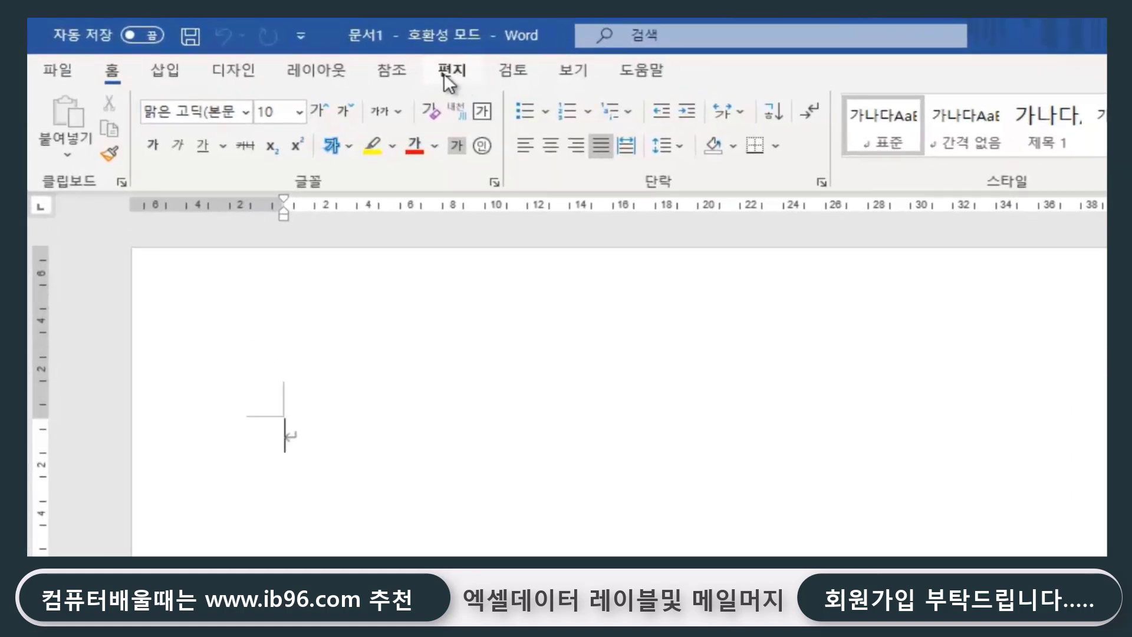
Start a Labels mail merge from the Mailings (편지) tab to reach Label Options.
click(455, 74)
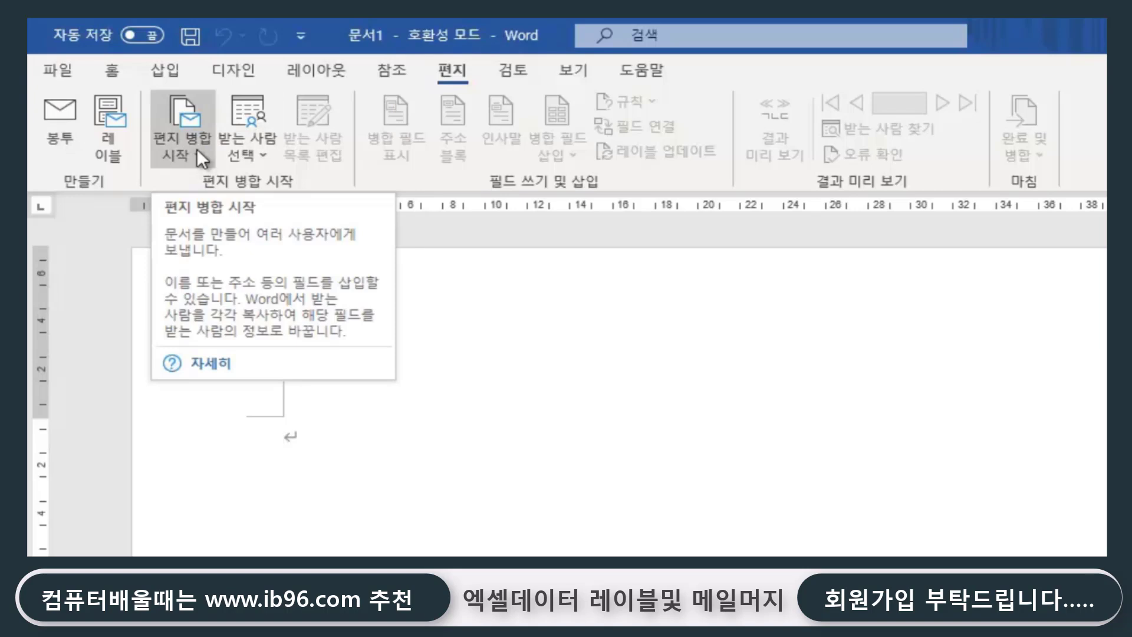
click(197, 147)
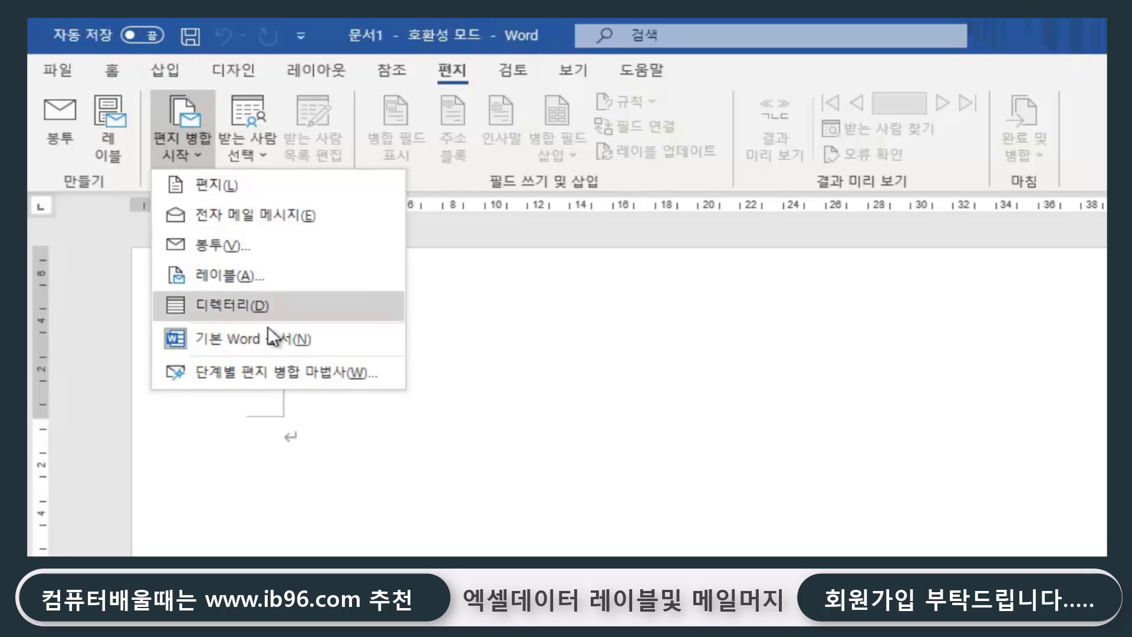
click(245, 277)
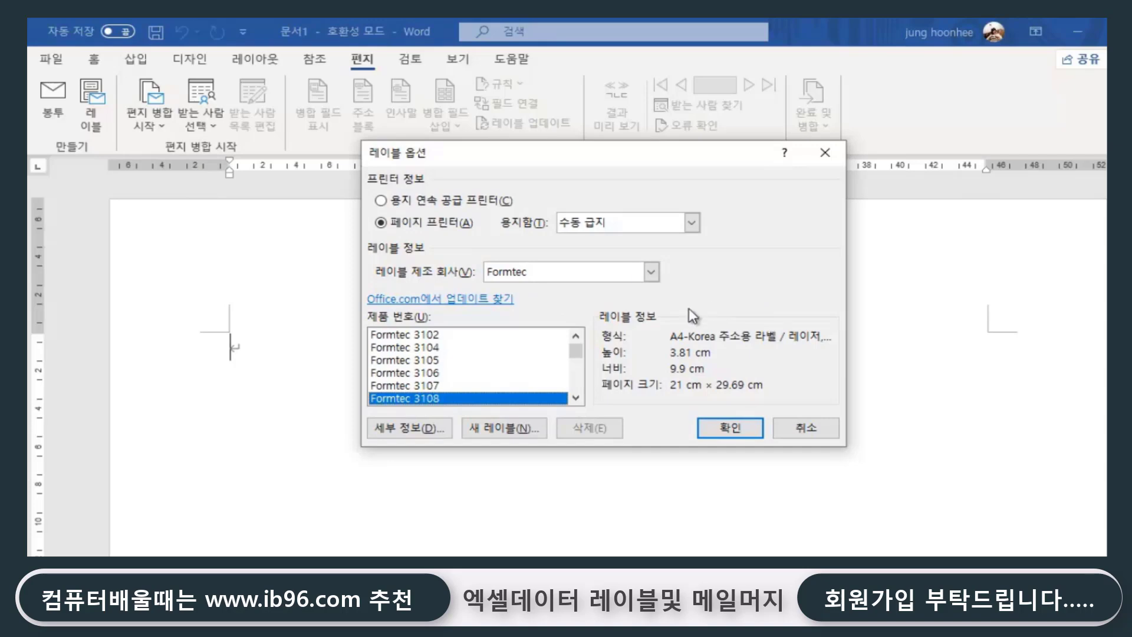
Choose Formtec as the label manufacturer in the Label Options vendor list.
click(651, 272)
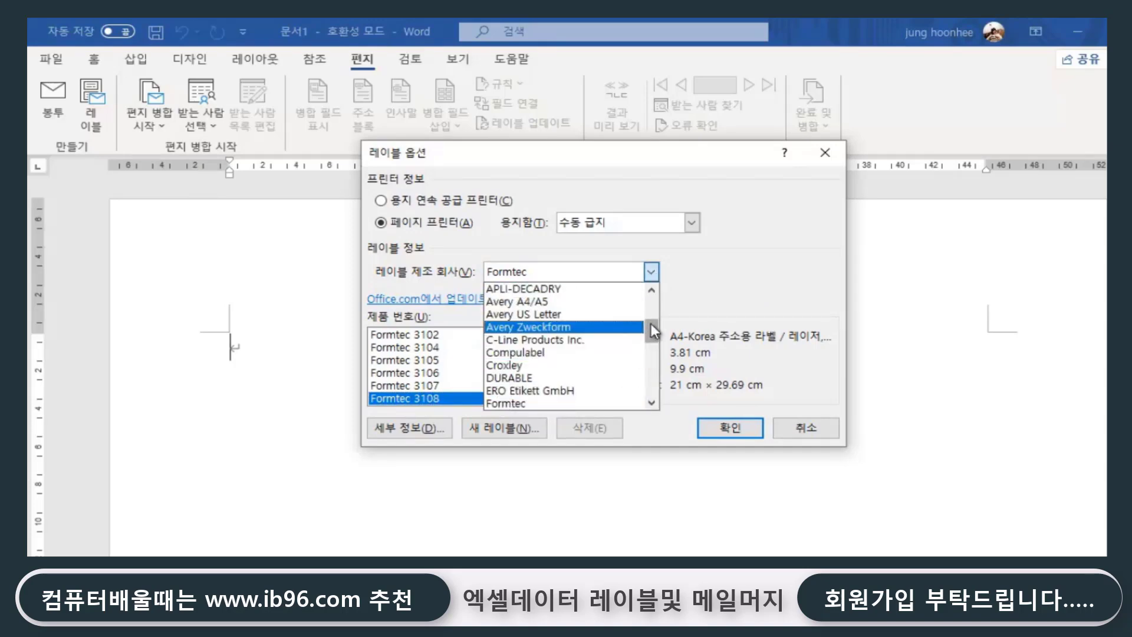
mouse_move(651, 323)
mouse_down()
mouse_move(653, 376)
mouse_move(662, 317)
mouse_move(666, 367)
mouse_up()
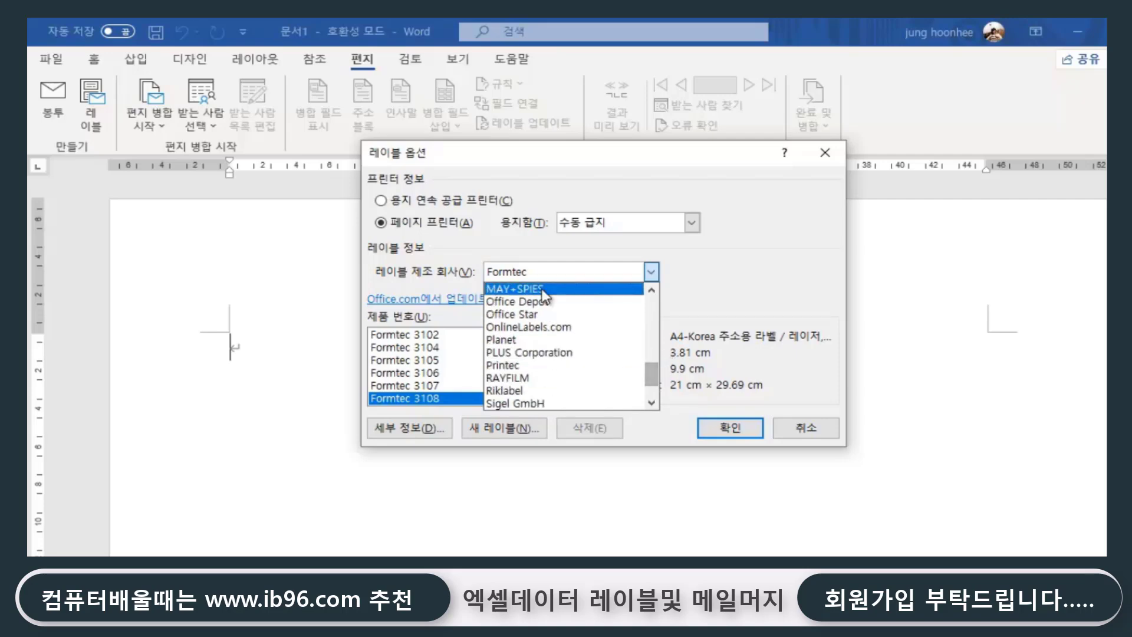
click(546, 272)
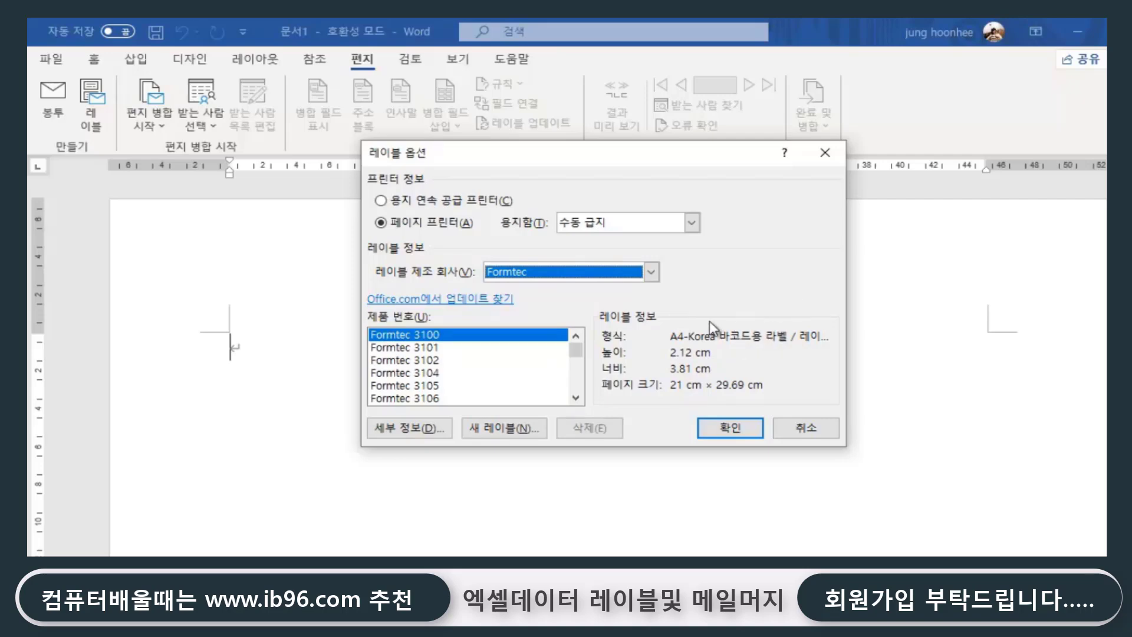
Select the Formtec 3108 product (3.81 × 9.9 cm) and confirm the Label Options.
click(576, 399)
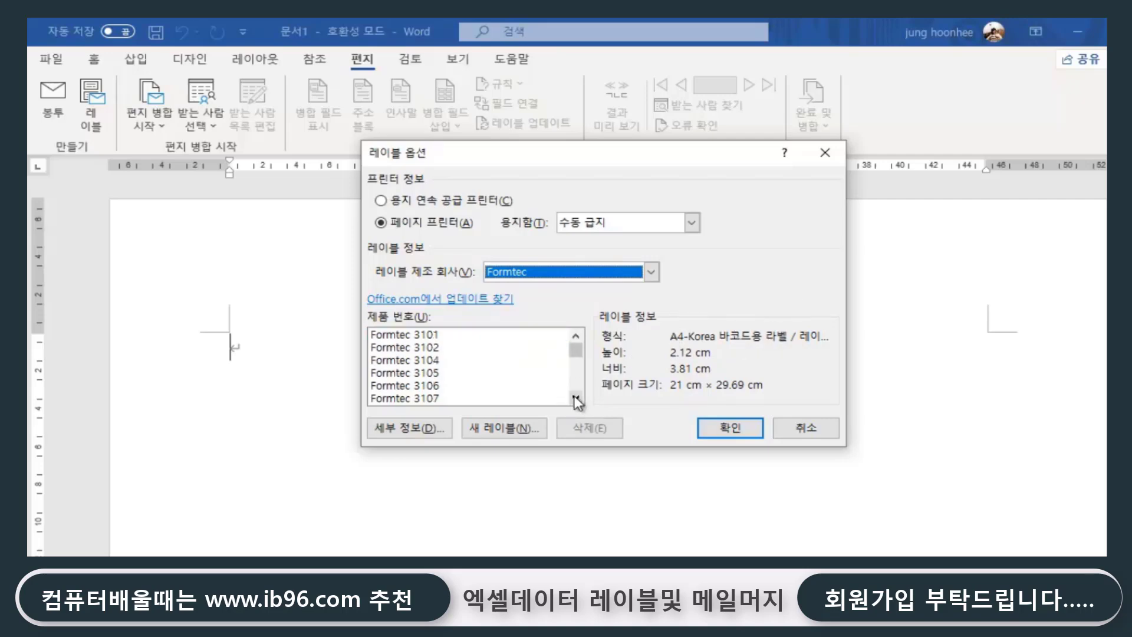
click(576, 401)
click(417, 388)
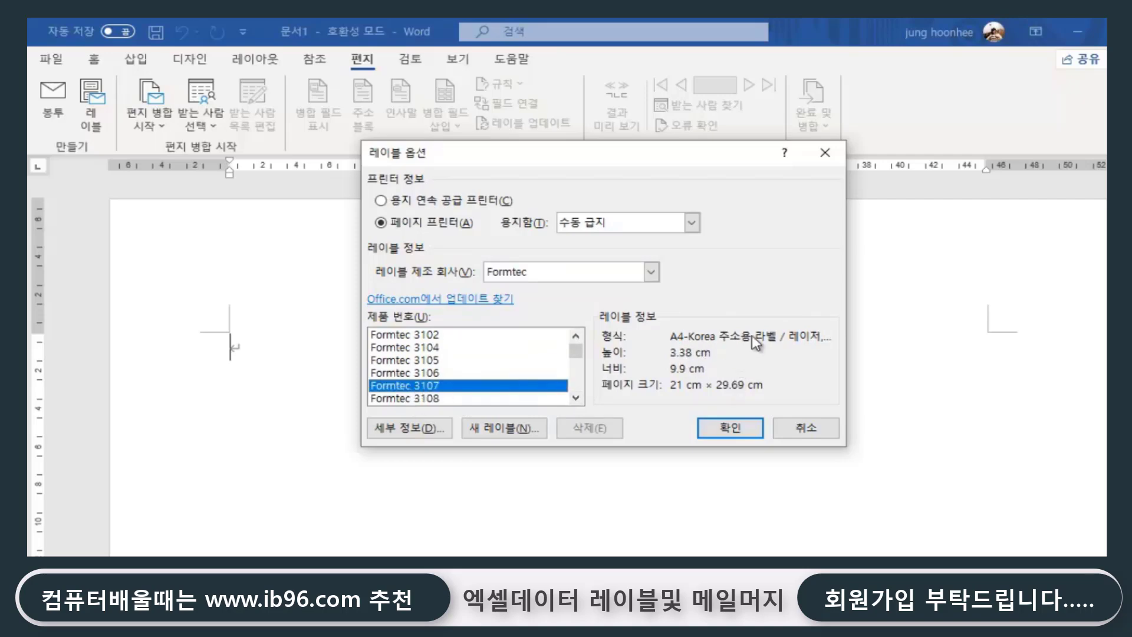
click(427, 398)
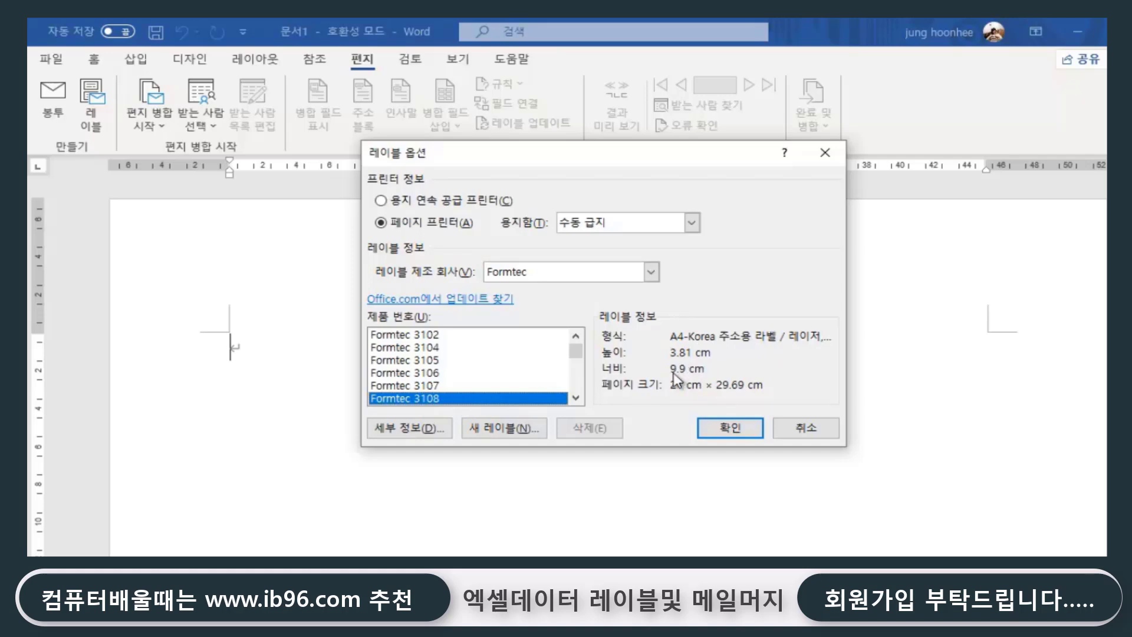
click(575, 400)
click(575, 400)
click(575, 400)
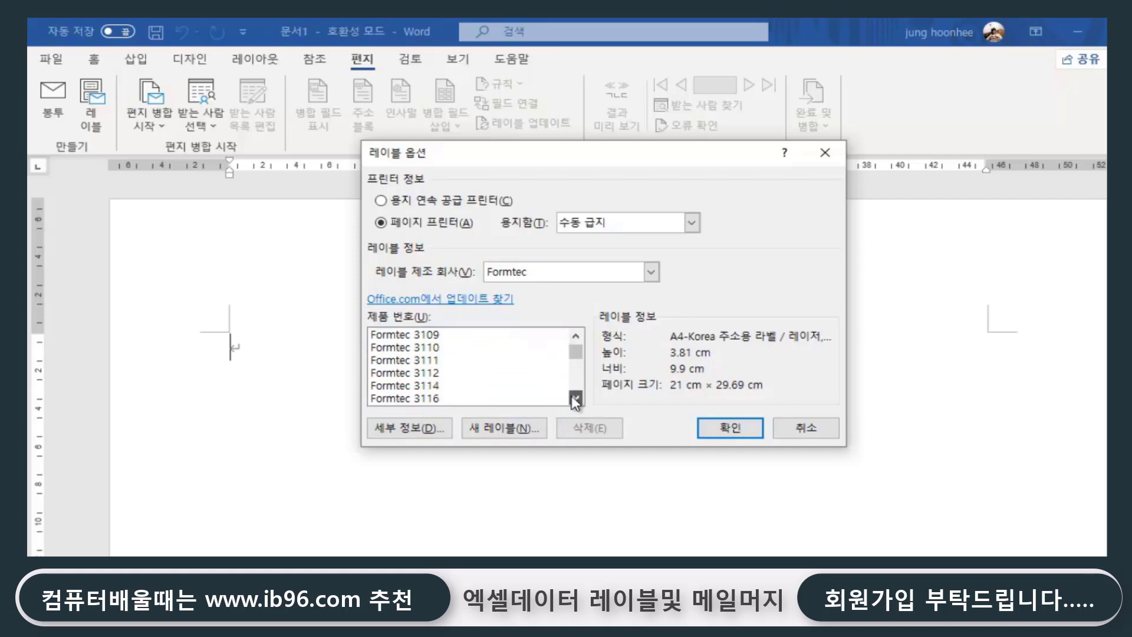
click(575, 400)
click(575, 331)
click(575, 330)
click(575, 331)
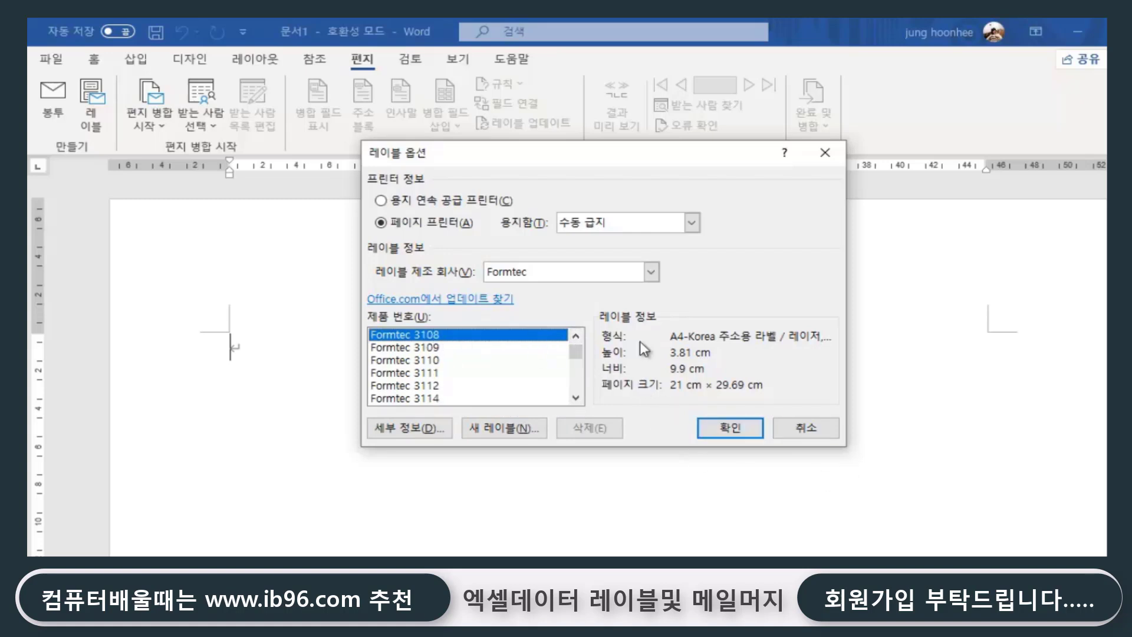
click(719, 428)
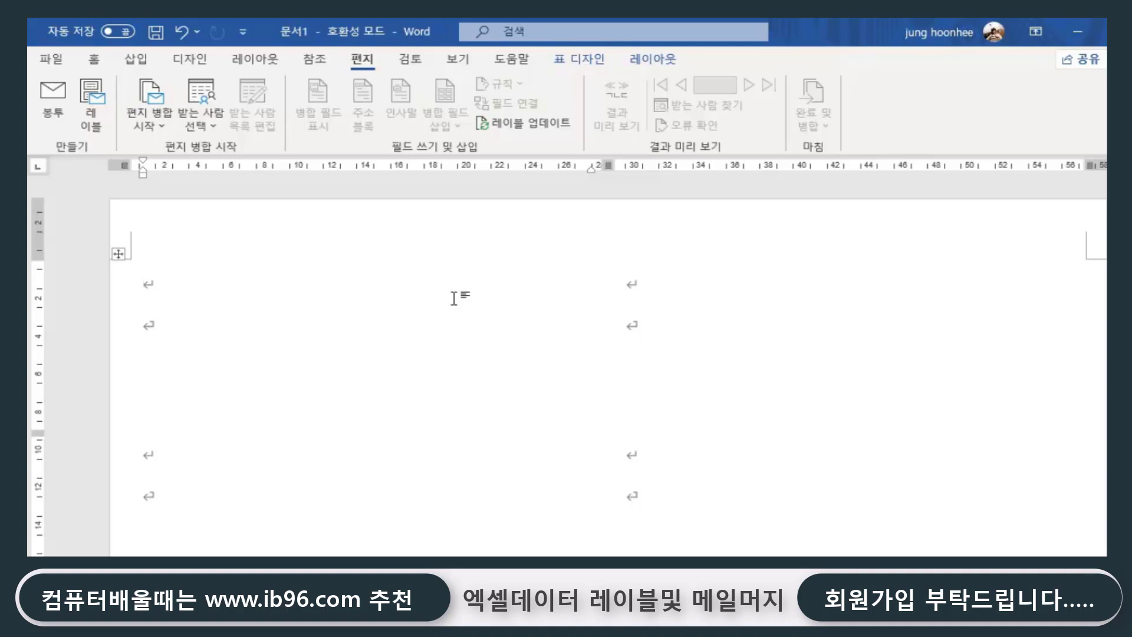
Type '2021 신제품출시회안내' in the first label with '대표님' on the next line.
text(202)
text(1 )
text(시)
text(ㄴ제)
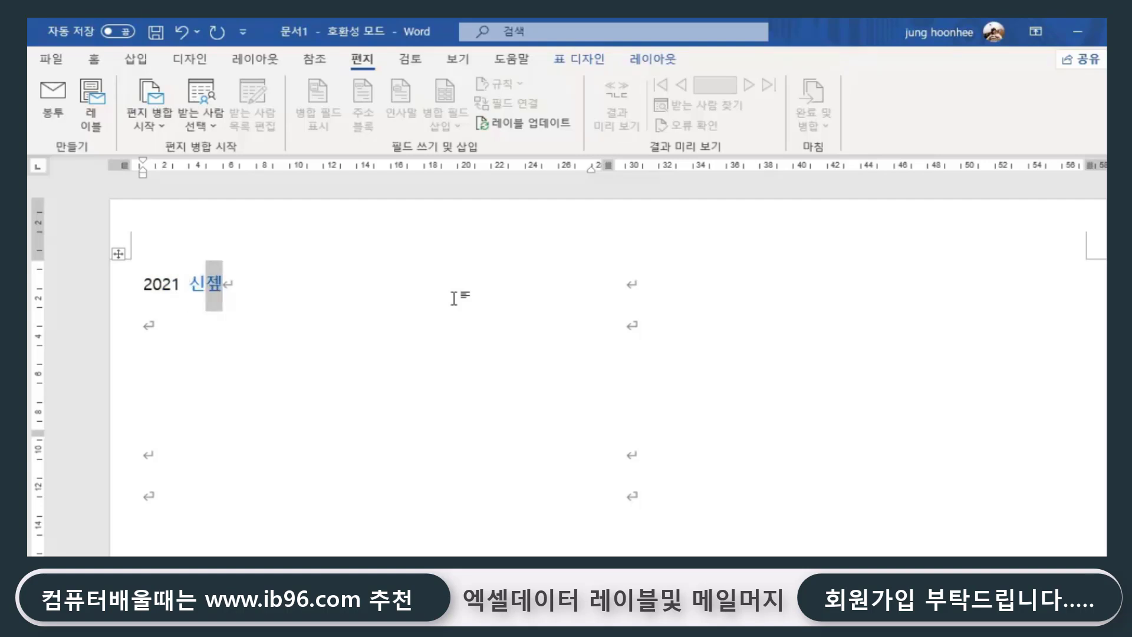
text(품)
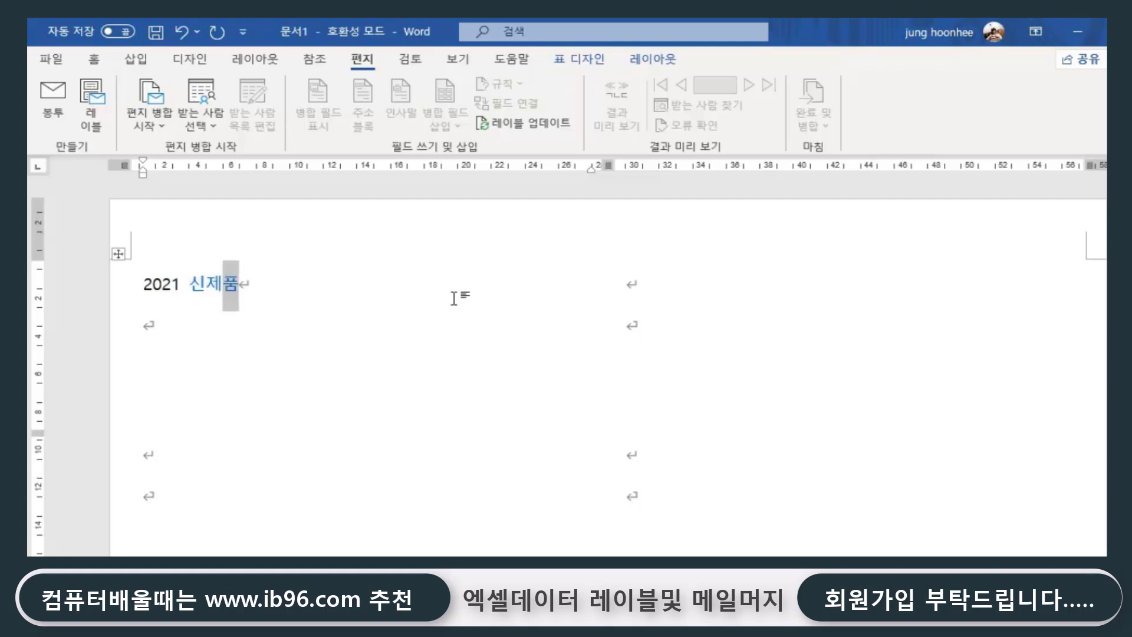
text(출시)
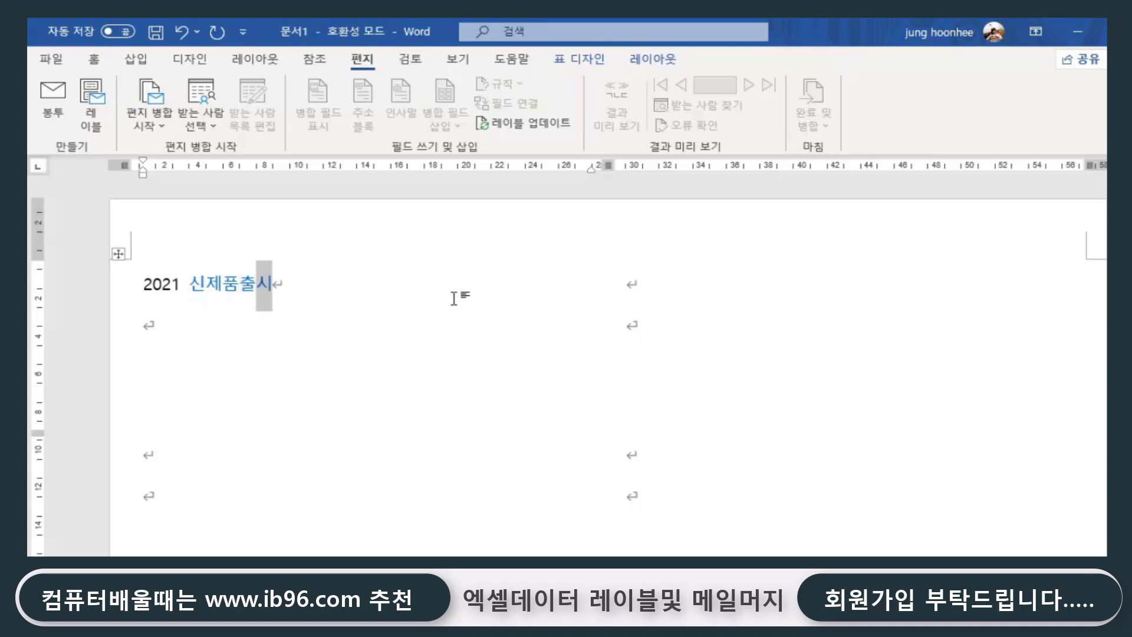
text(회안내)
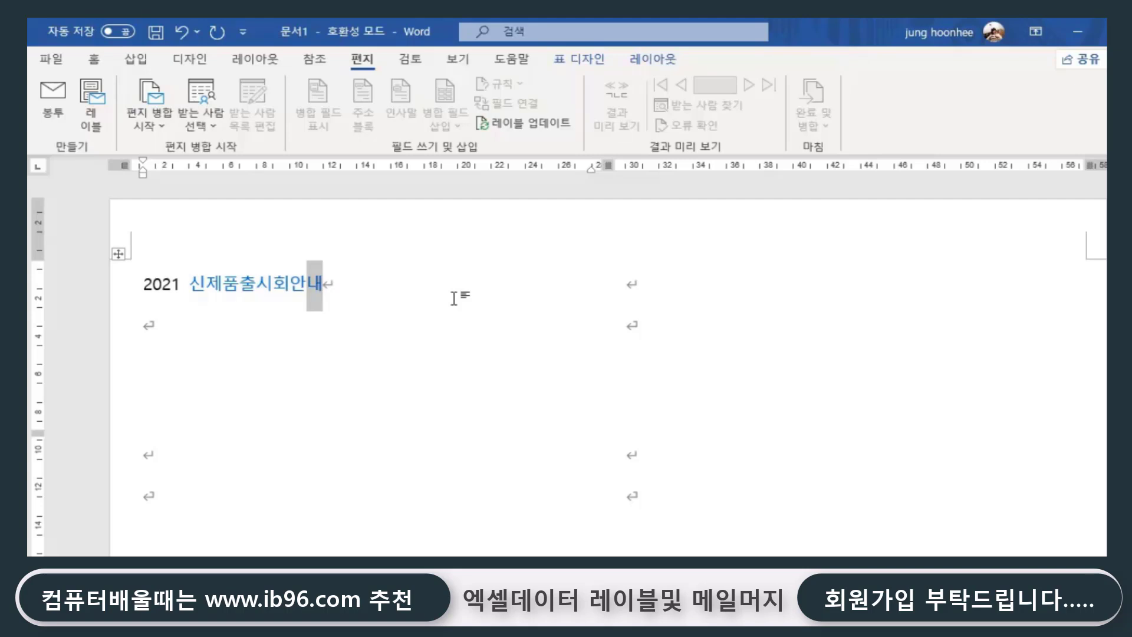
key(Return)
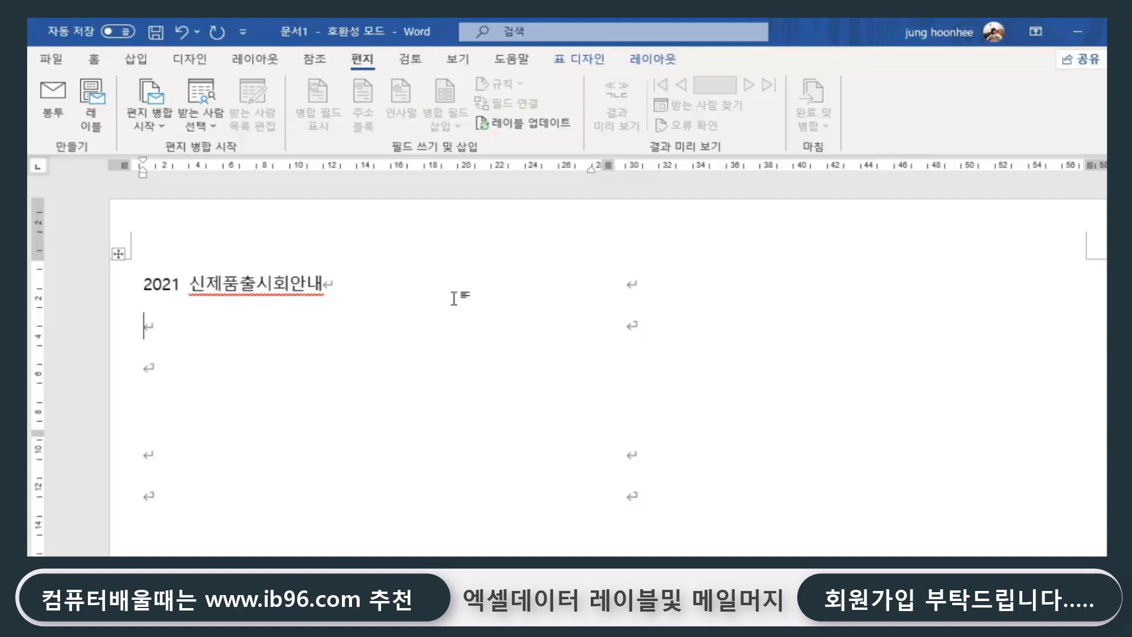
text(대표)
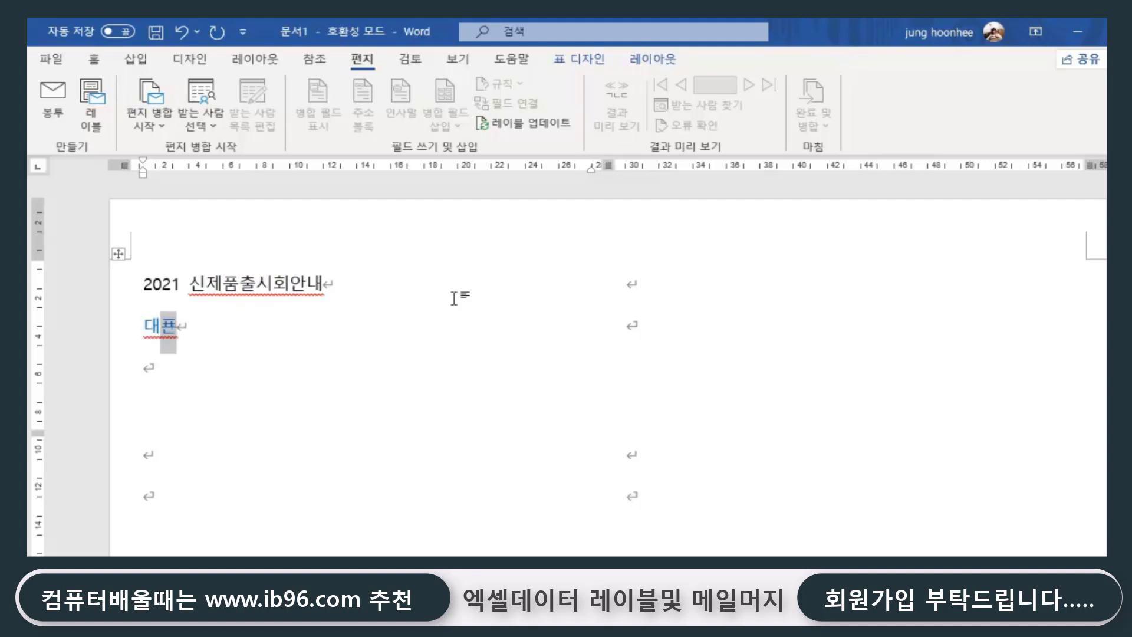
text(님)
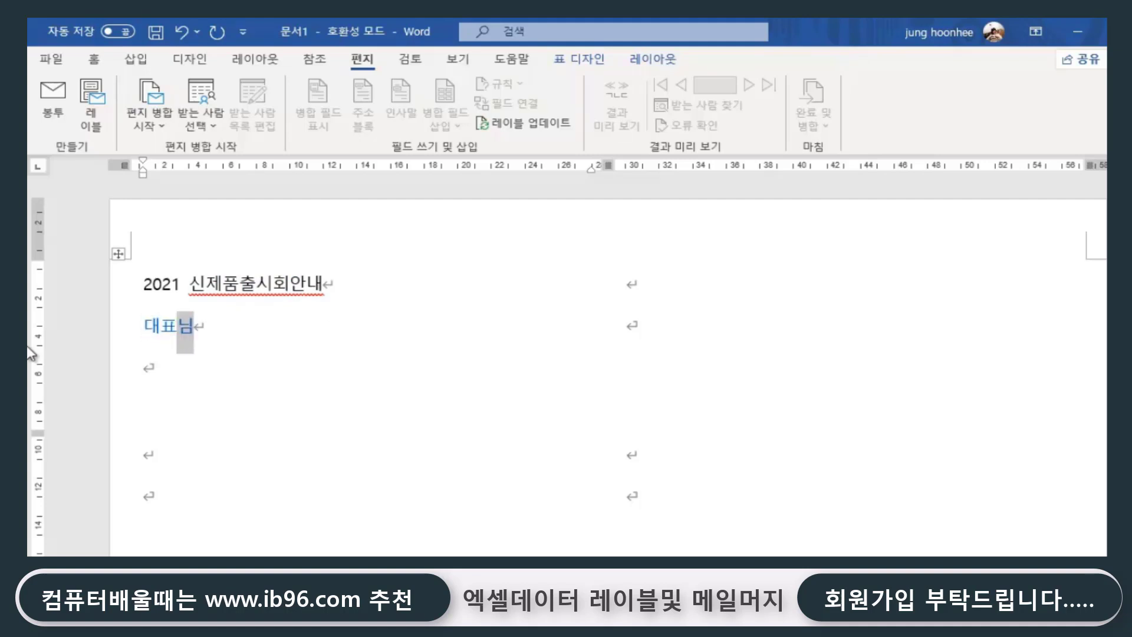
click(356, 355)
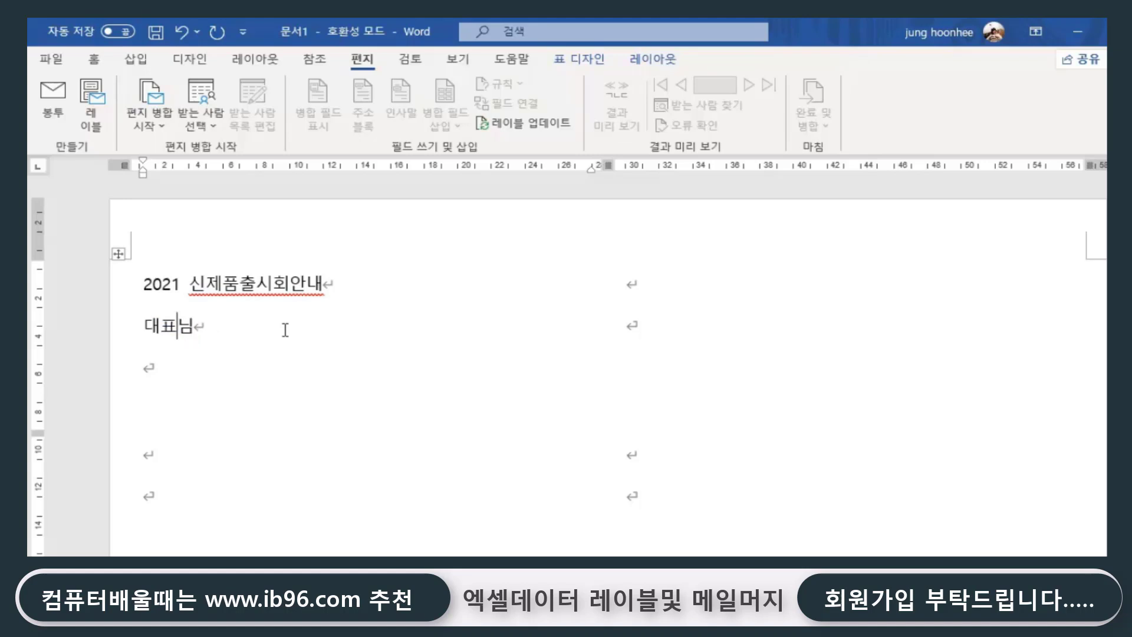
Complete the recipient line so it reads '대표자님 귀하' under the 2021 신제품출시회안내 heading.
text(자)
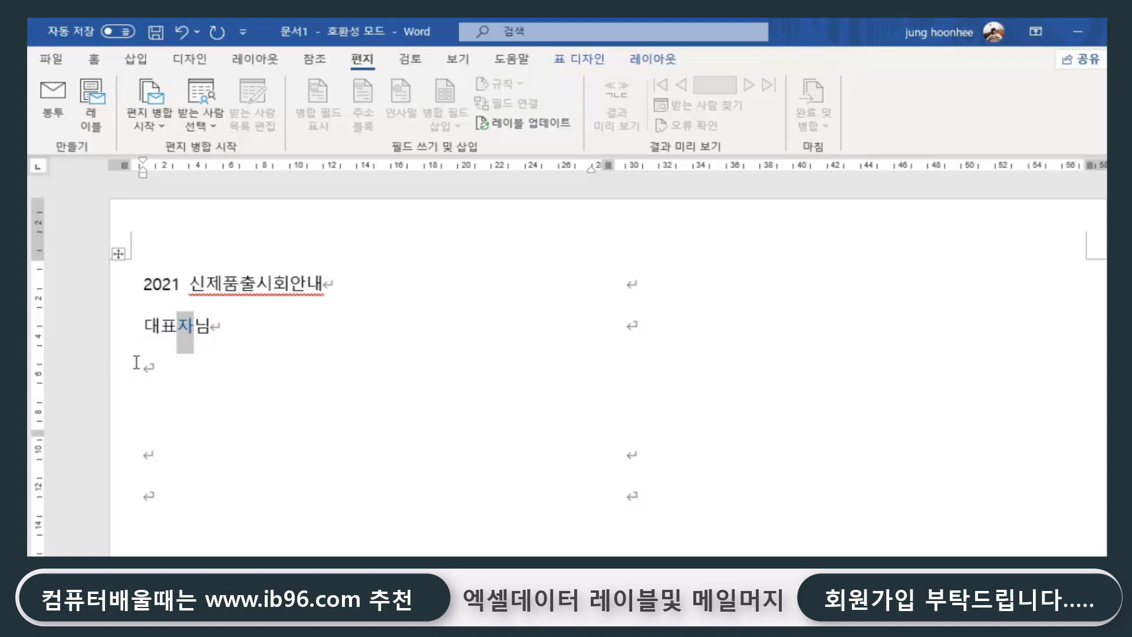
click(167, 371)
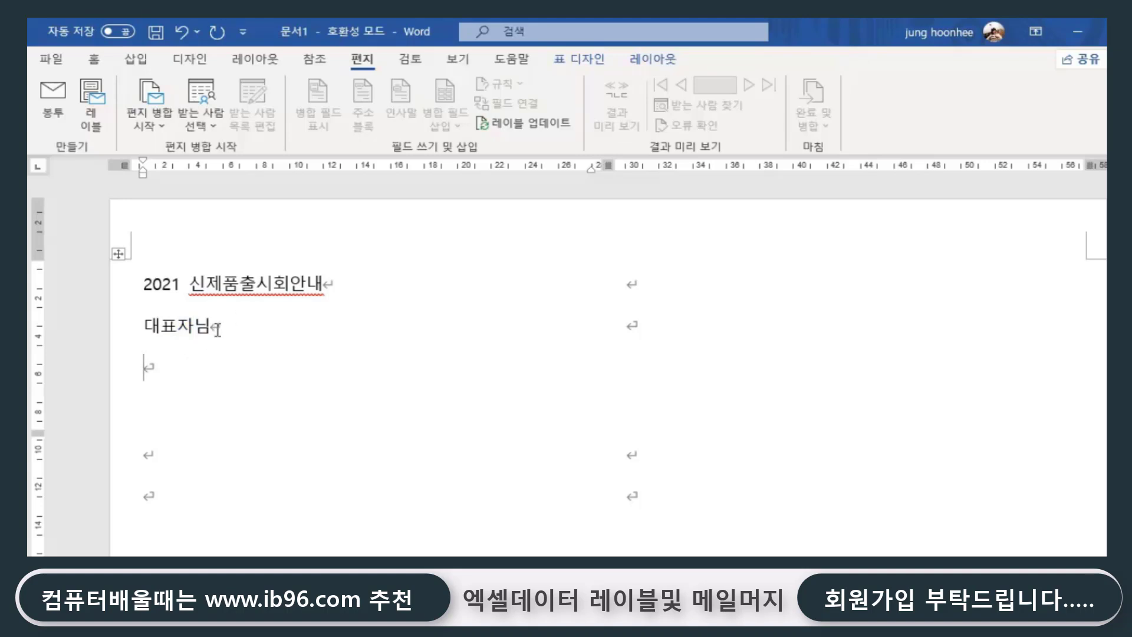
key(Left)
text(귀하)
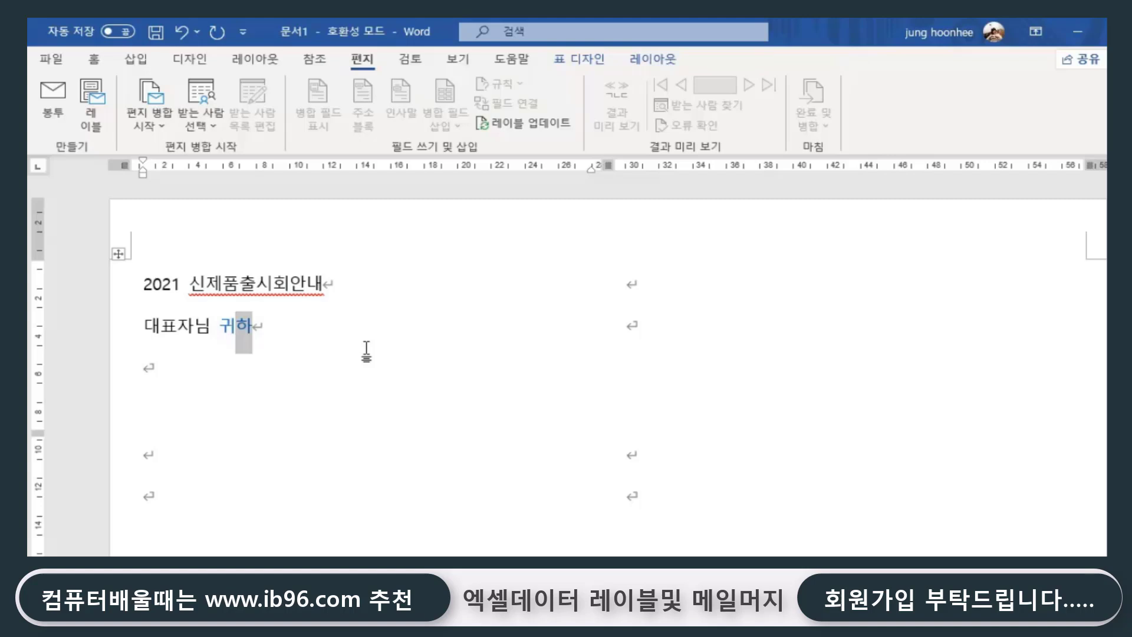
click(407, 345)
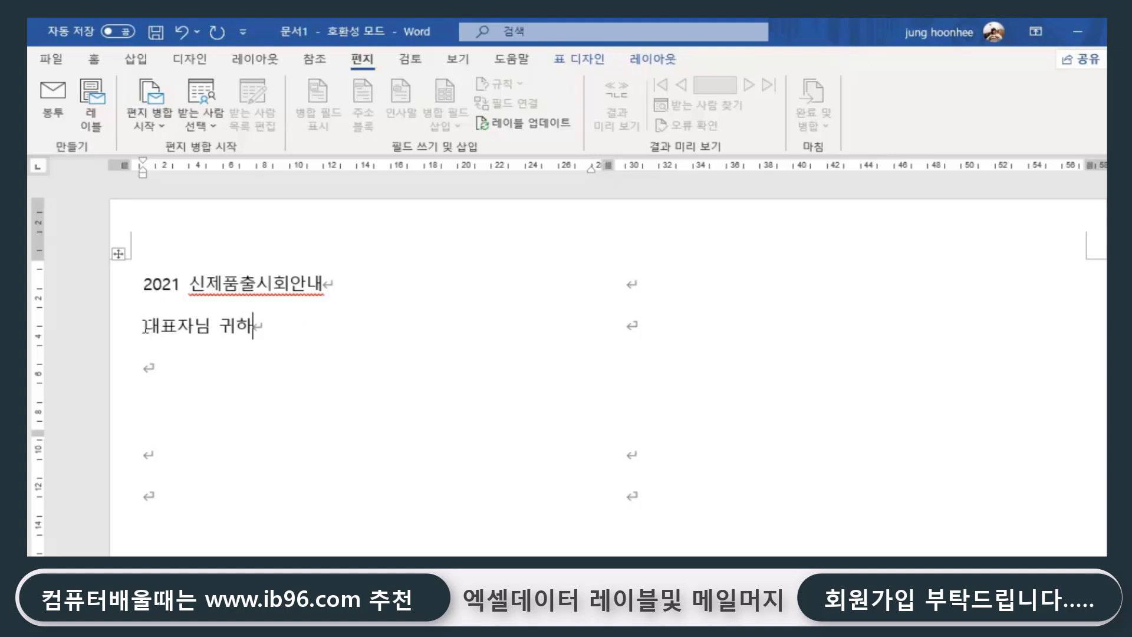
Make the 대표자님 귀하 line bold.
drag(144, 326, 214, 340)
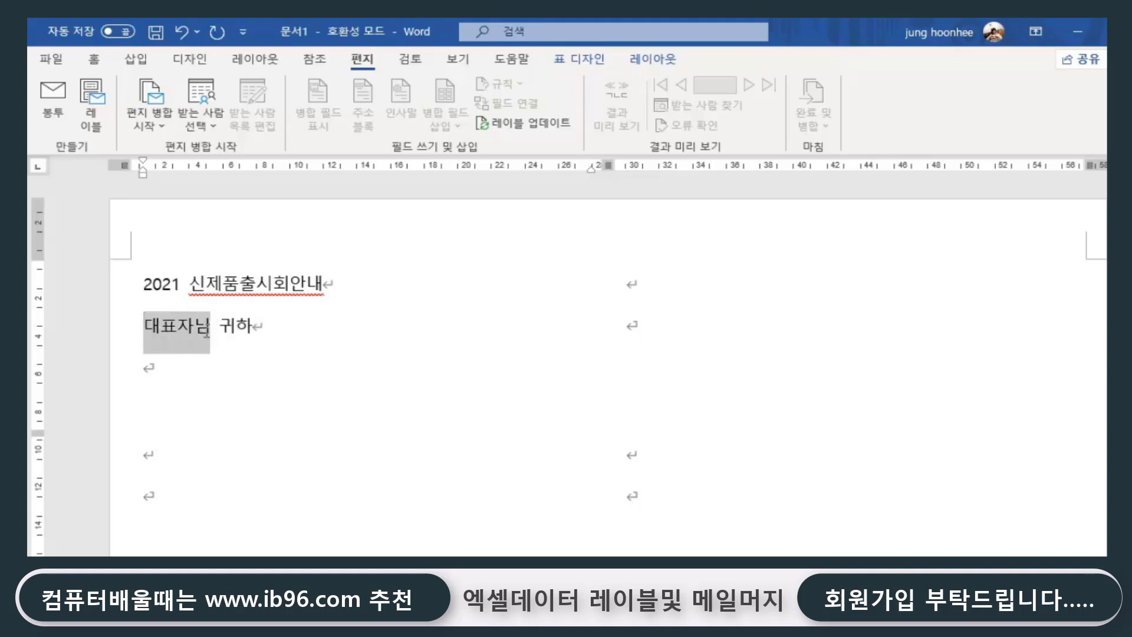
mouse_move(222, 328)
mouse_down()
mouse_move(265, 332)
mouse_move(256, 335)
mouse_up()
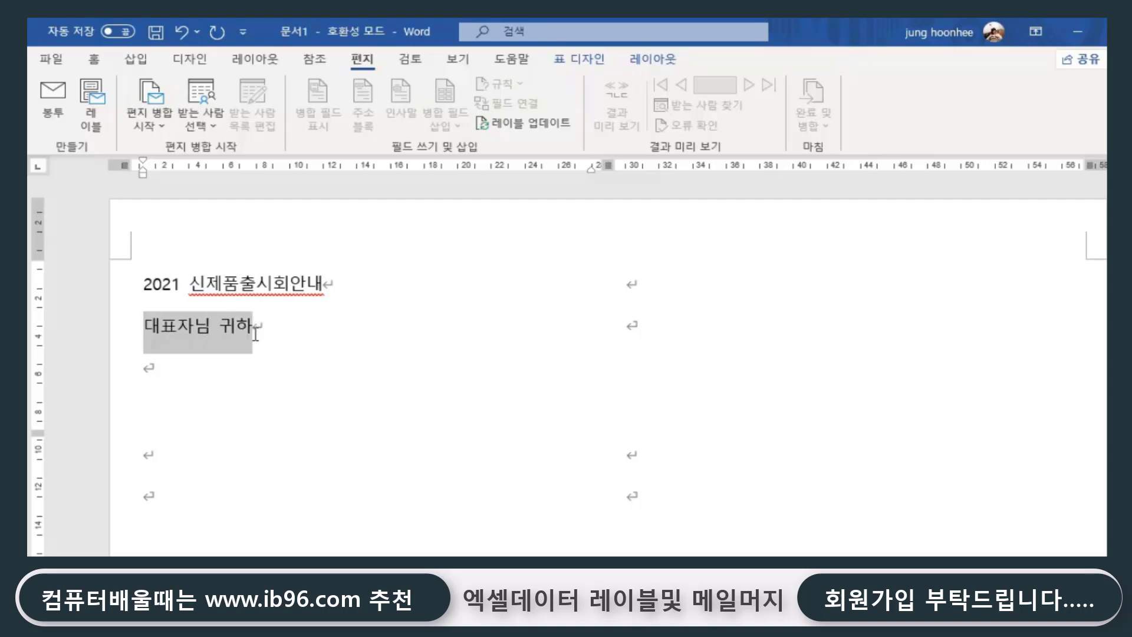
click(94, 59)
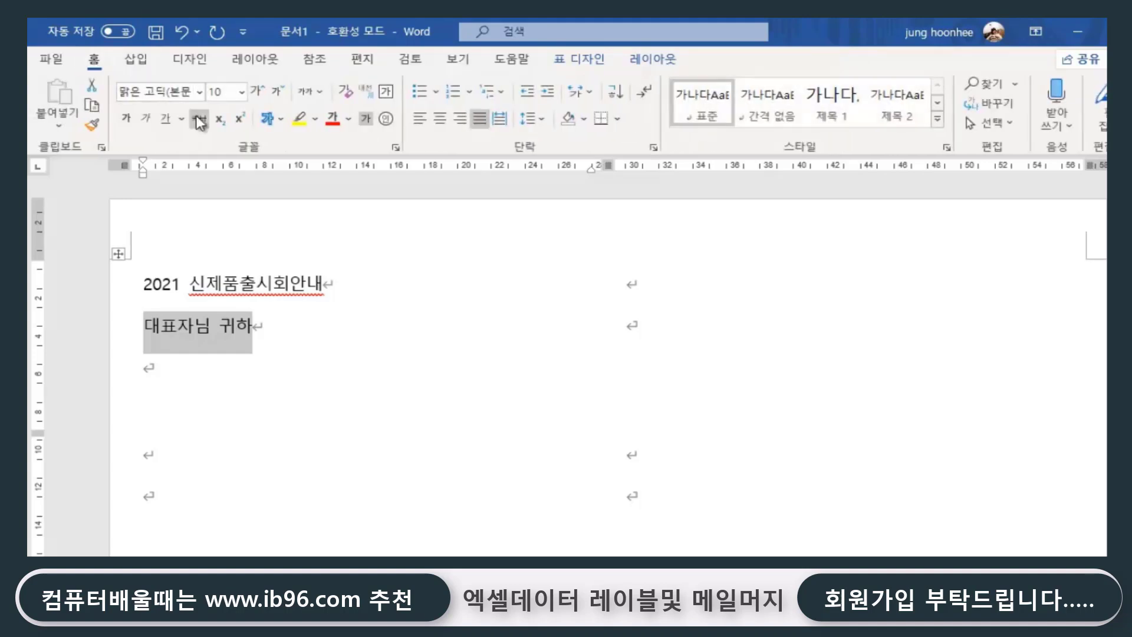
click(126, 118)
Enlarge the 2021 신제품출시회안내 title from 10 to 11 pt.
click(156, 284)
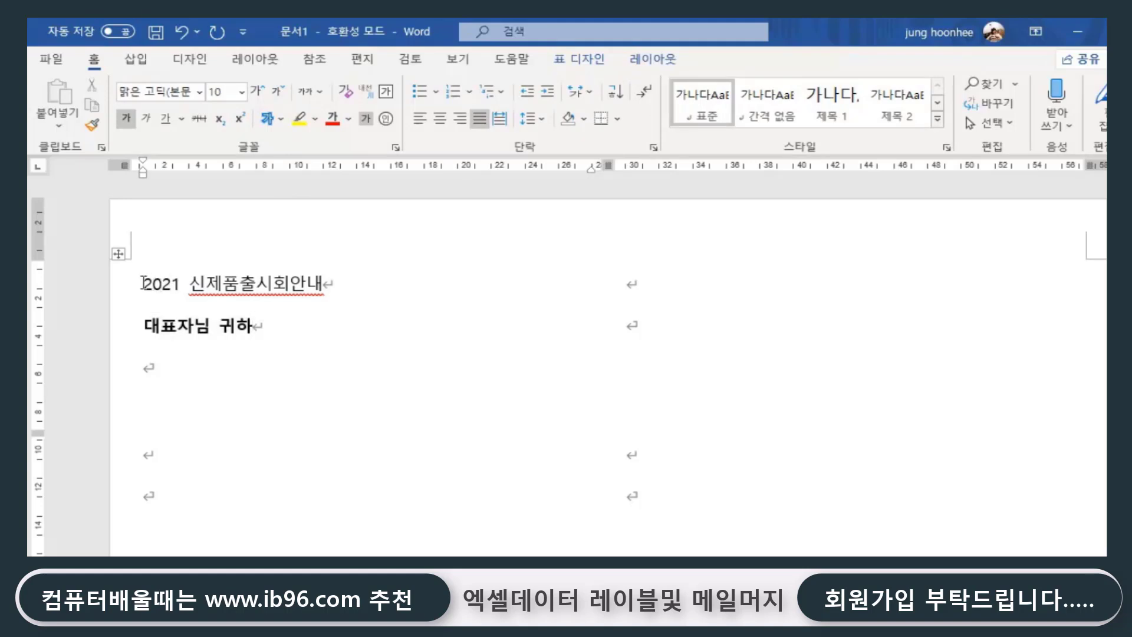
drag(140, 283, 264, 269)
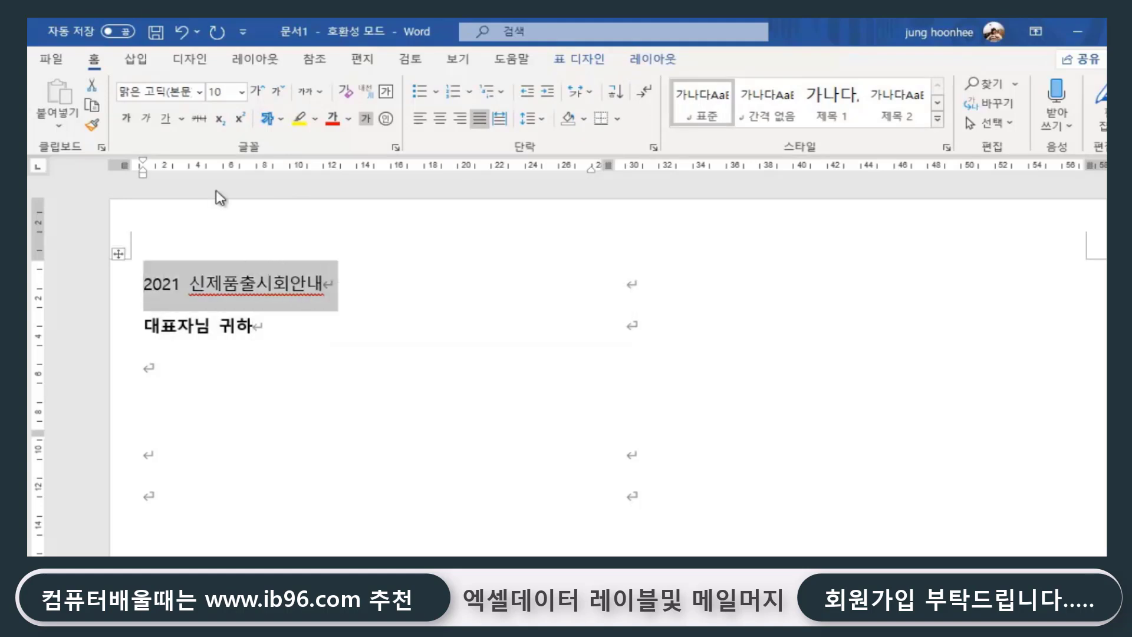
click(253, 93)
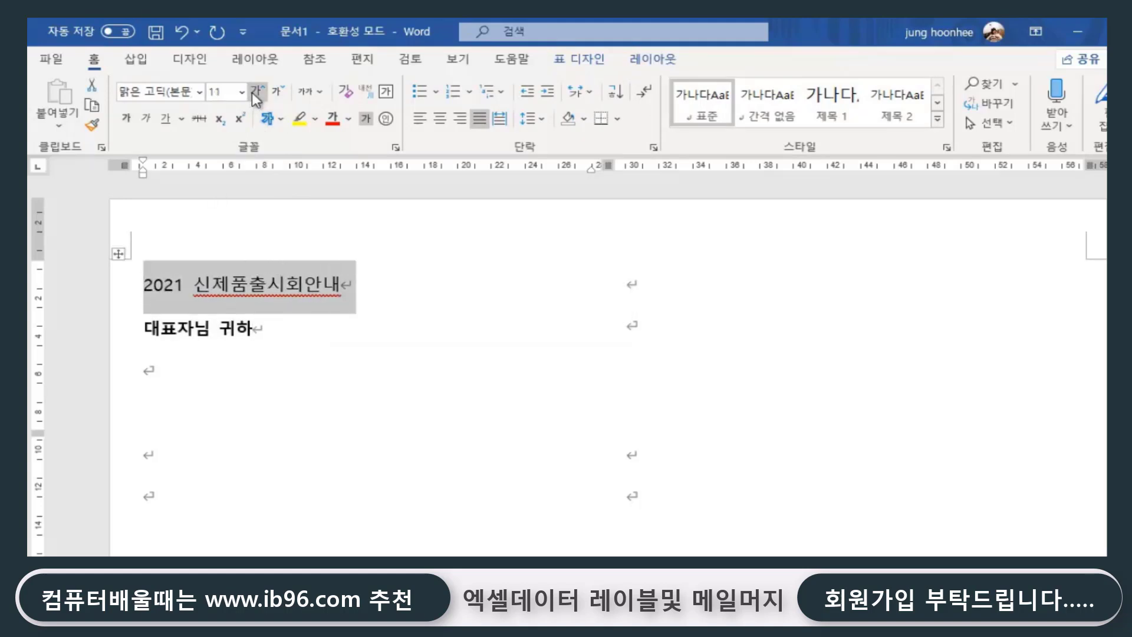
click(400, 310)
click(308, 328)
click(146, 329)
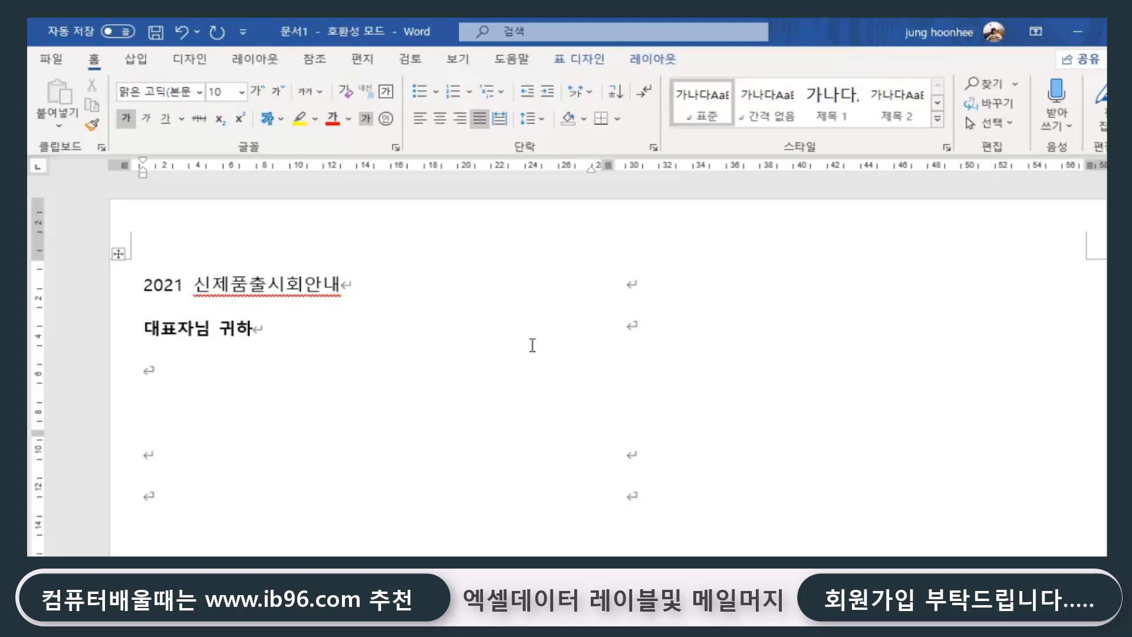
click(361, 59)
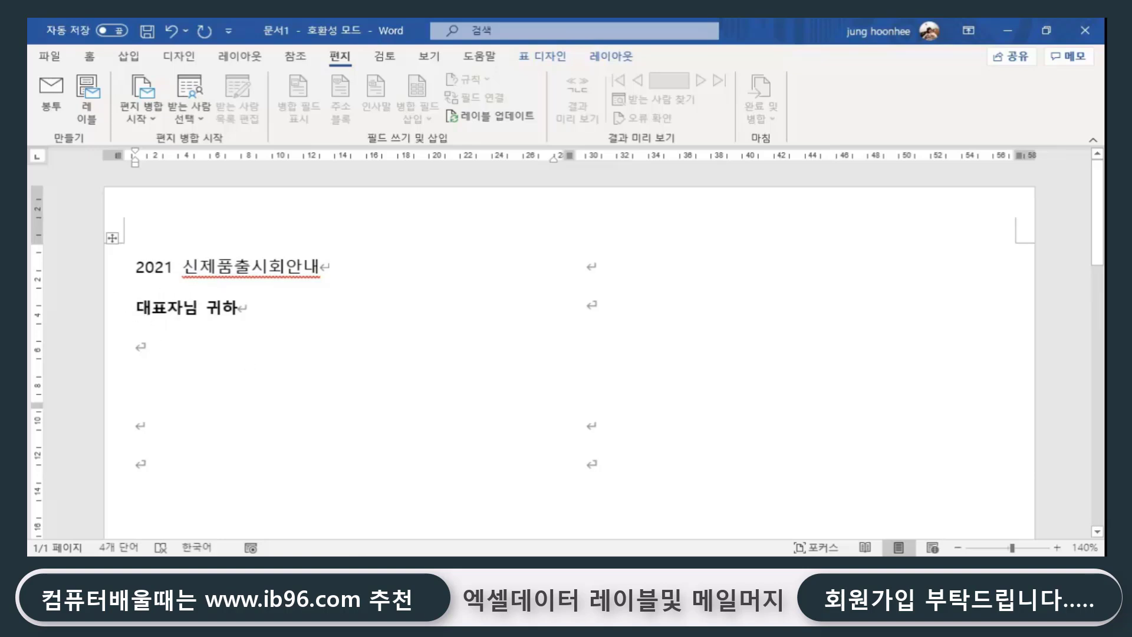
Switch from Word to the Excel workbook 거래처.xlsx with Alt+Tab.
key(alt+Tab)
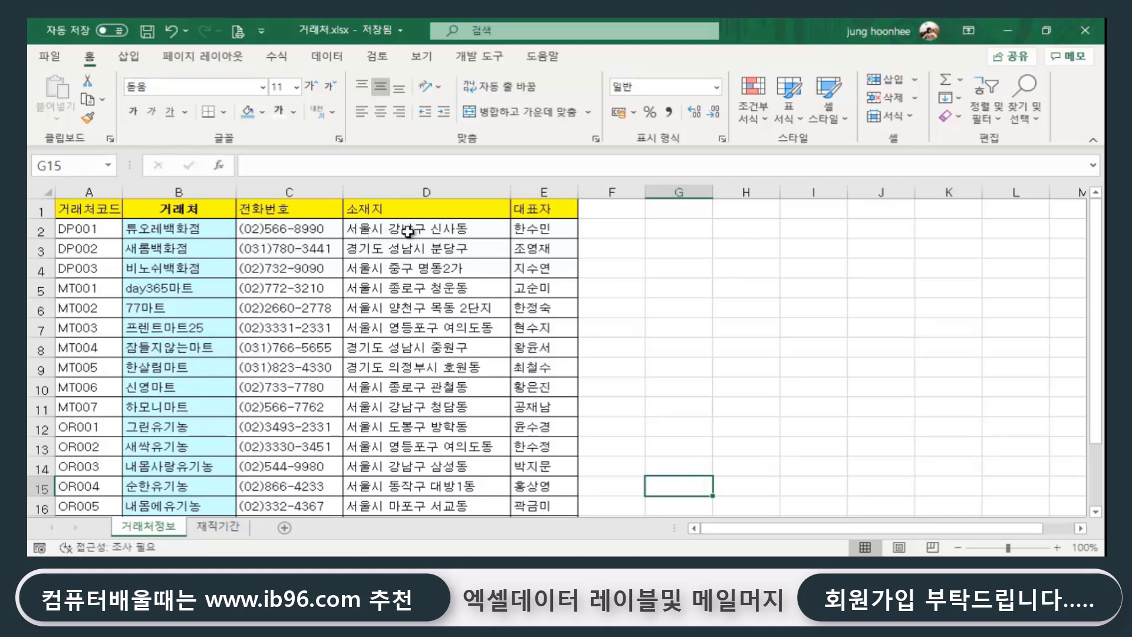
Check the address in cell D2 of the customer table, then switch back to the Word labels.
click(365, 231)
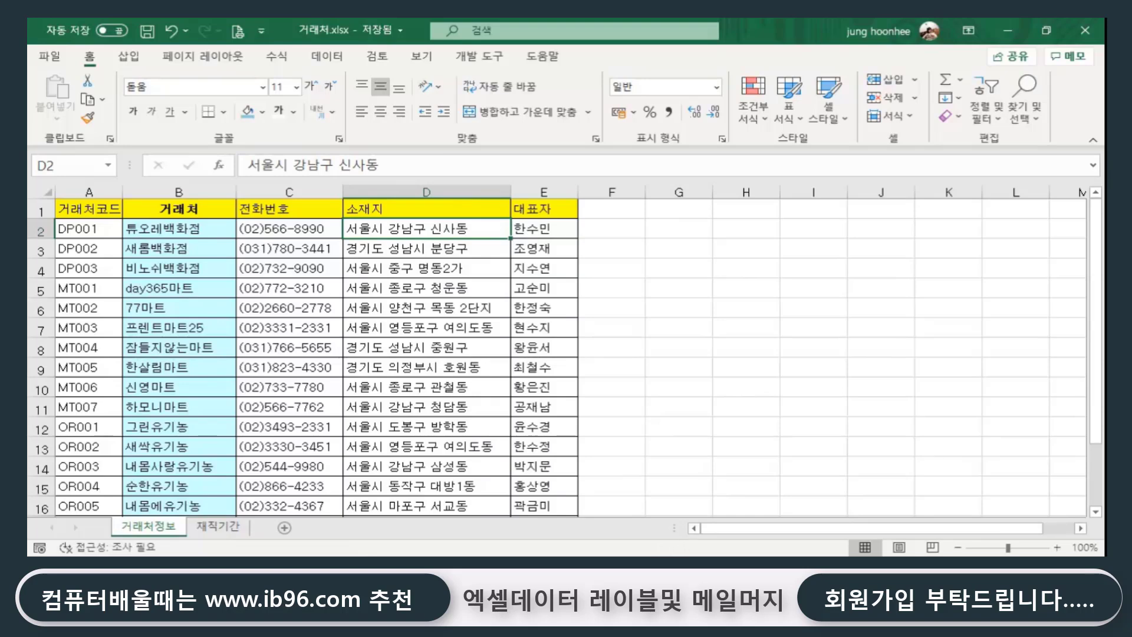
mouse_move(791, 566)
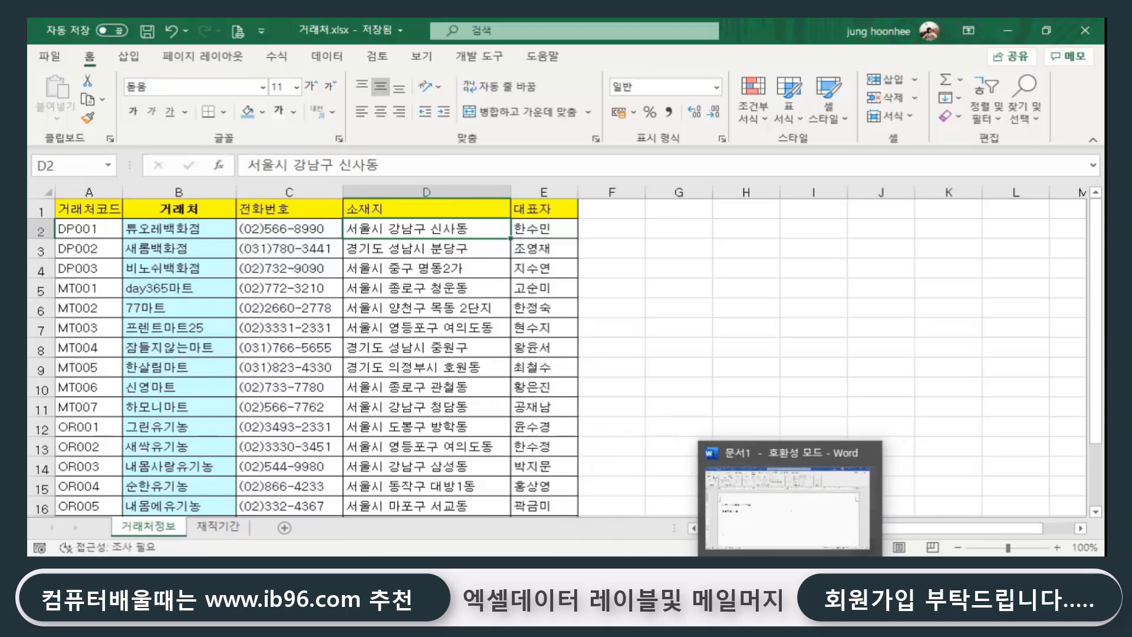
click(808, 526)
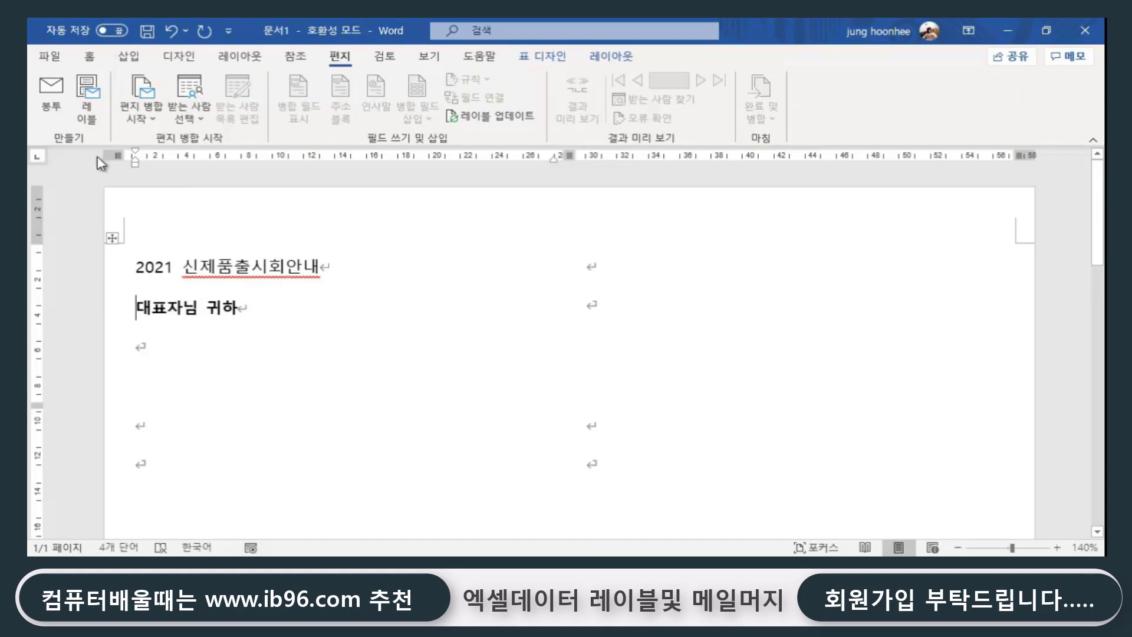
Choose Select Recipients > Use an Existing List to pick a recipient file.
click(204, 124)
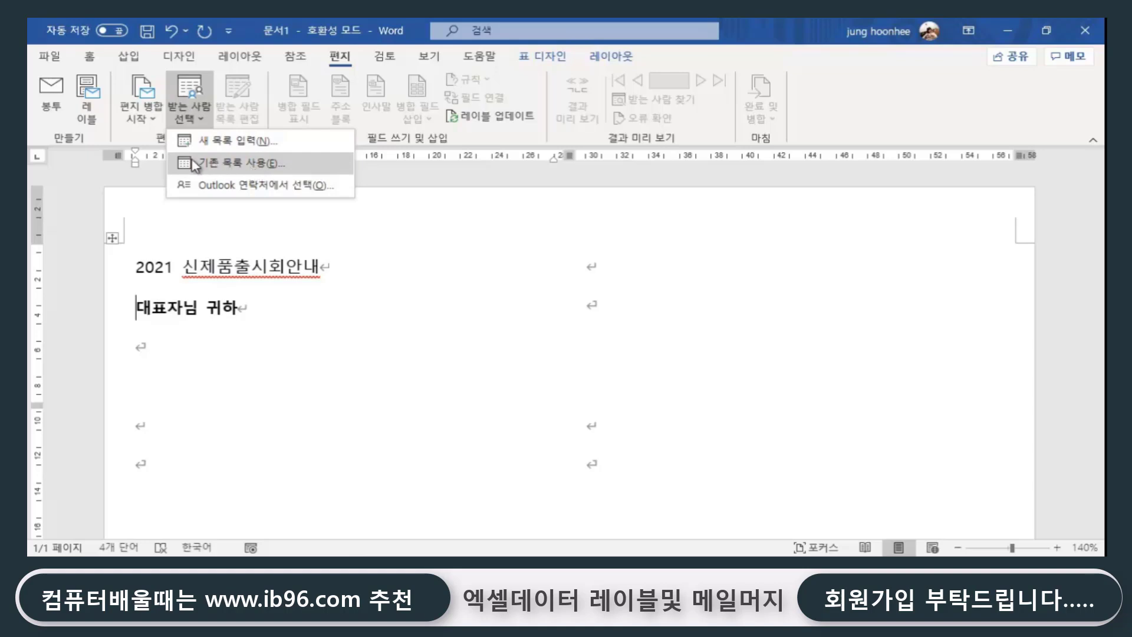
click(245, 166)
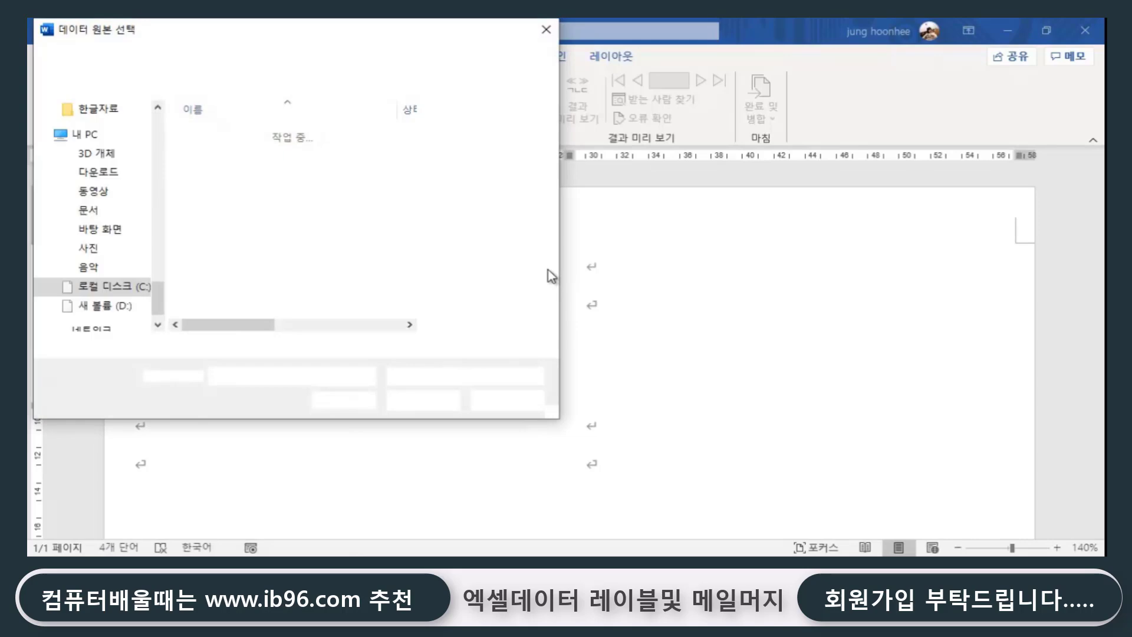
Open 거래처.xlsx from the D:\엑셀연습 folder as the data source.
click(117, 308)
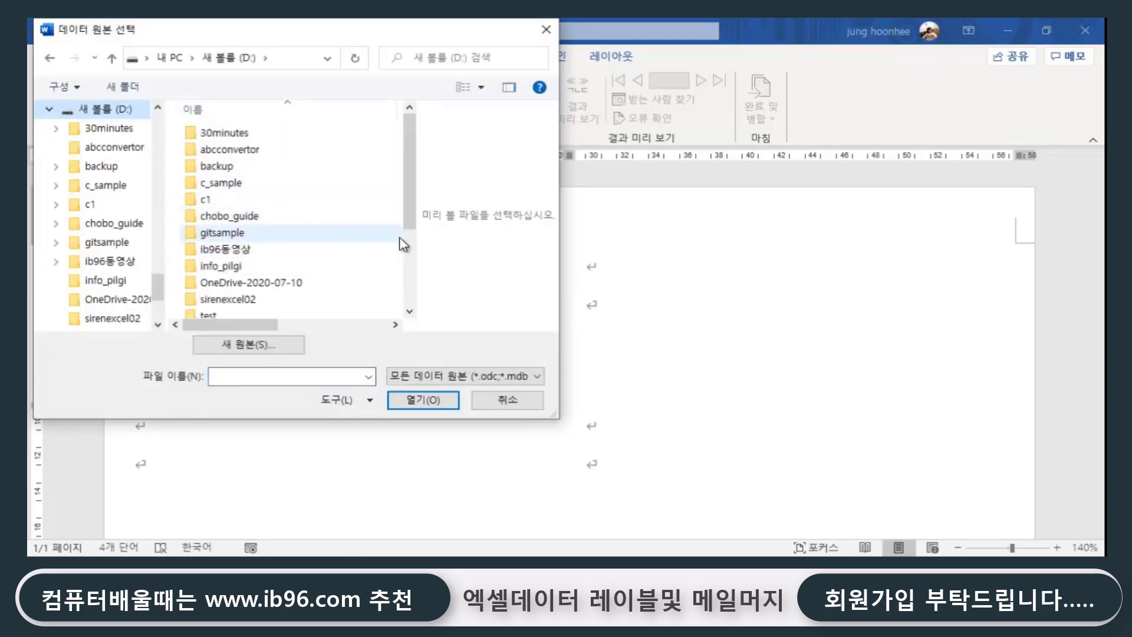
scroll(399, 244, down, 1)
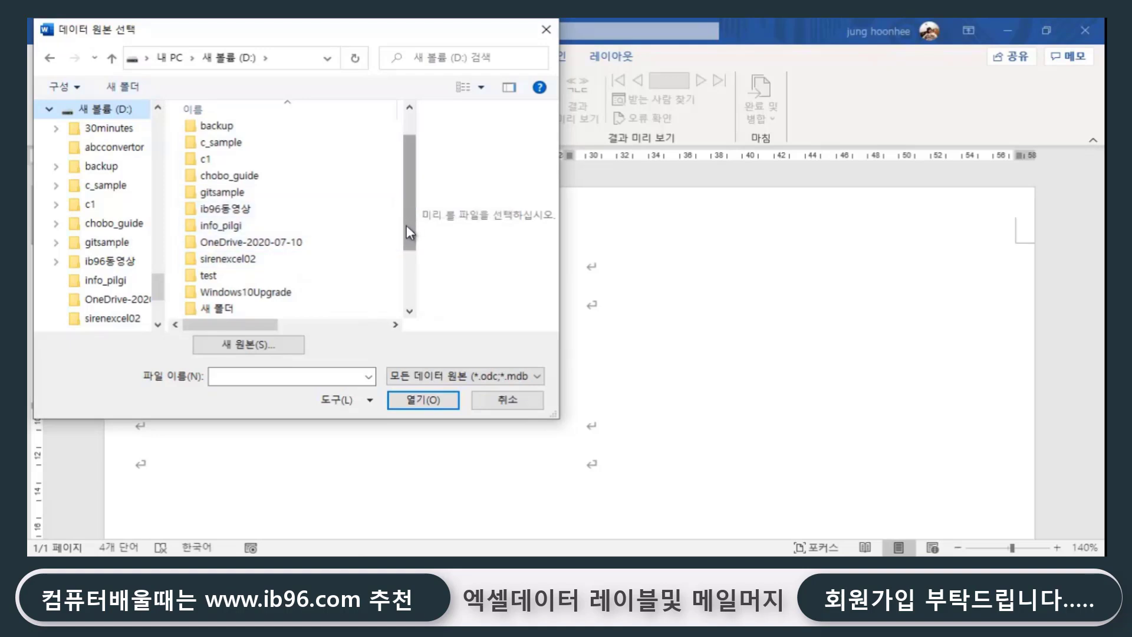
drag(411, 233, 411, 265)
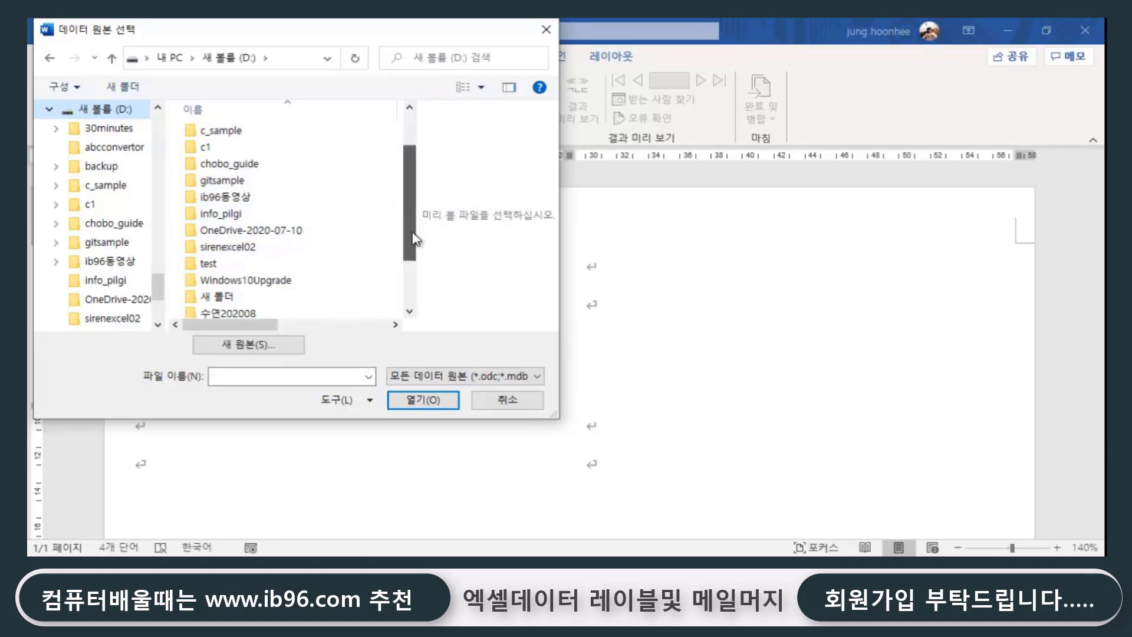
double_click(227, 282)
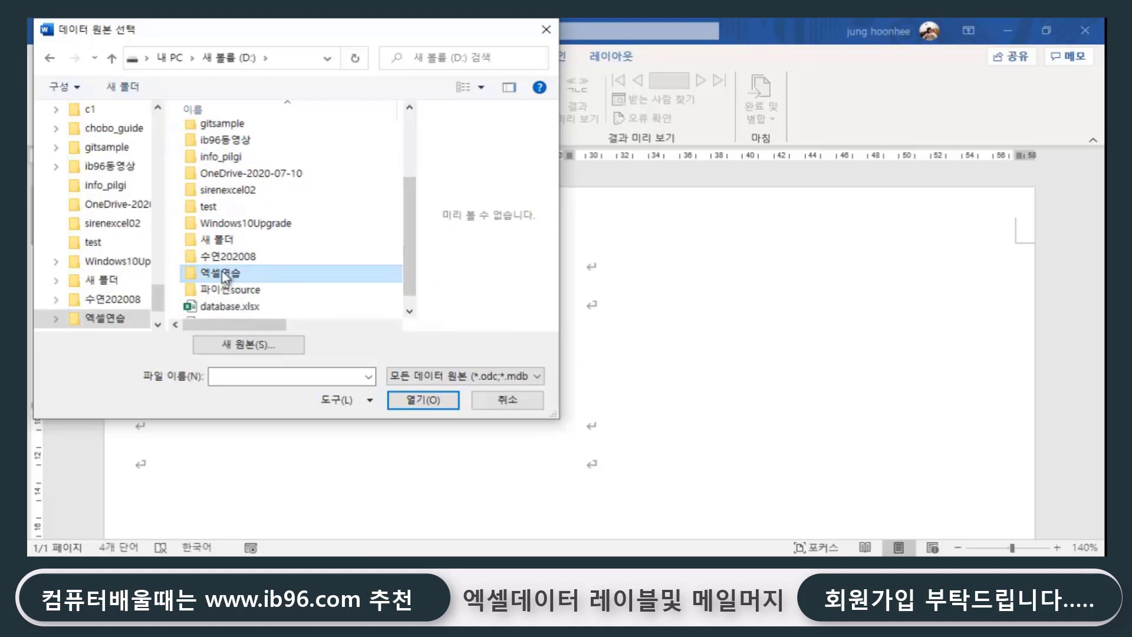
scroll(313, 239, down, 2)
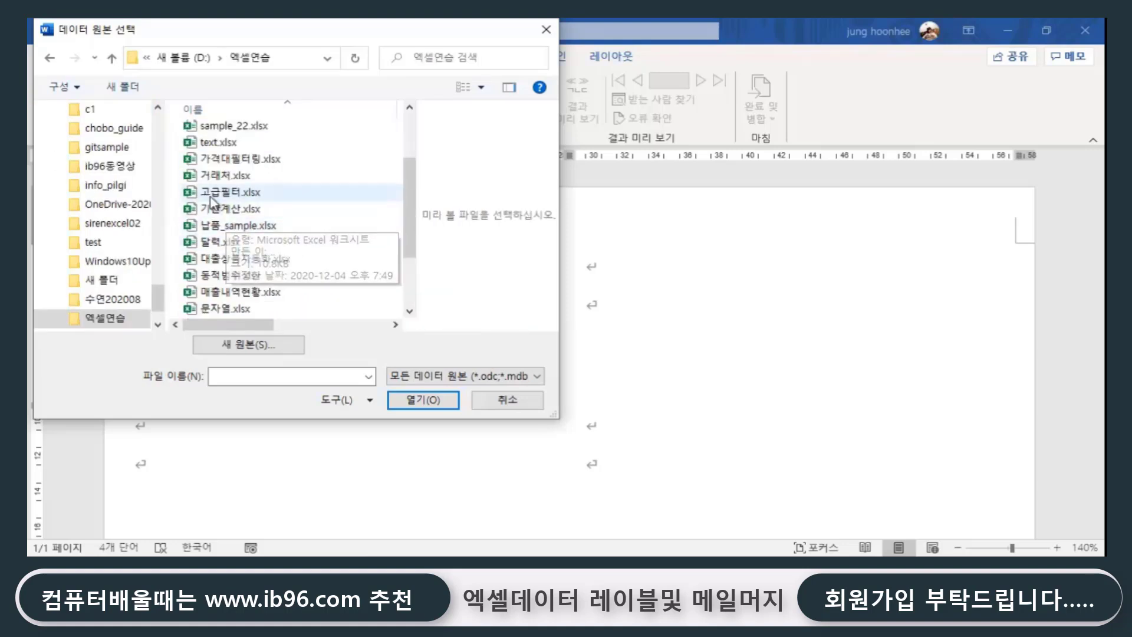
click(218, 176)
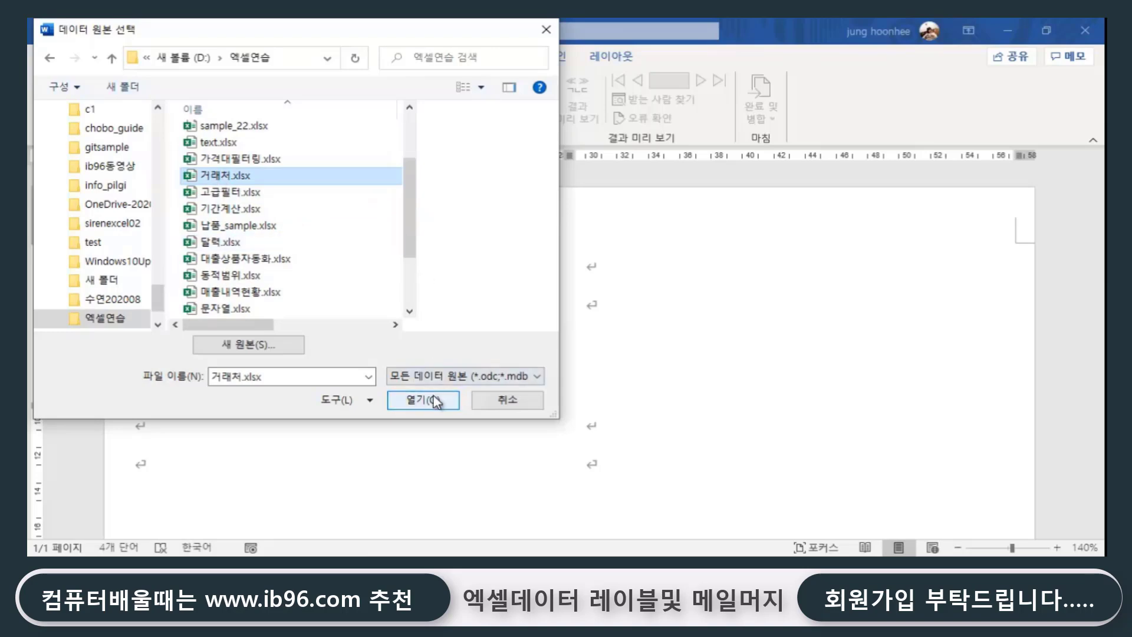
click(437, 400)
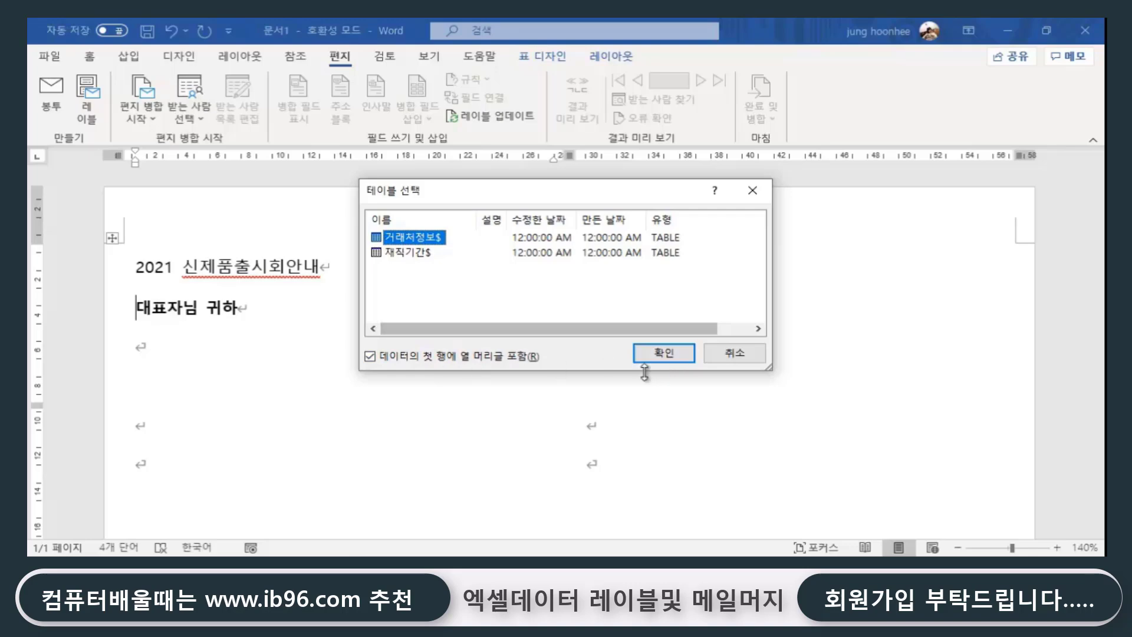
Confirm the 거래처정보$ sheet as the recipient table and bring up the Insert Merge Field list.
click(665, 354)
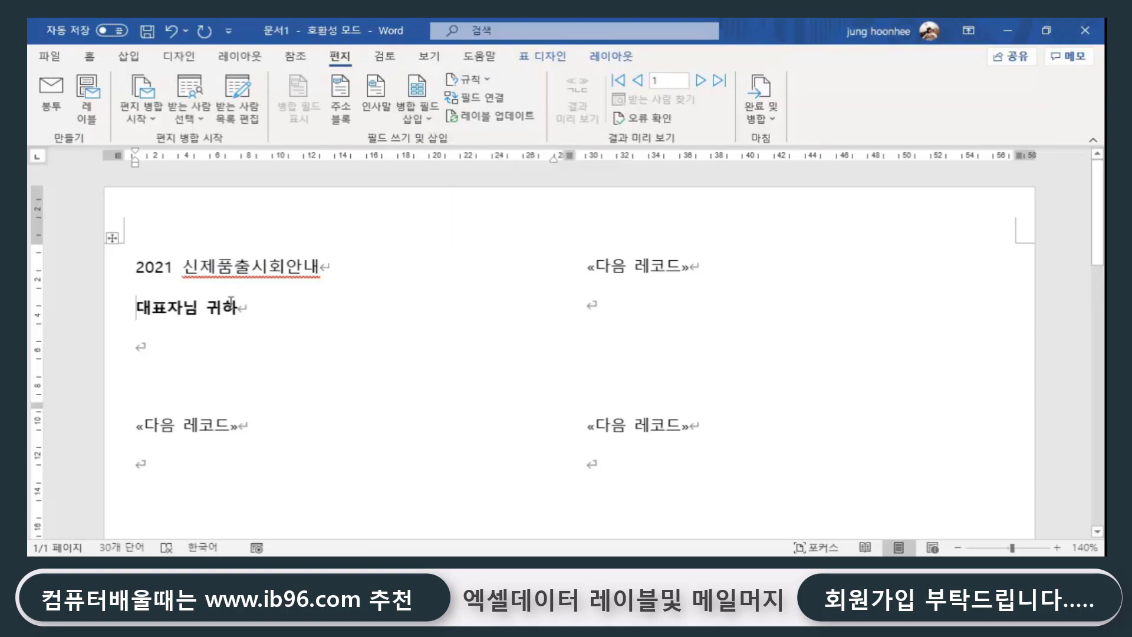
click(433, 123)
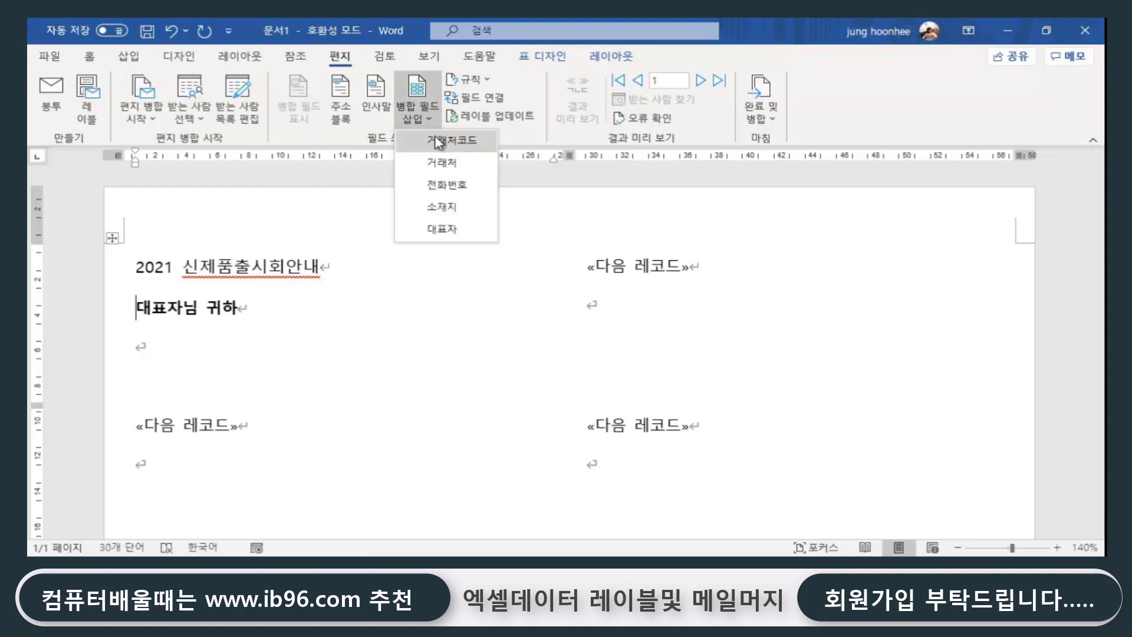
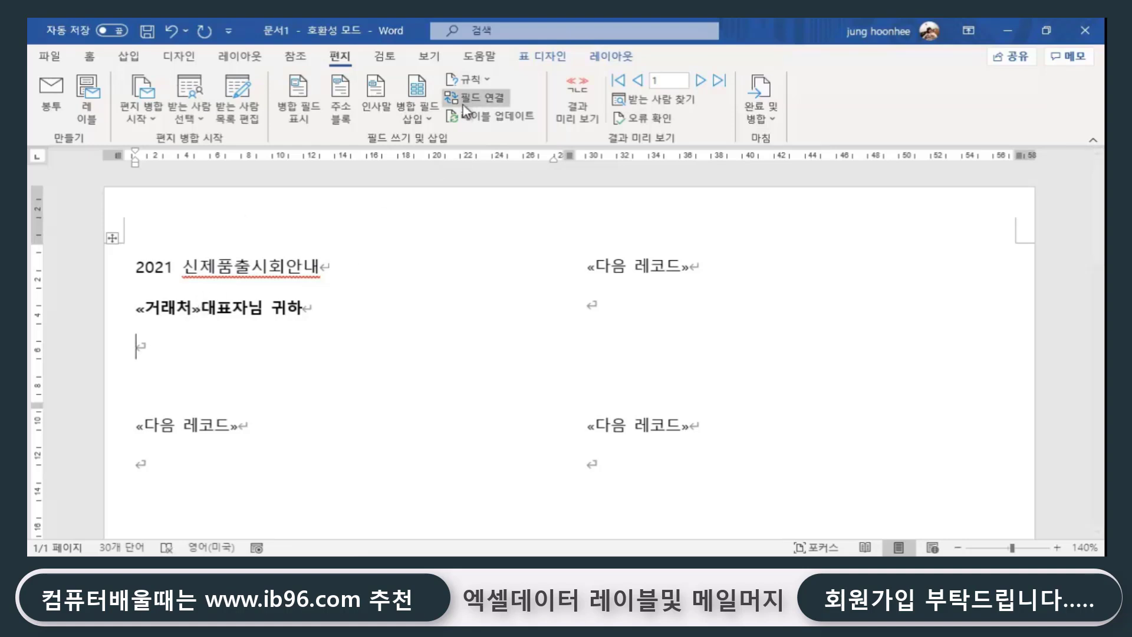
Insert the «대표자» merge field just before 대표자님.
click(202, 307)
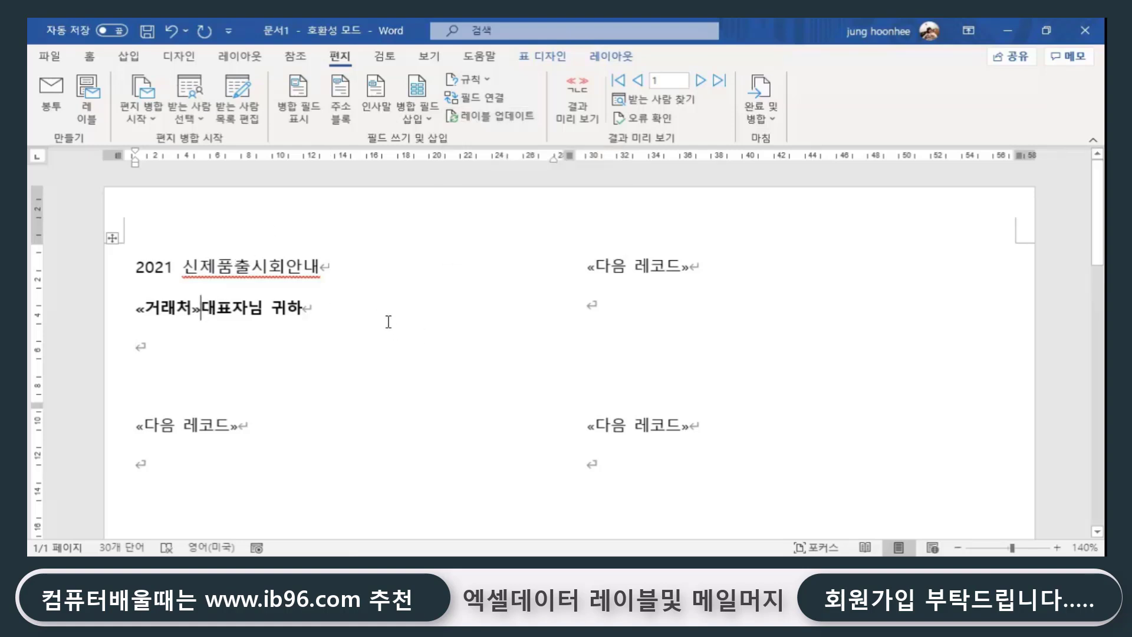
click(434, 129)
click(446, 227)
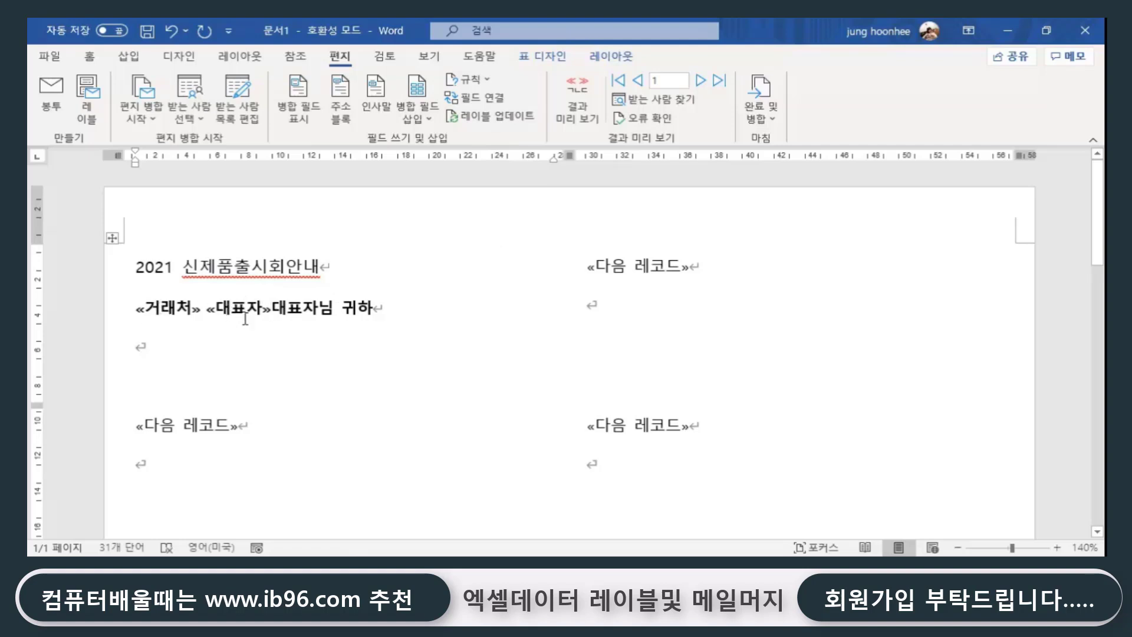
Put the «소재지» merge field on the empty line beneath.
click(152, 347)
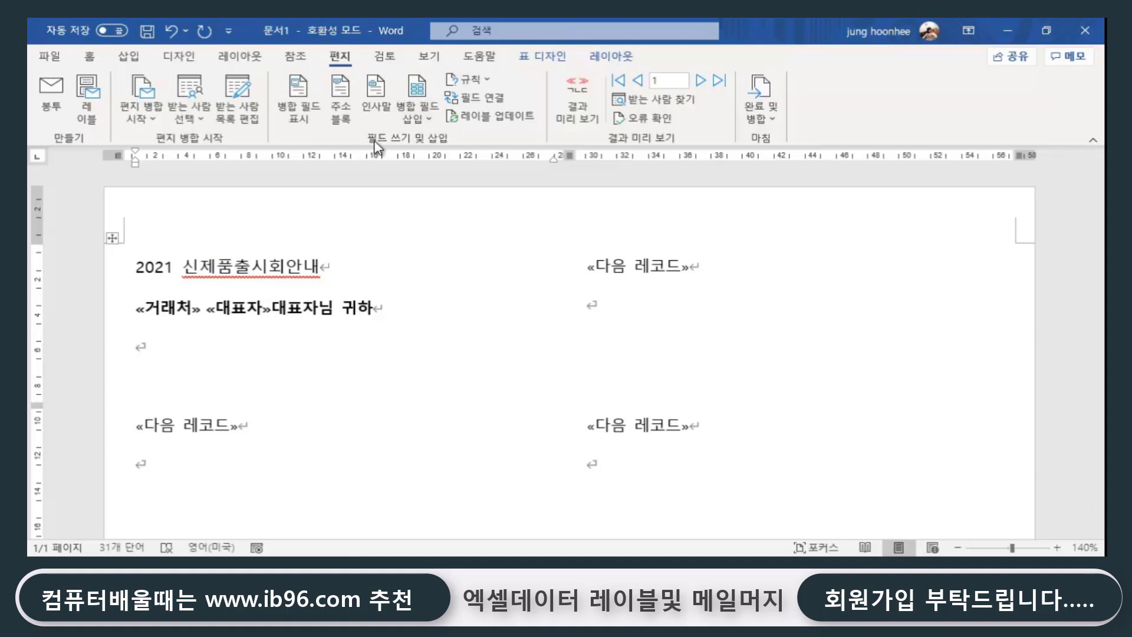
click(434, 119)
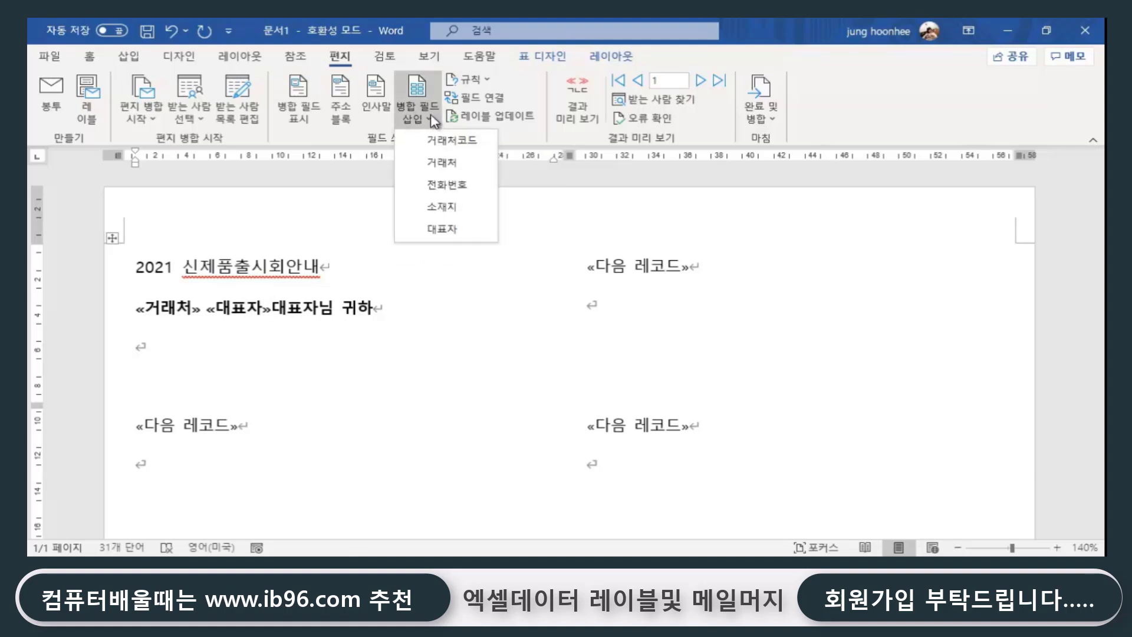
click(442, 206)
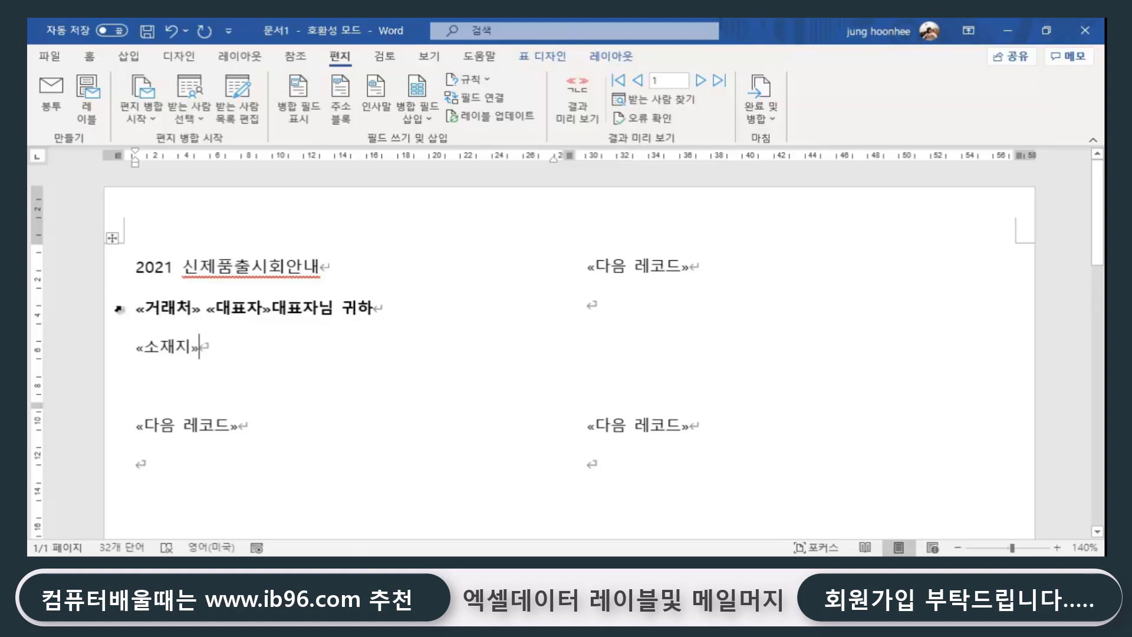
Enlarge the «거래처» field to size 14 and colour it dark blue.
double_click(139, 309)
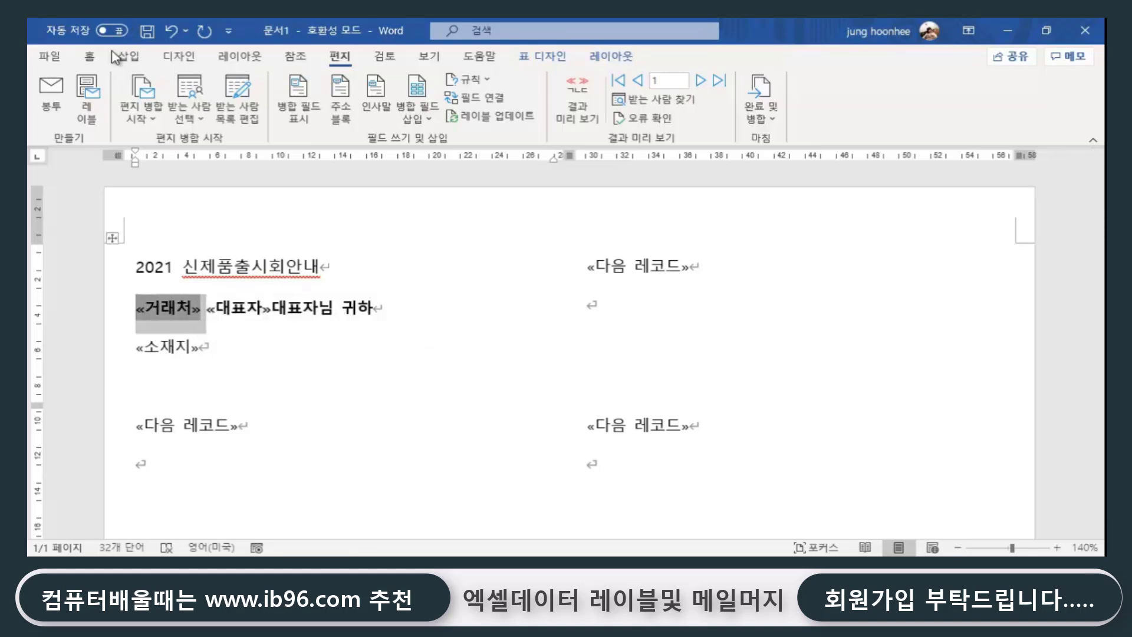
click(89, 57)
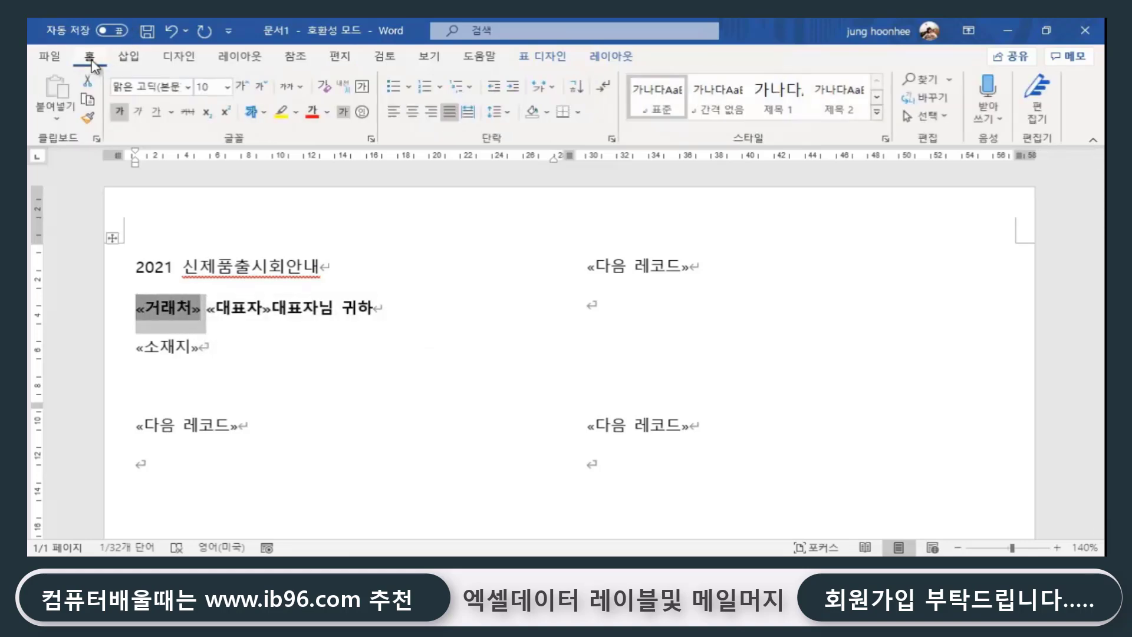
click(243, 89)
click(242, 89)
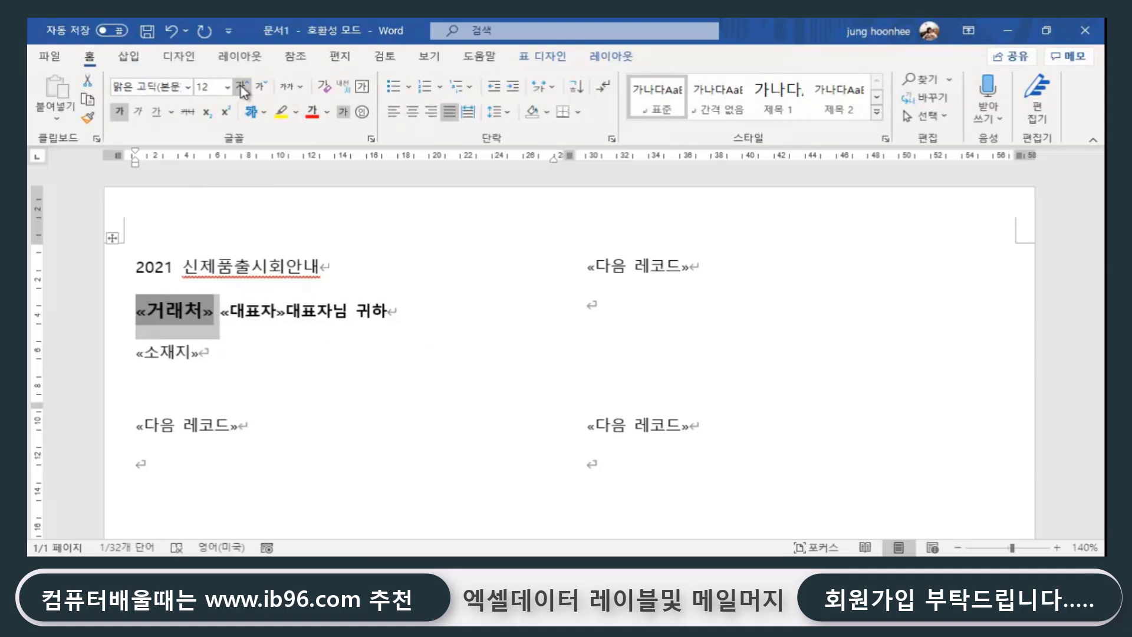
click(242, 89)
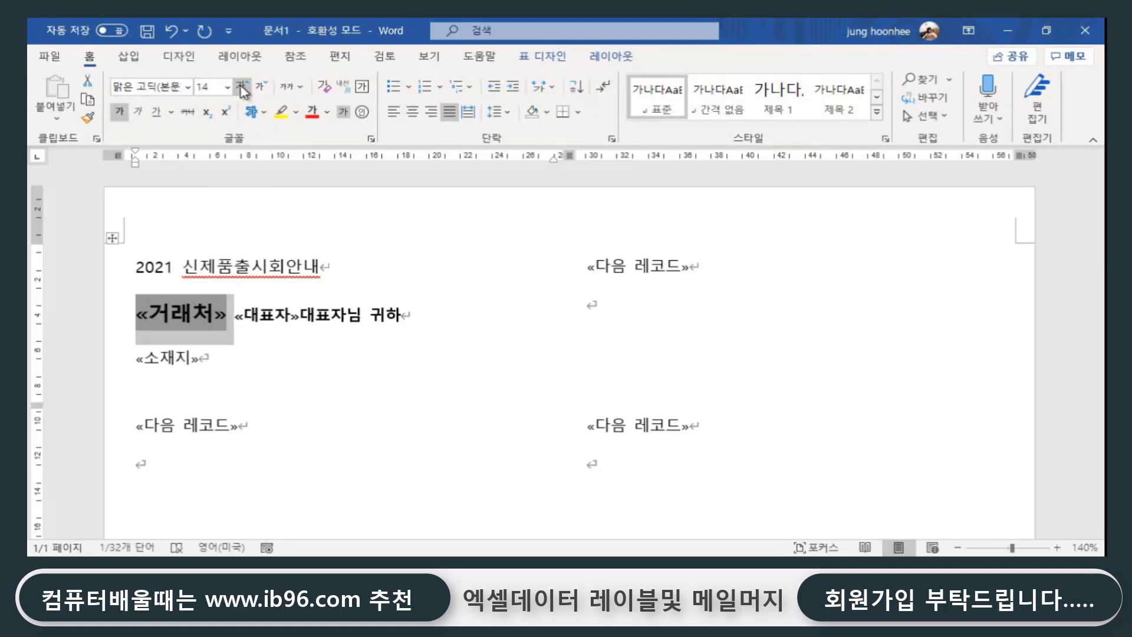
click(327, 112)
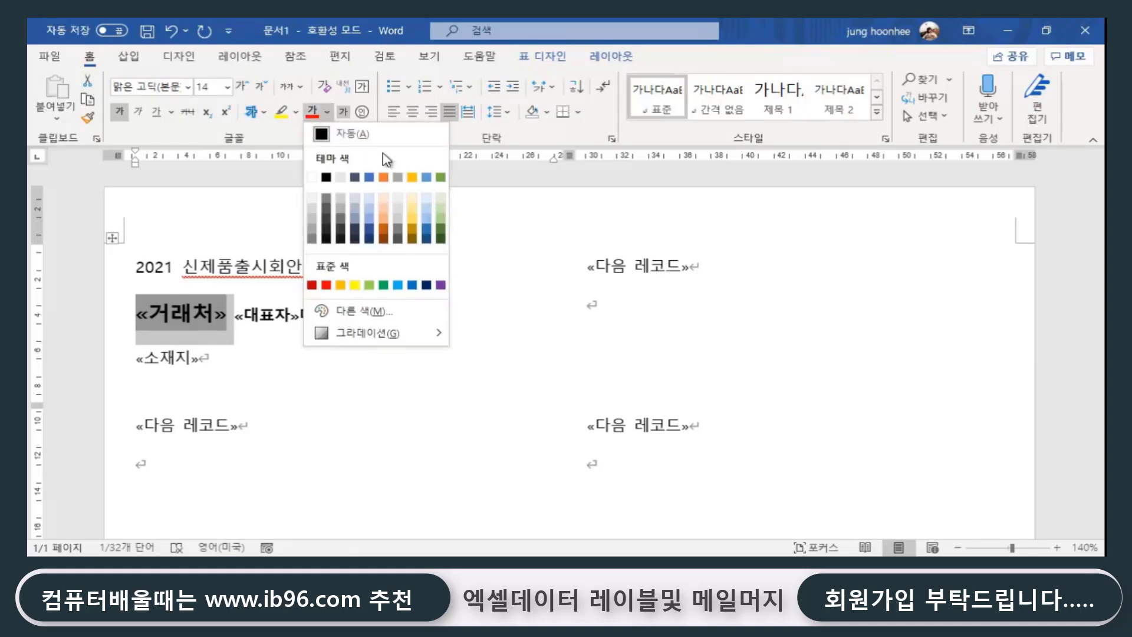
click(369, 230)
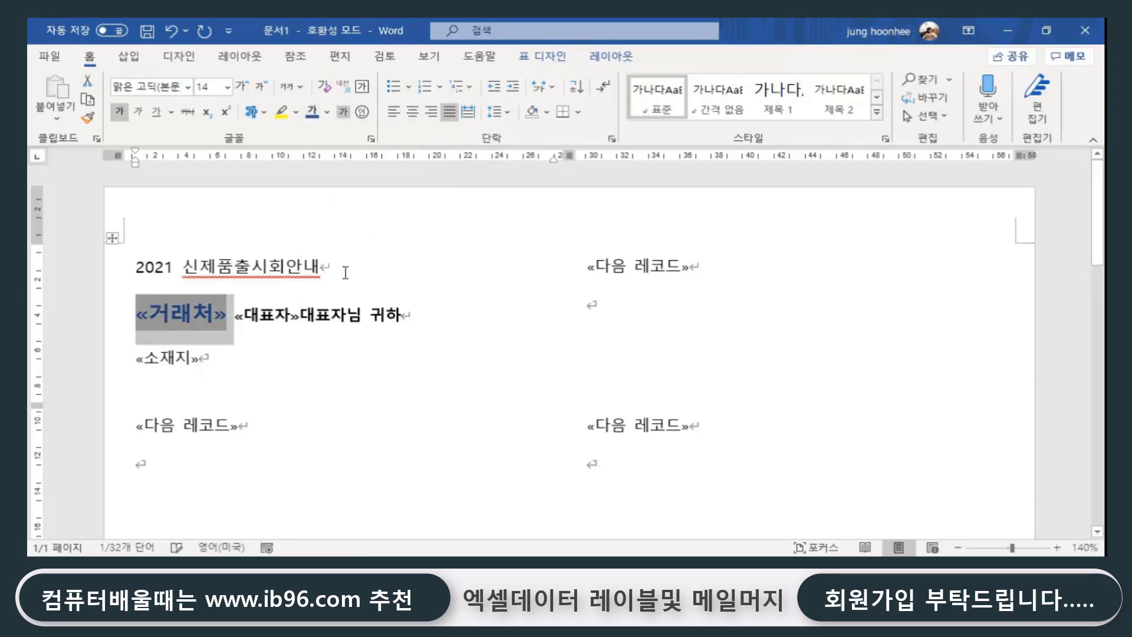
Enlarge the «소재지» field to size 12.
click(310, 361)
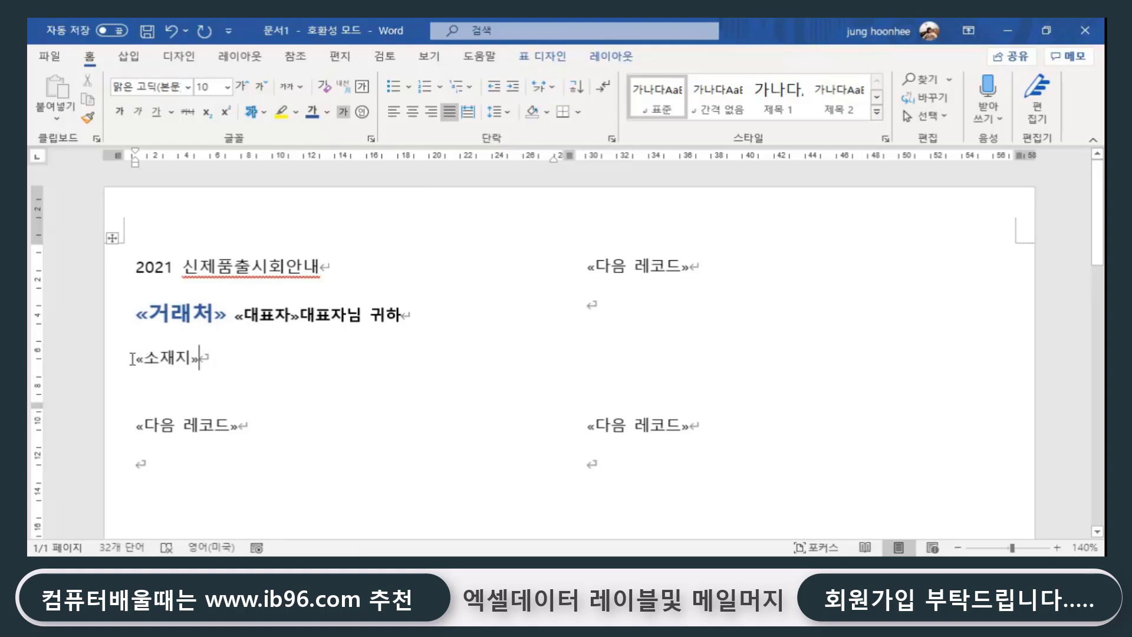
drag(132, 358, 199, 359)
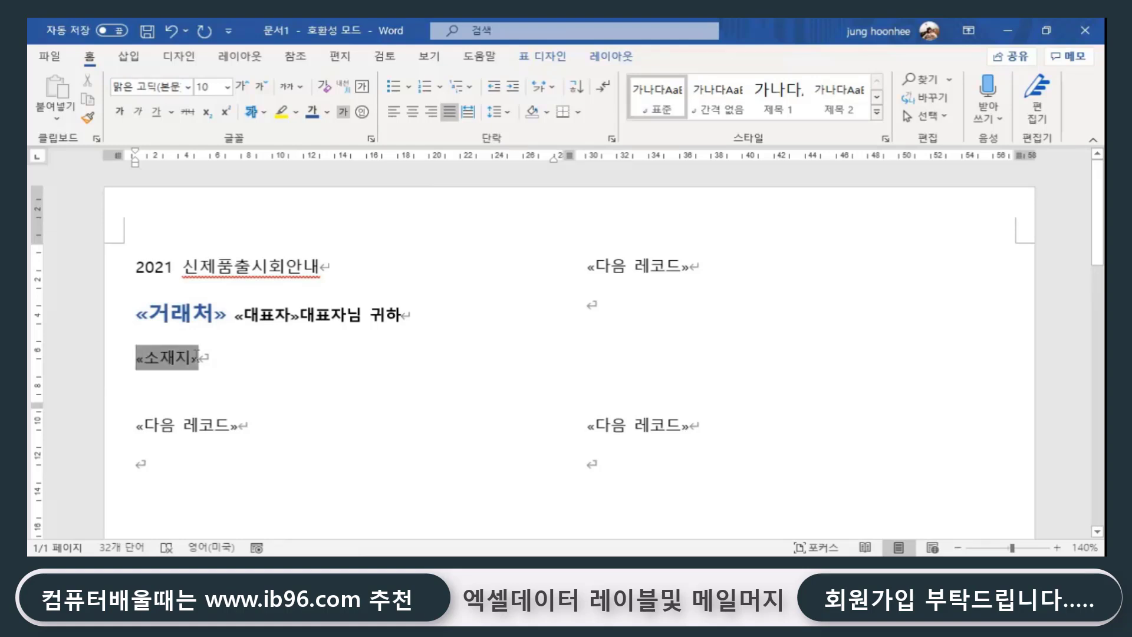
click(242, 87)
click(242, 87)
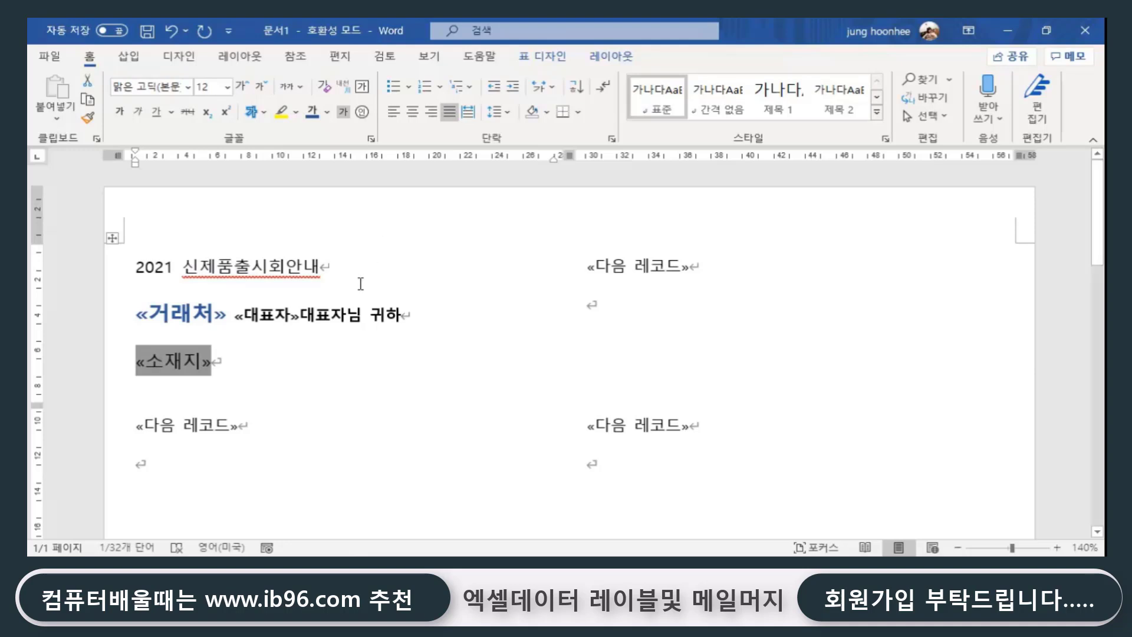
click(307, 338)
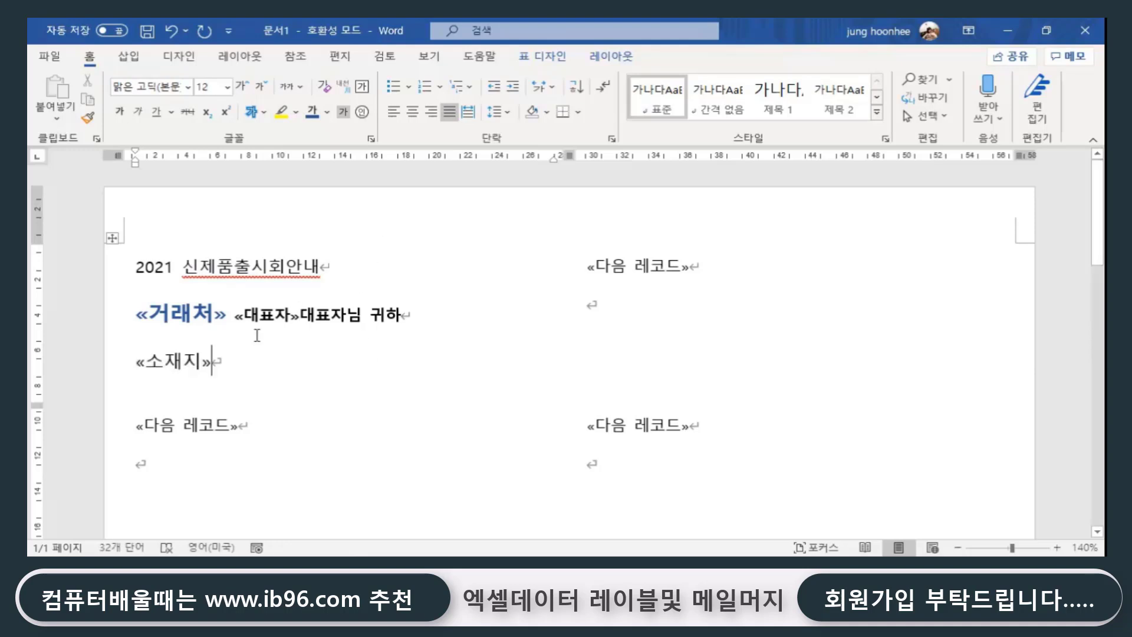
Colour the «대표자» field orange.
drag(236, 318, 301, 311)
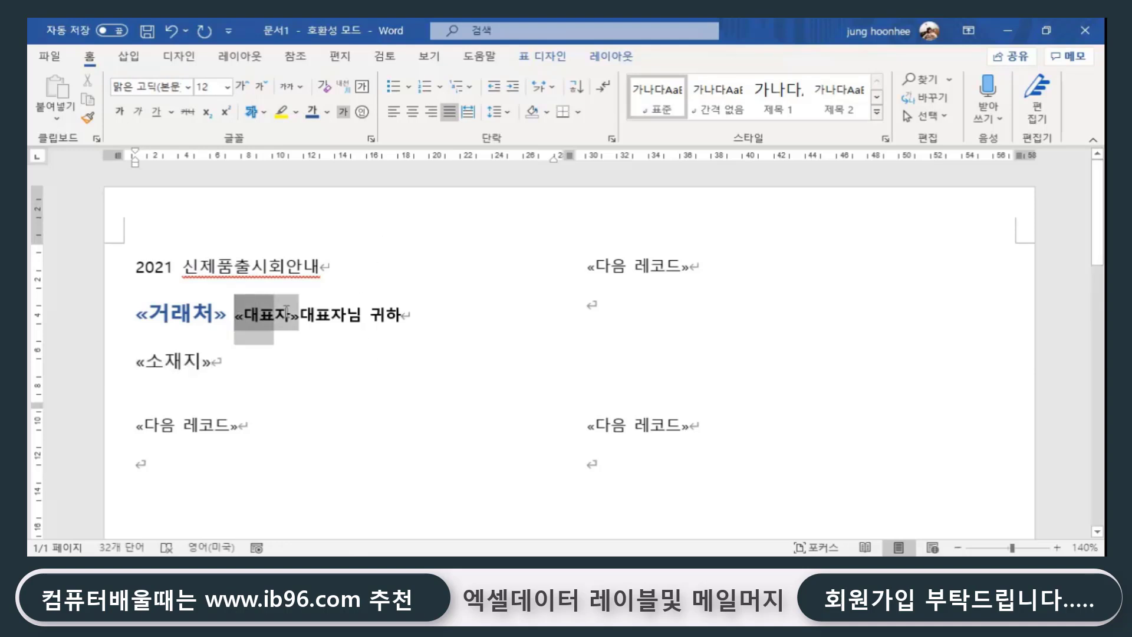
click(328, 118)
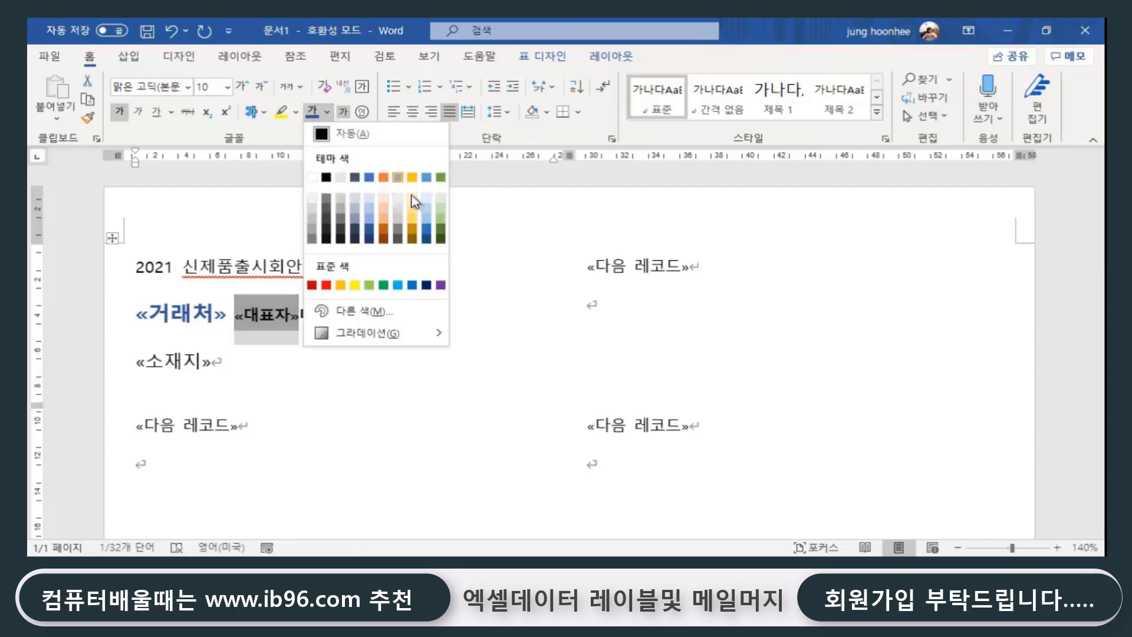
click(388, 236)
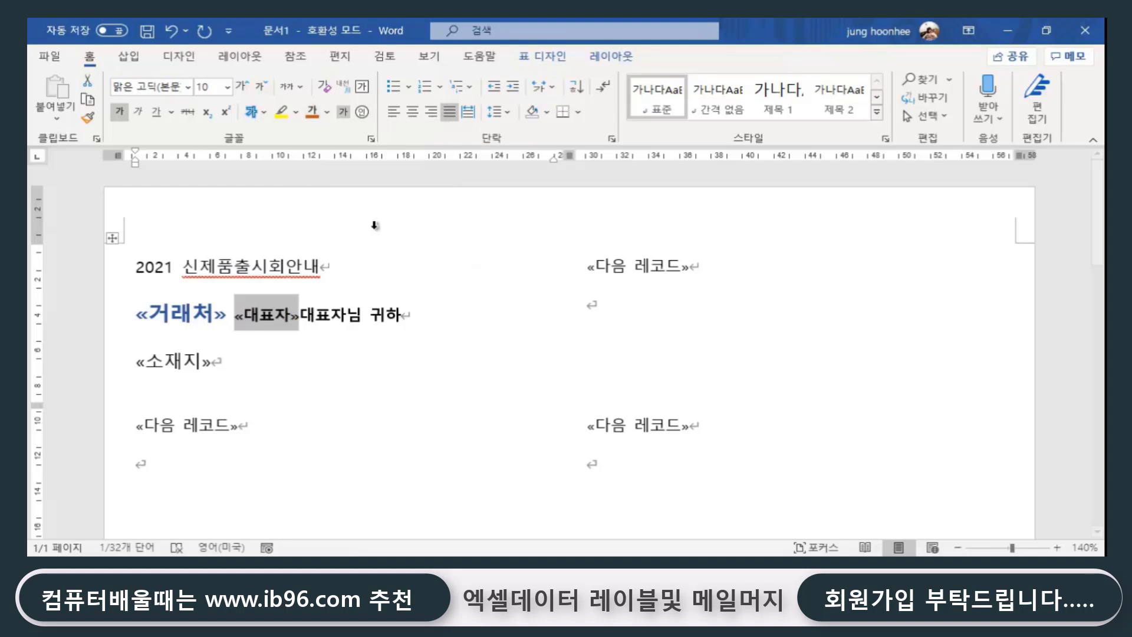
click(311, 373)
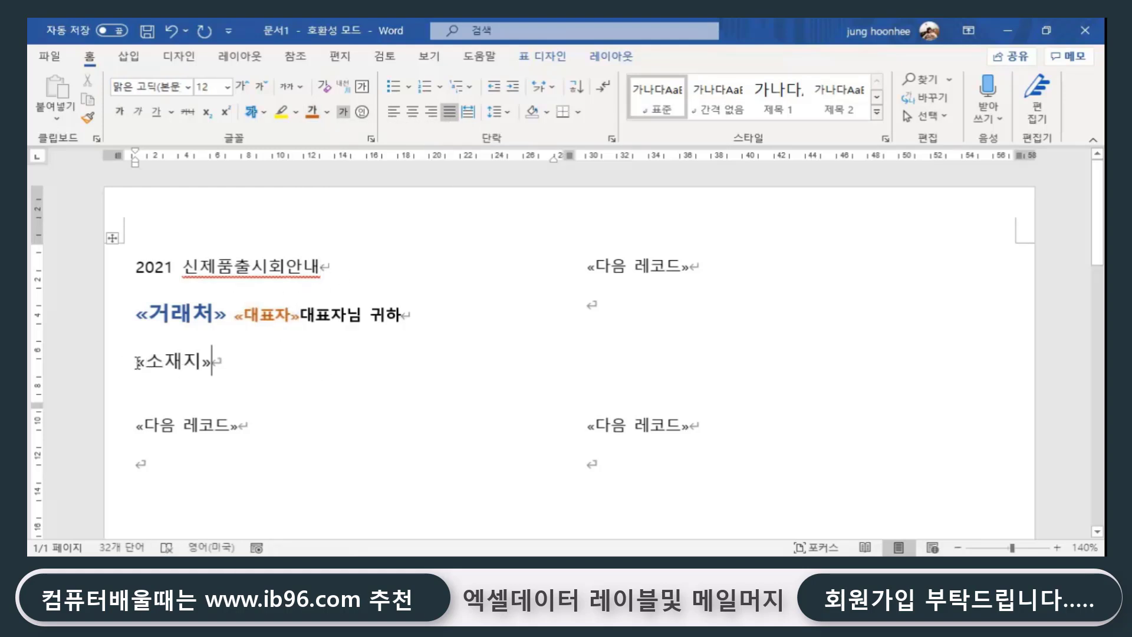
Make the «소재지» field bold.
drag(137, 362, 229, 360)
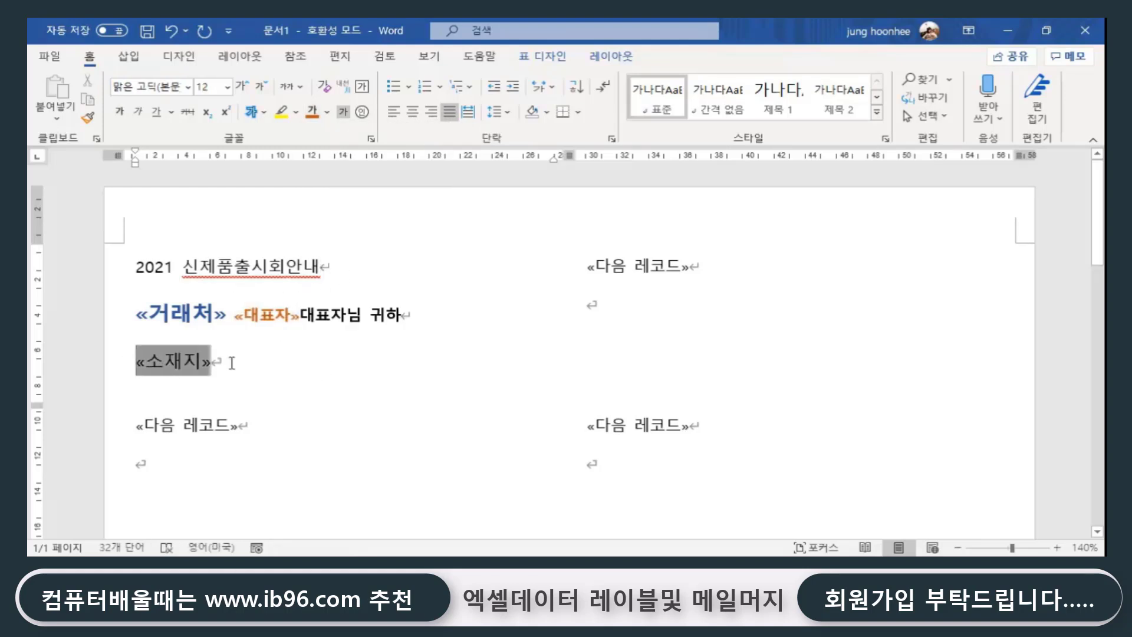
click(120, 115)
click(302, 353)
click(354, 263)
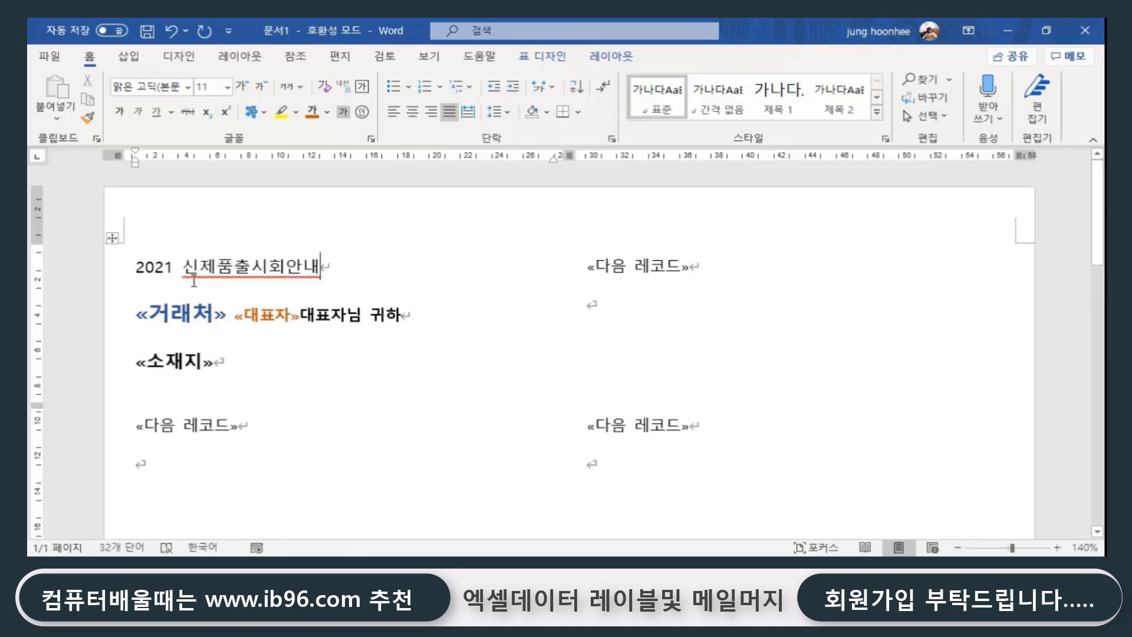
Center the 2021 신제품출시회안내 title and the «거래처» 귀하 line, leaving «소재지» left-aligned.
click(412, 111)
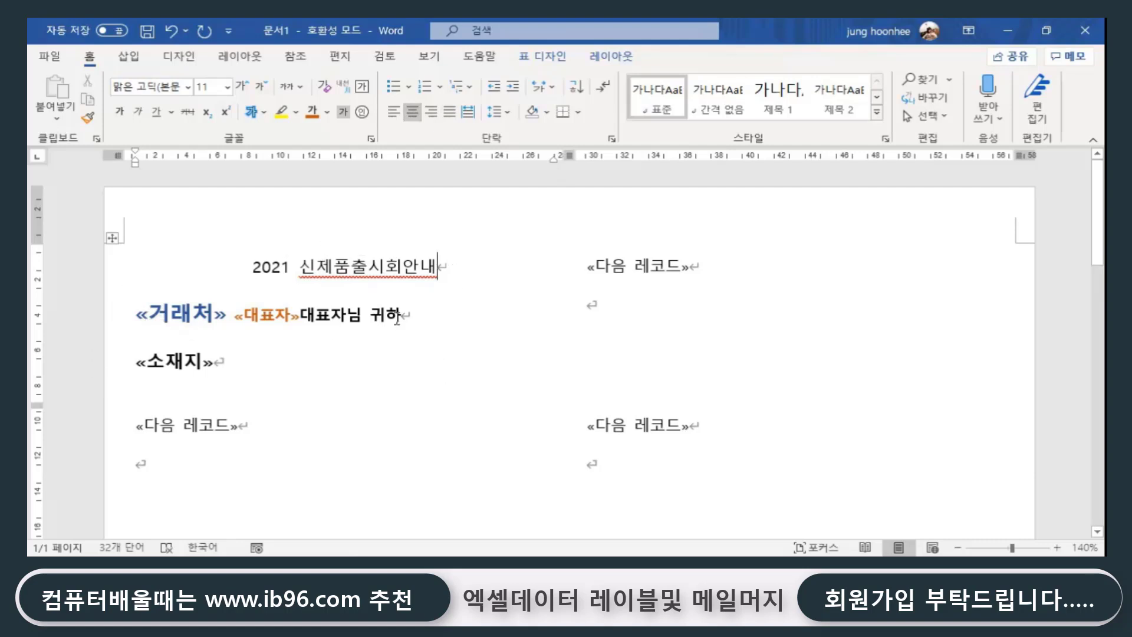
click(411, 309)
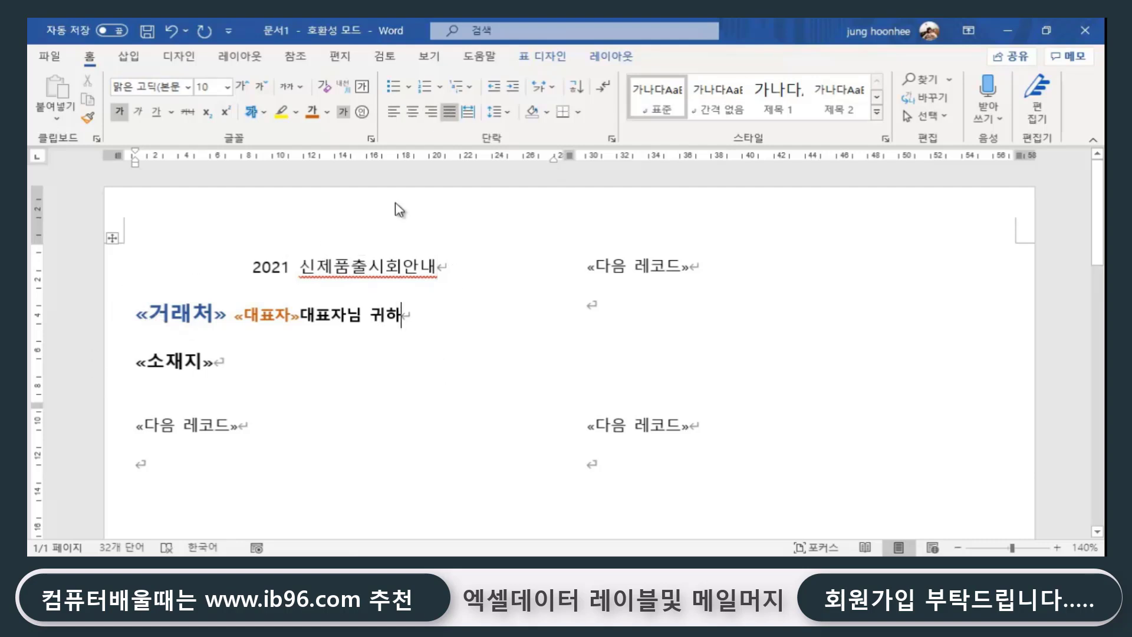
click(413, 112)
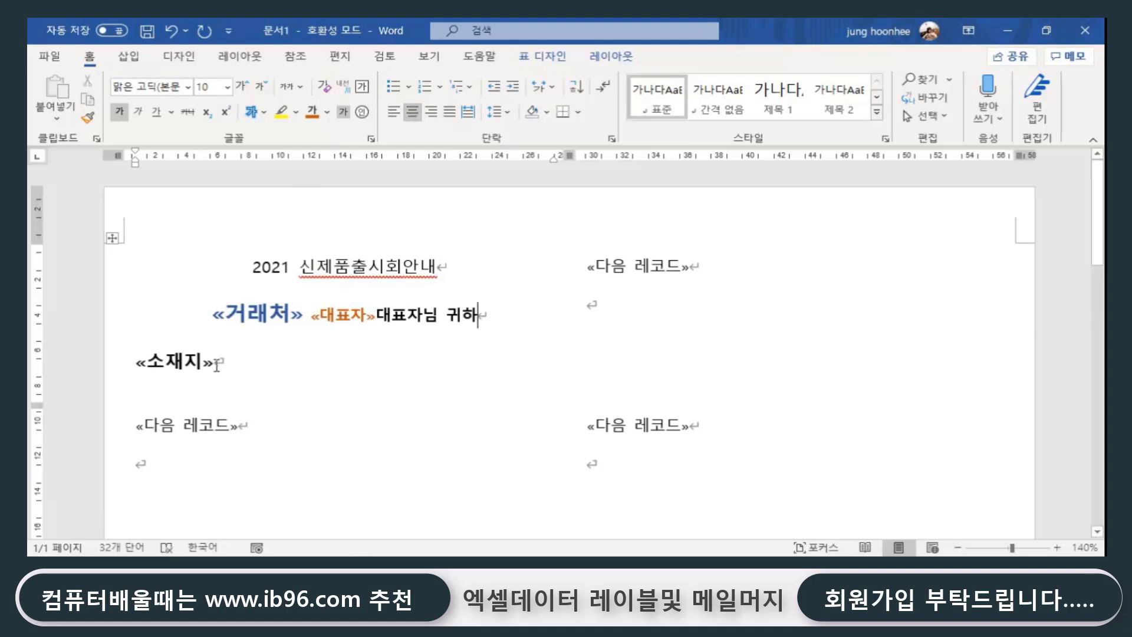
click(215, 362)
click(413, 112)
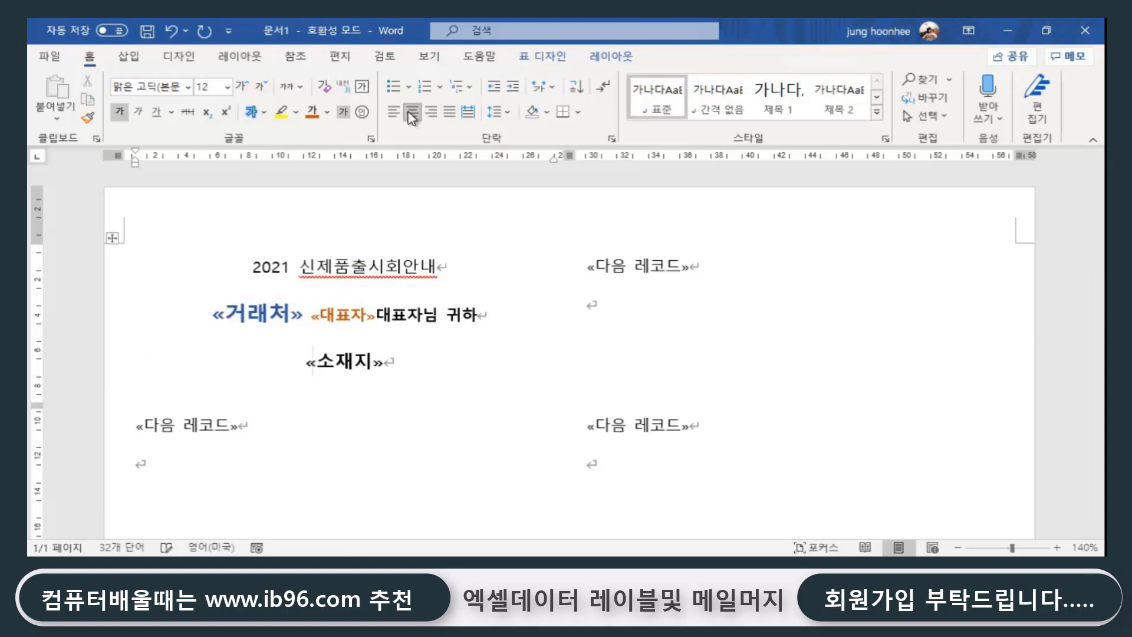
click(306, 362)
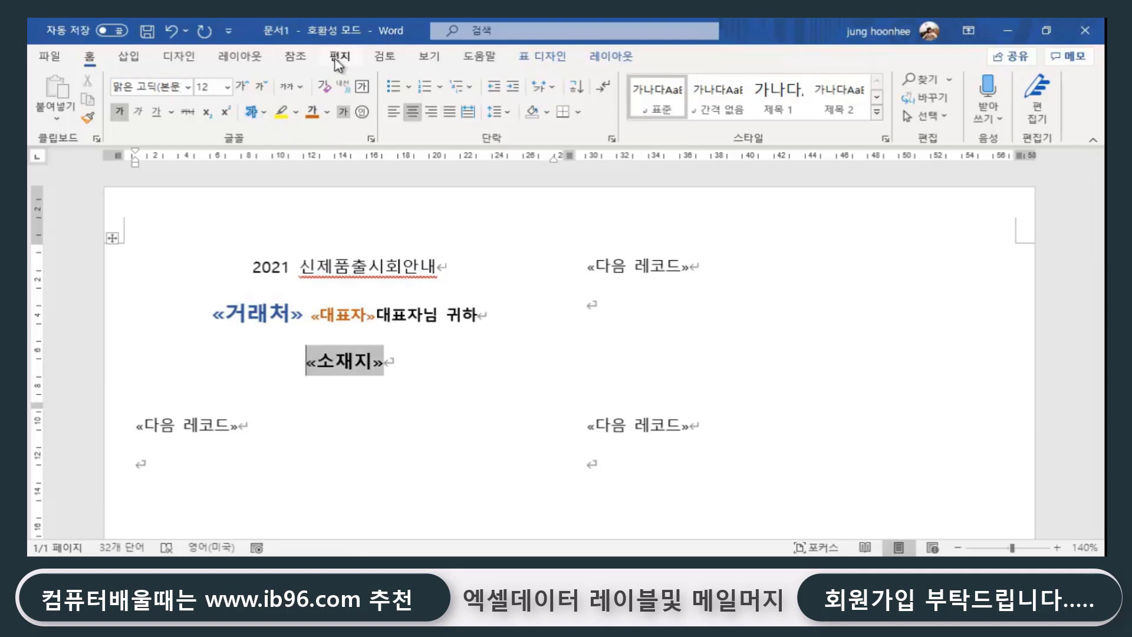
click(394, 112)
click(382, 397)
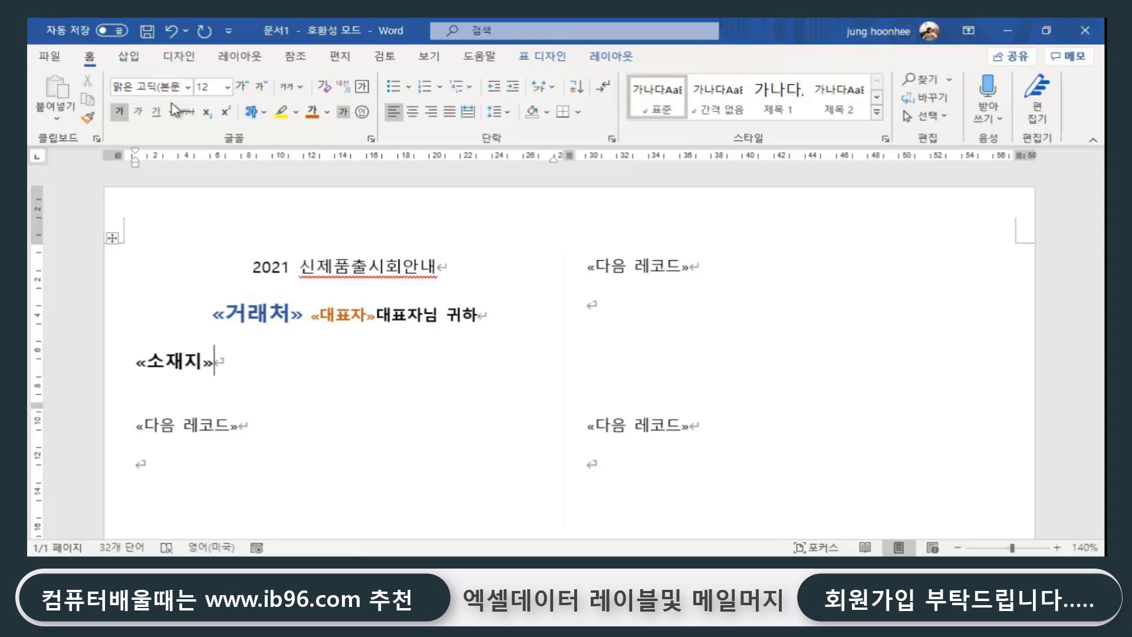
Bring up the Insert tab's Shapes gallery with its rectangle options.
click(129, 57)
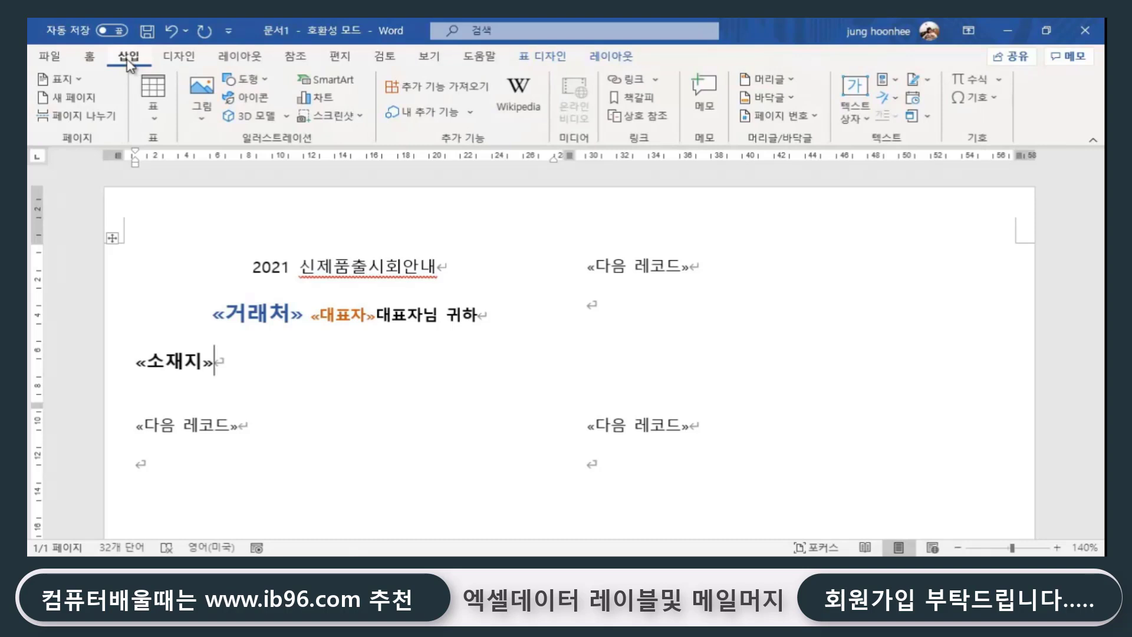
click(204, 121)
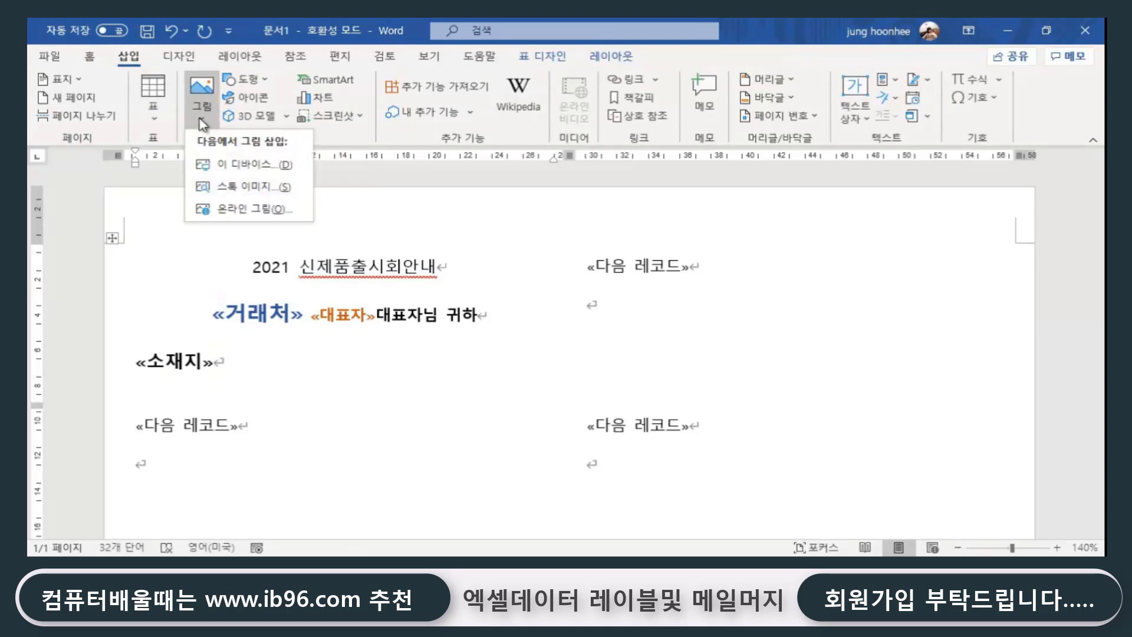
click(263, 80)
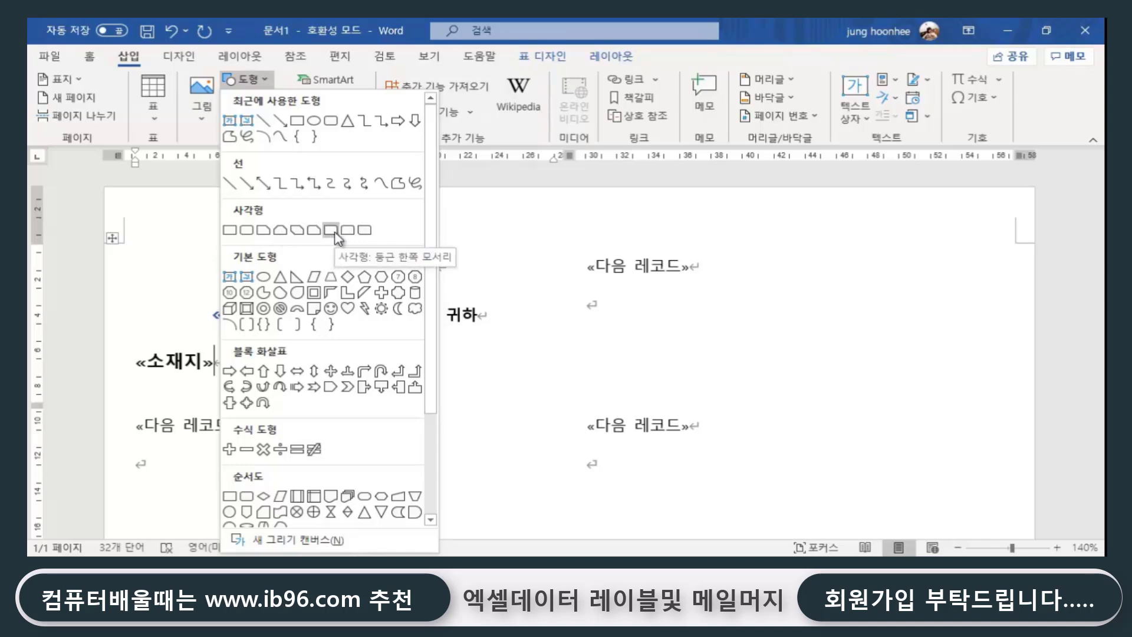
Draw a Snip Diagonal Corner rectangle over the first label, about 3.32 × 8.98 cm.
click(298, 230)
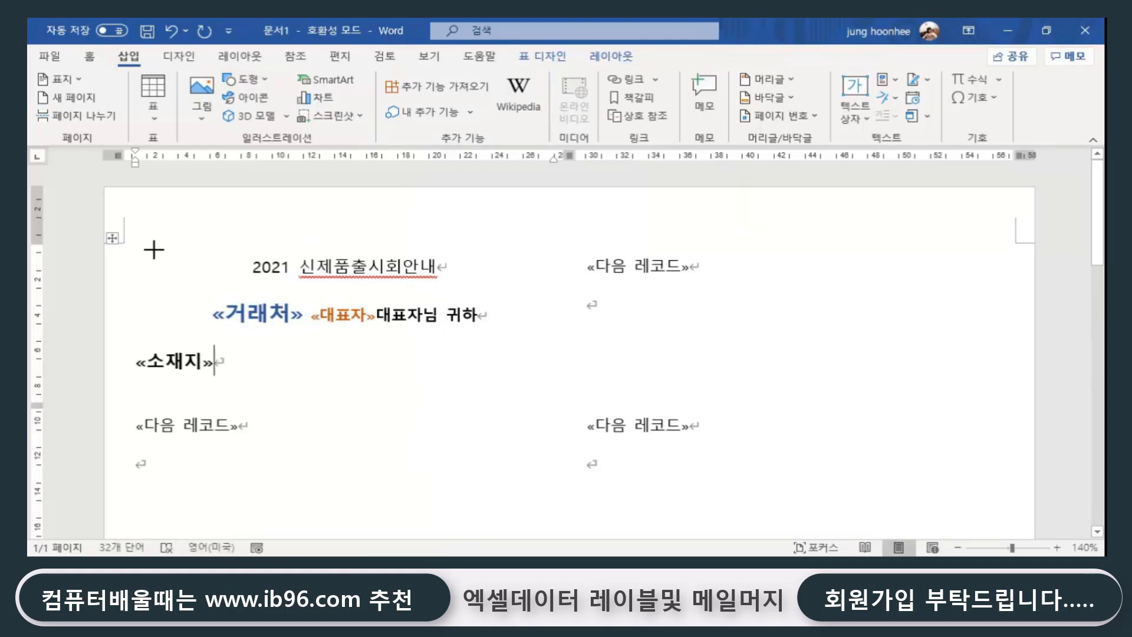
mouse_move(134, 246)
mouse_down()
mouse_move(365, 254)
mouse_move(504, 380)
mouse_move(519, 380)
mouse_up()
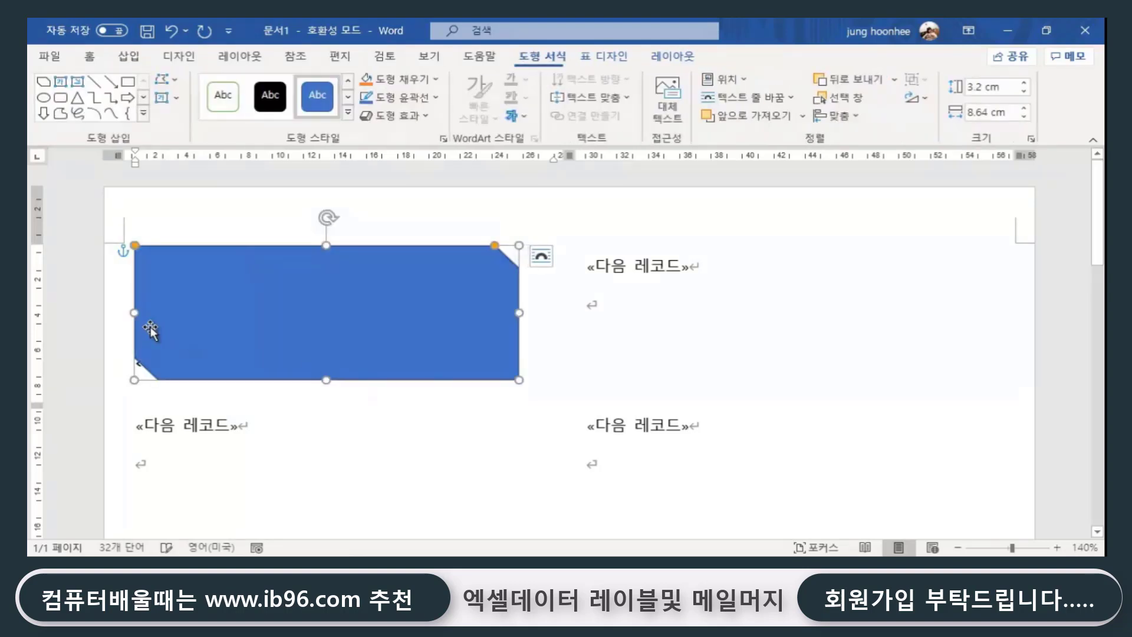
drag(130, 311, 124, 311)
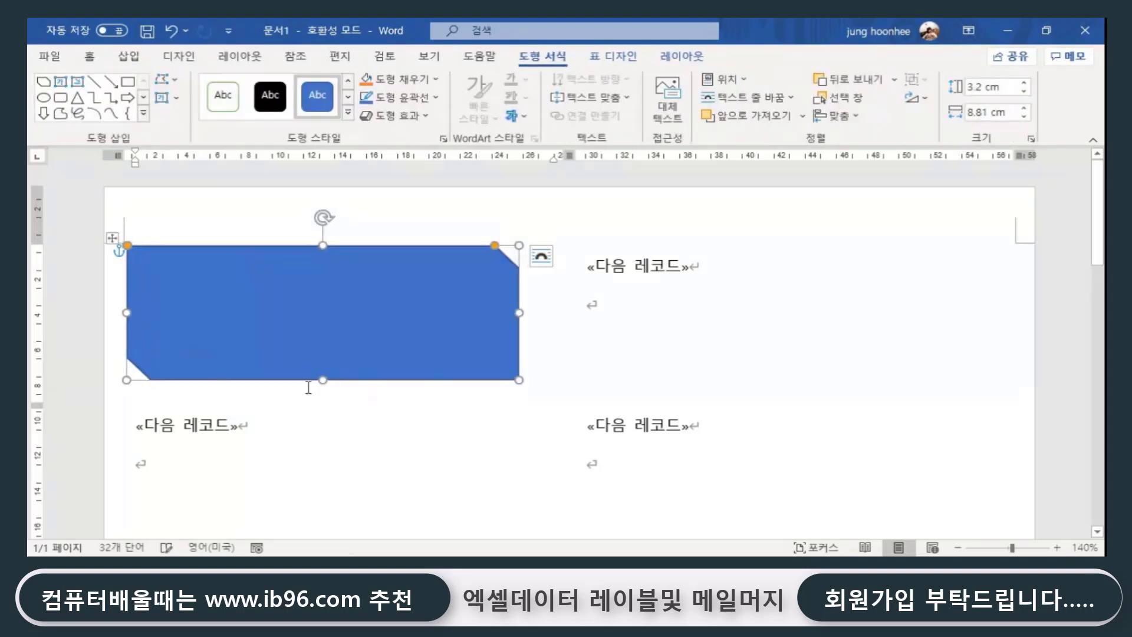
drag(323, 380, 322, 385)
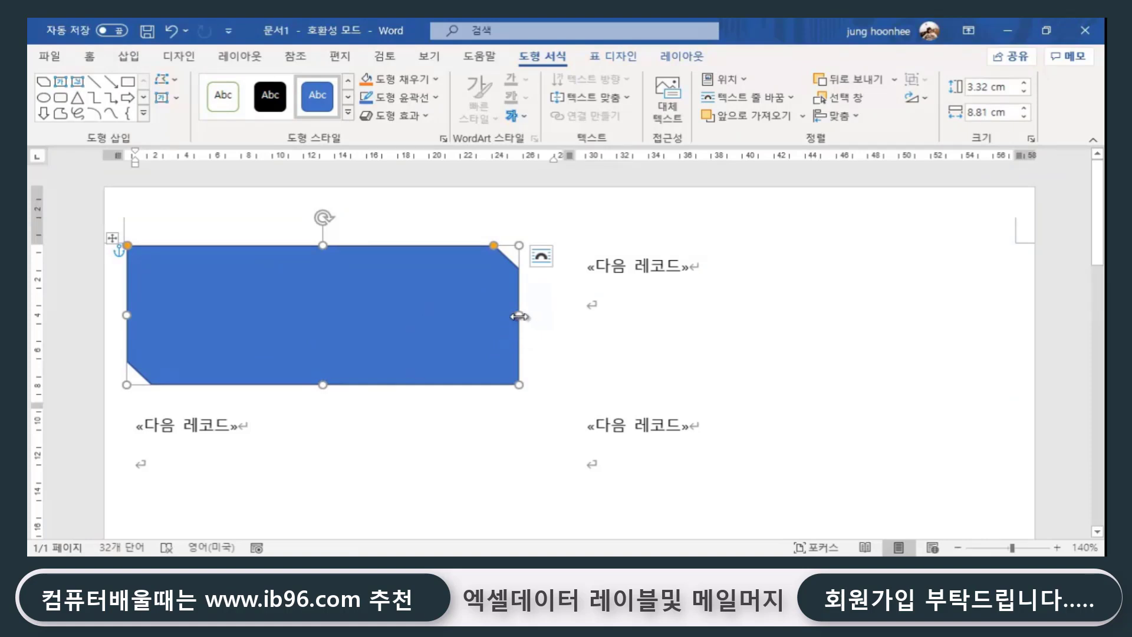
drag(520, 315, 527, 316)
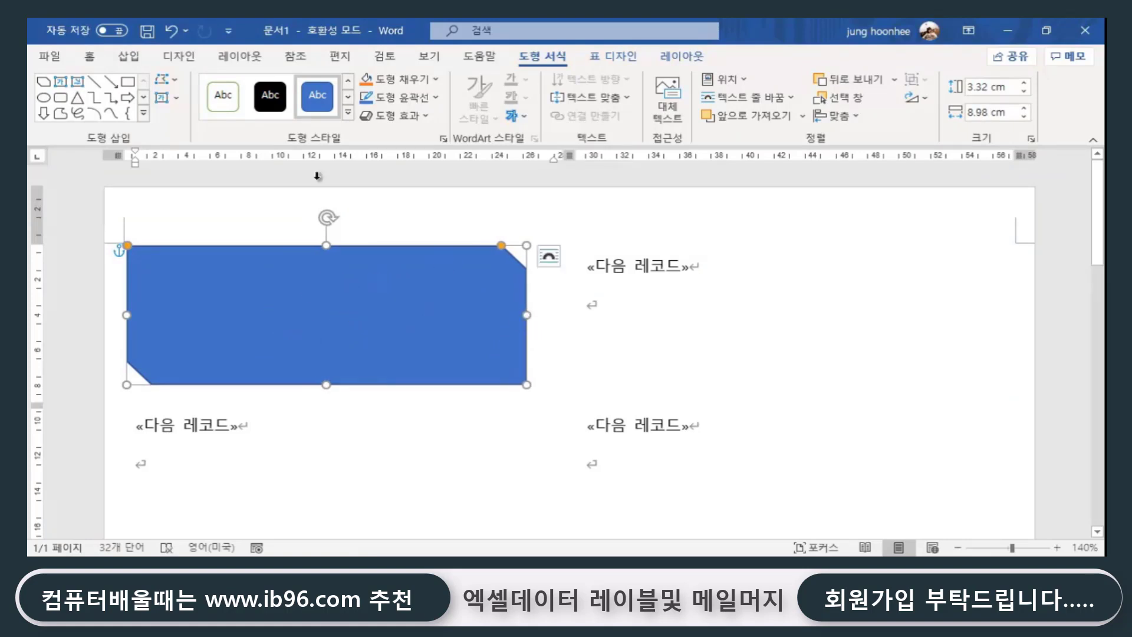
Give the shape No Fill and a plain straight outline.
click(436, 81)
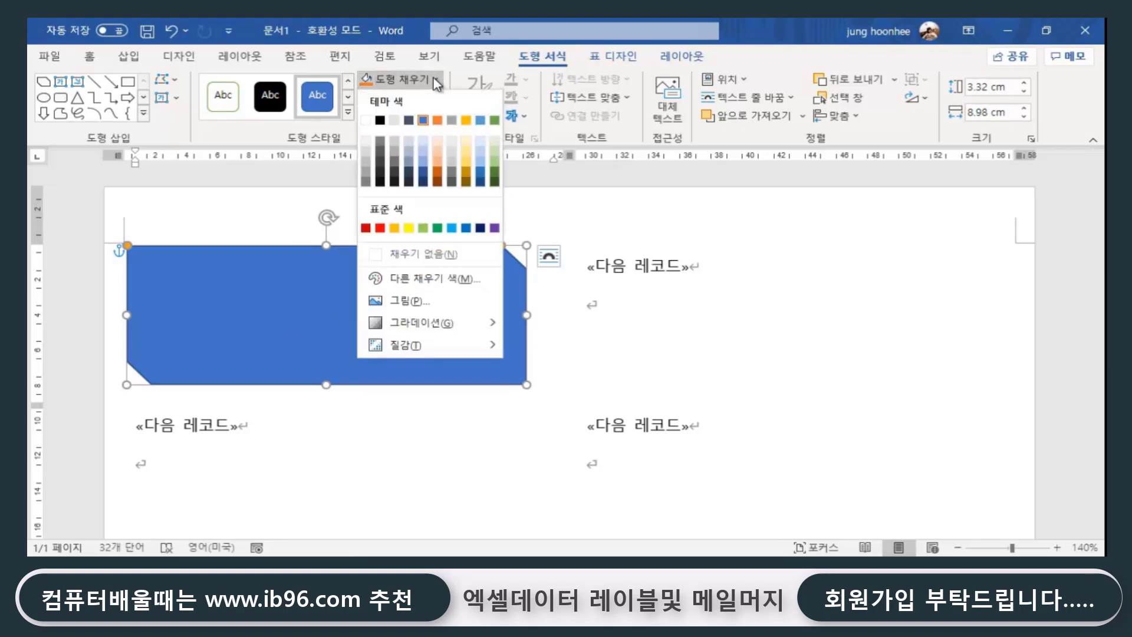
click(435, 255)
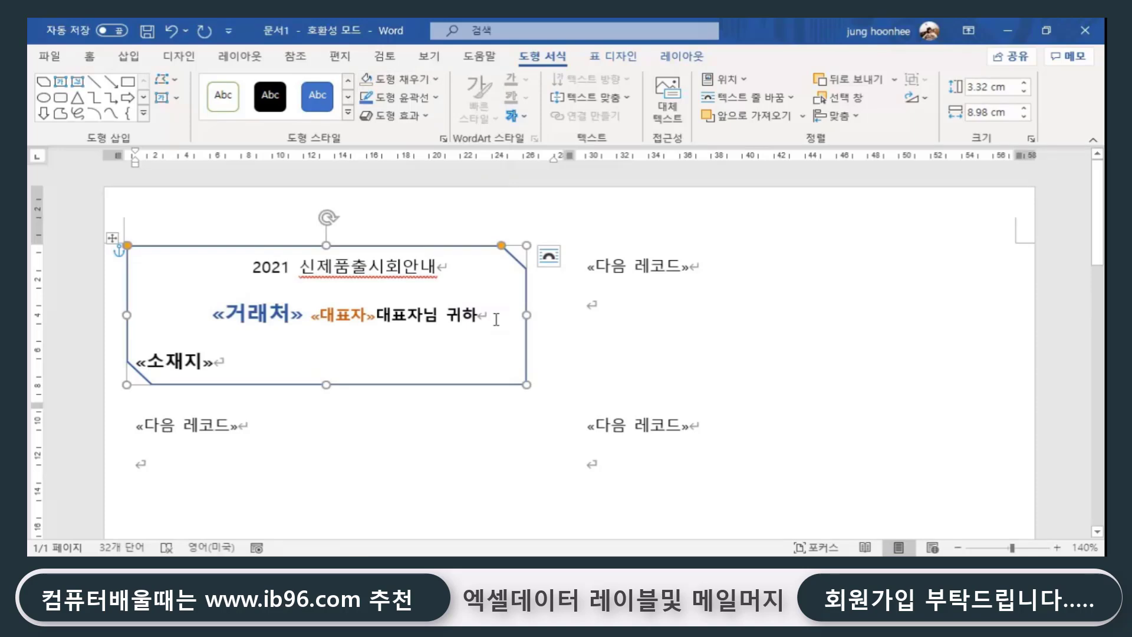
click(436, 99)
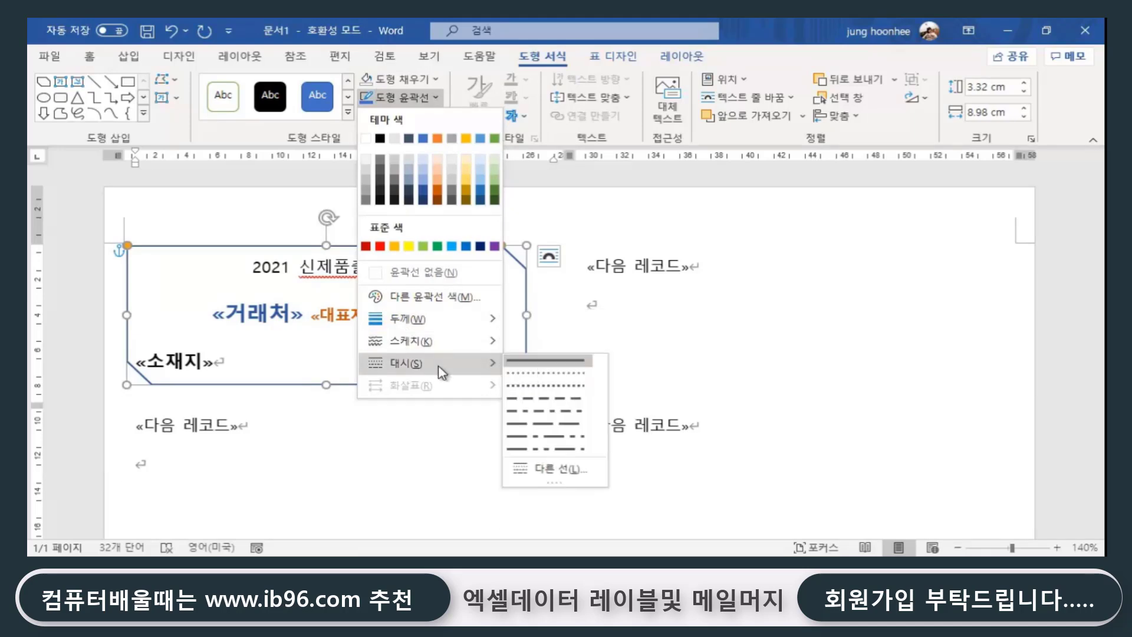
mouse_move(425, 340)
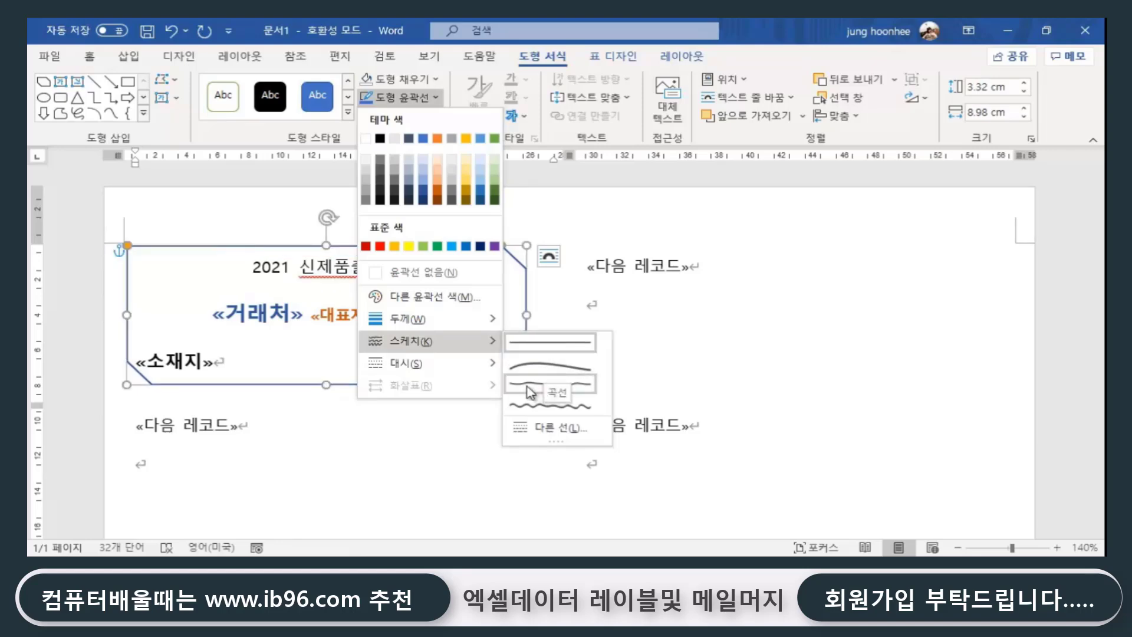
click(554, 345)
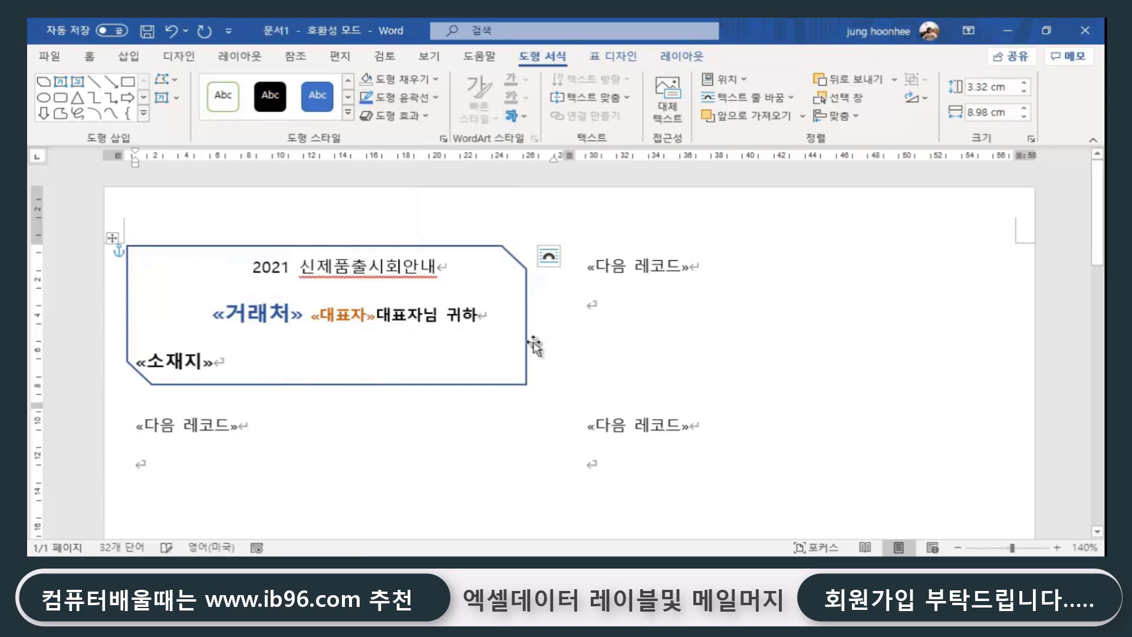
Set the shape's outline weight to 1½ pt.
click(392, 412)
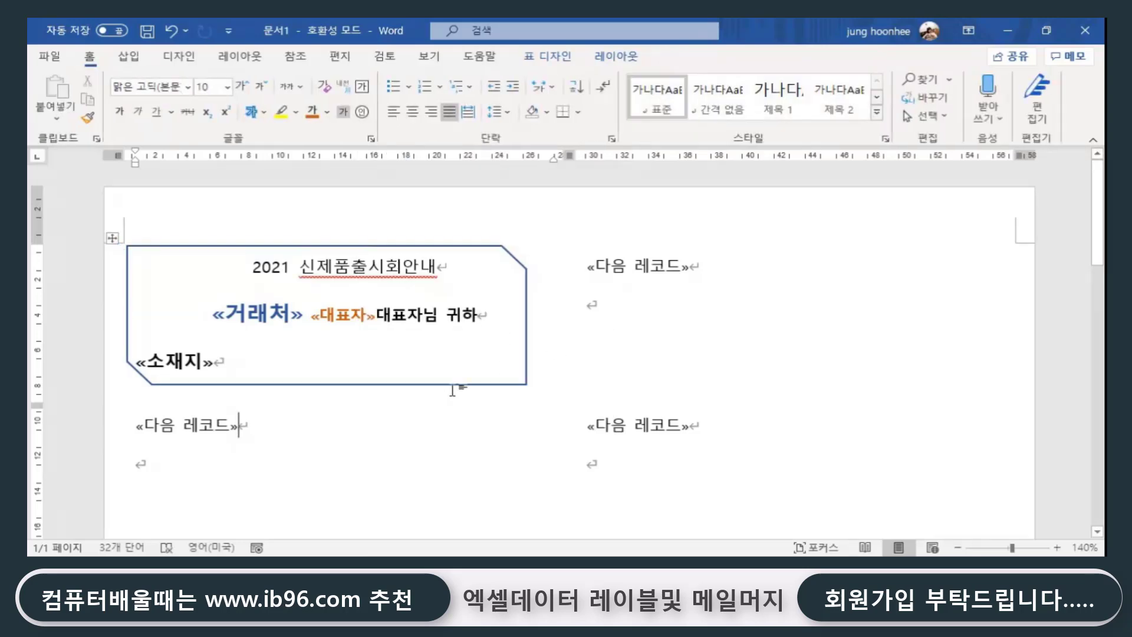
click(455, 384)
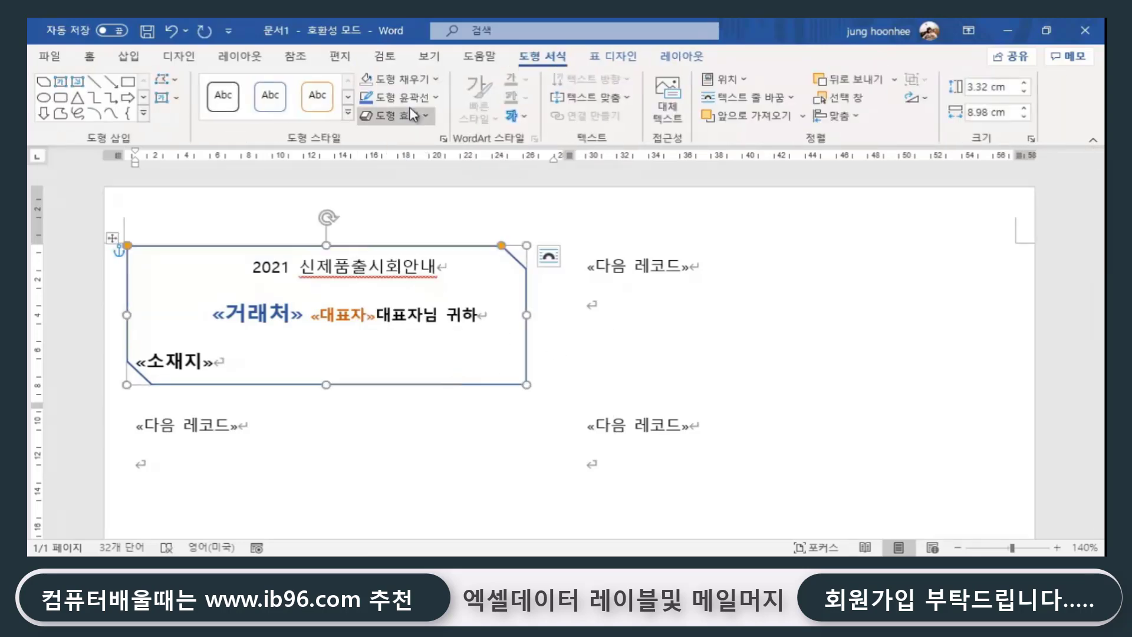
click(434, 97)
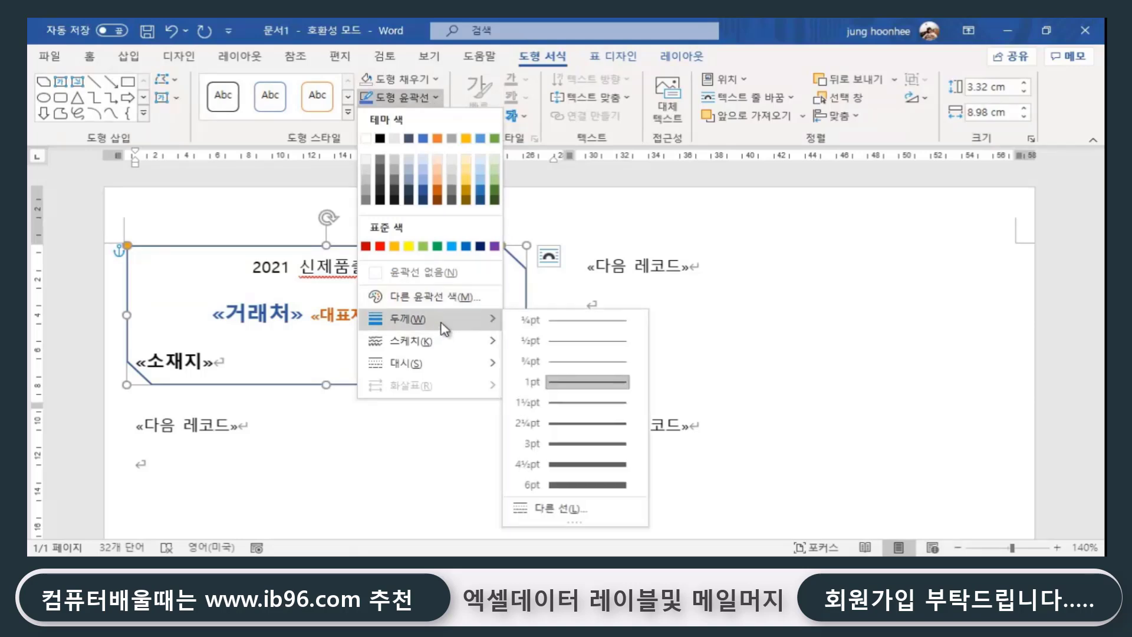
mouse_move(430, 318)
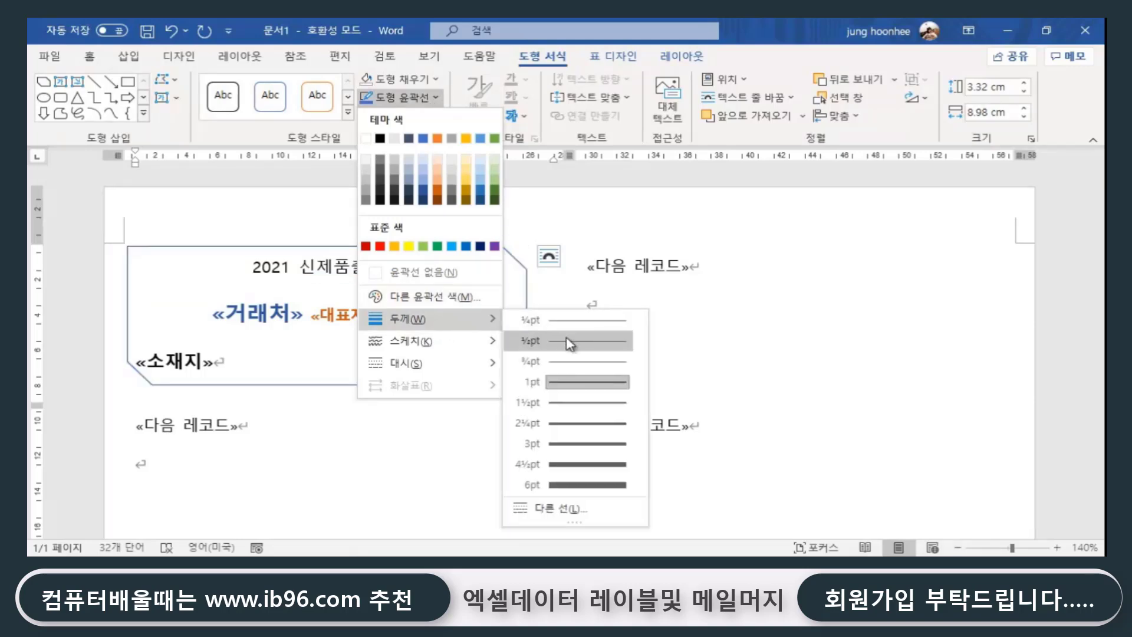
click(581, 405)
click(435, 422)
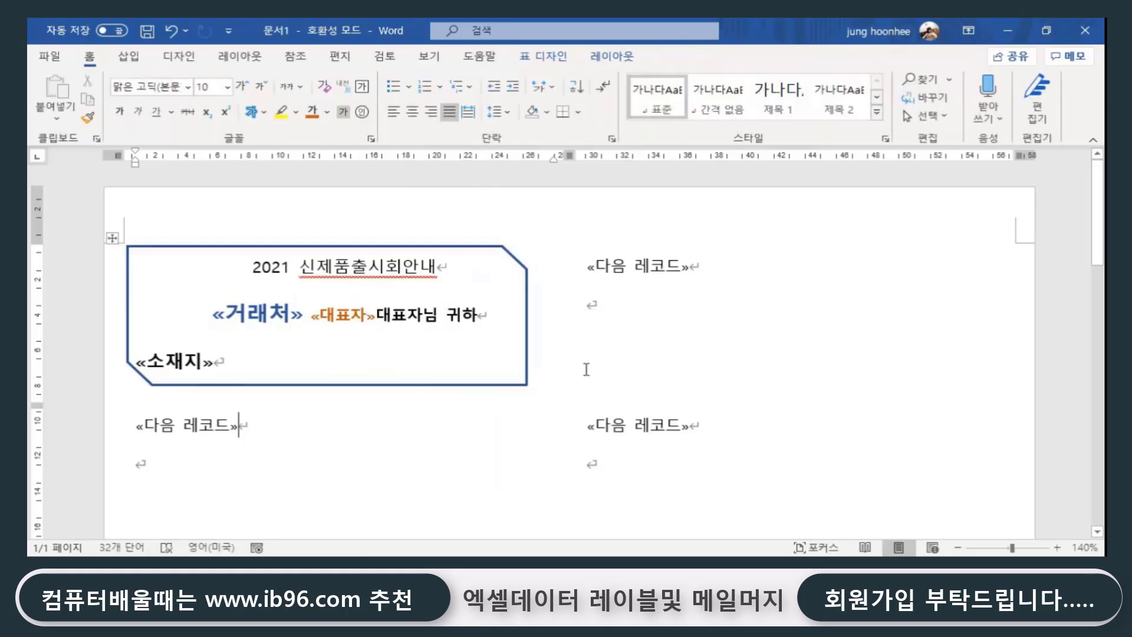
click(486, 336)
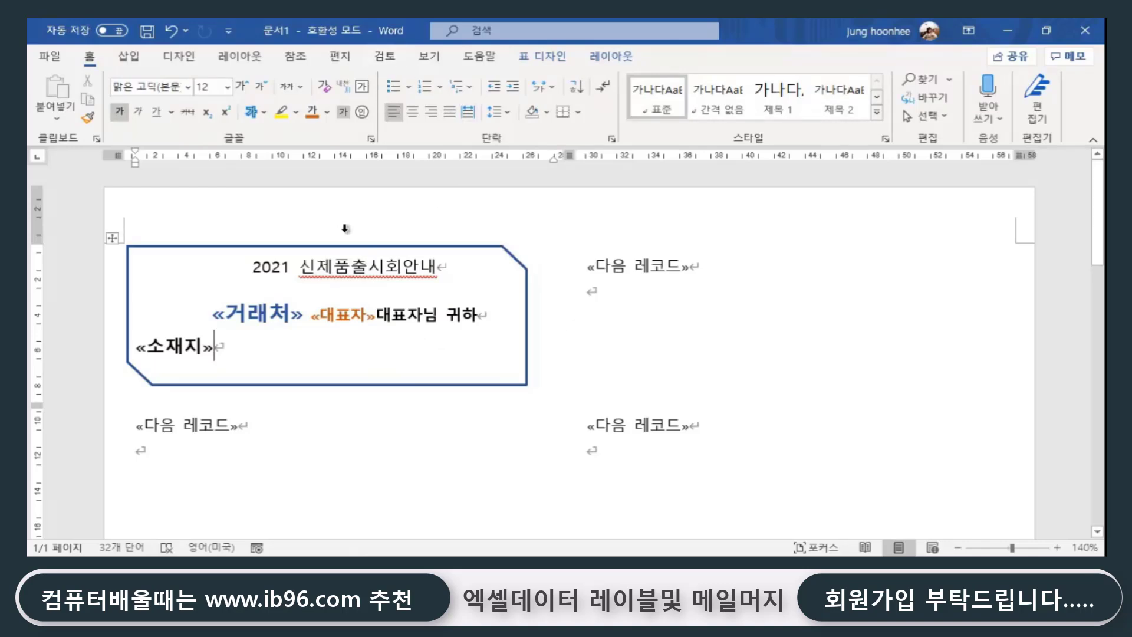
Switch to the Mailings tab to show the mail-merge commands.
click(340, 57)
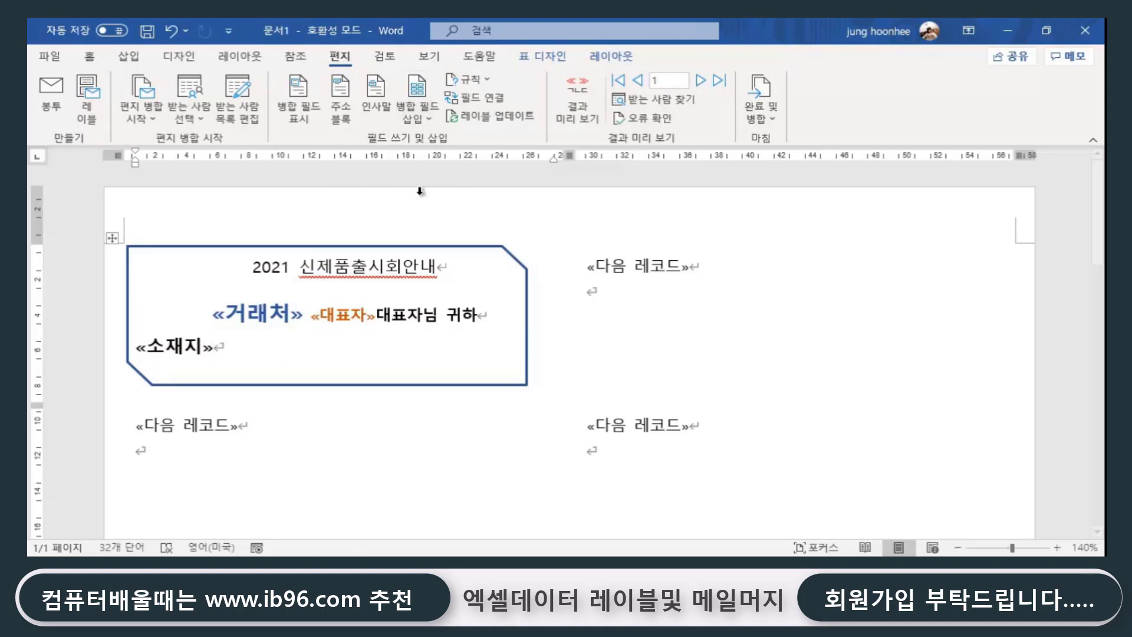
Run Update Labels so every label copies the framed layout, then scroll to check.
click(503, 116)
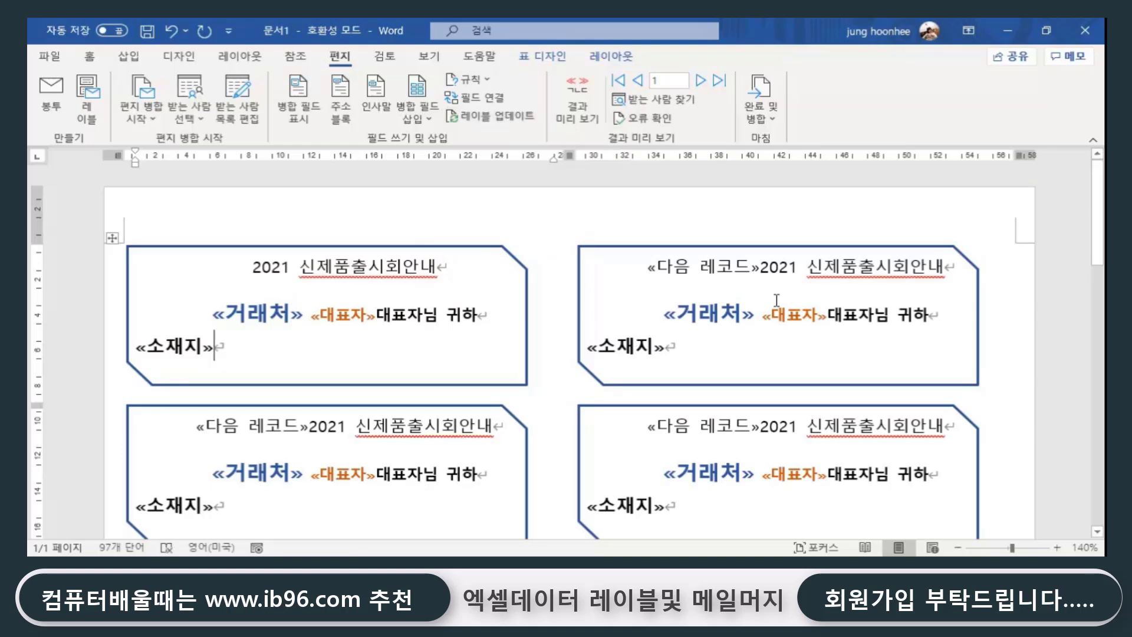
scroll(777, 300, down, 2)
scroll(772, 302, down, 2)
scroll(765, 305, down, 2)
scroll(731, 327, down, 2)
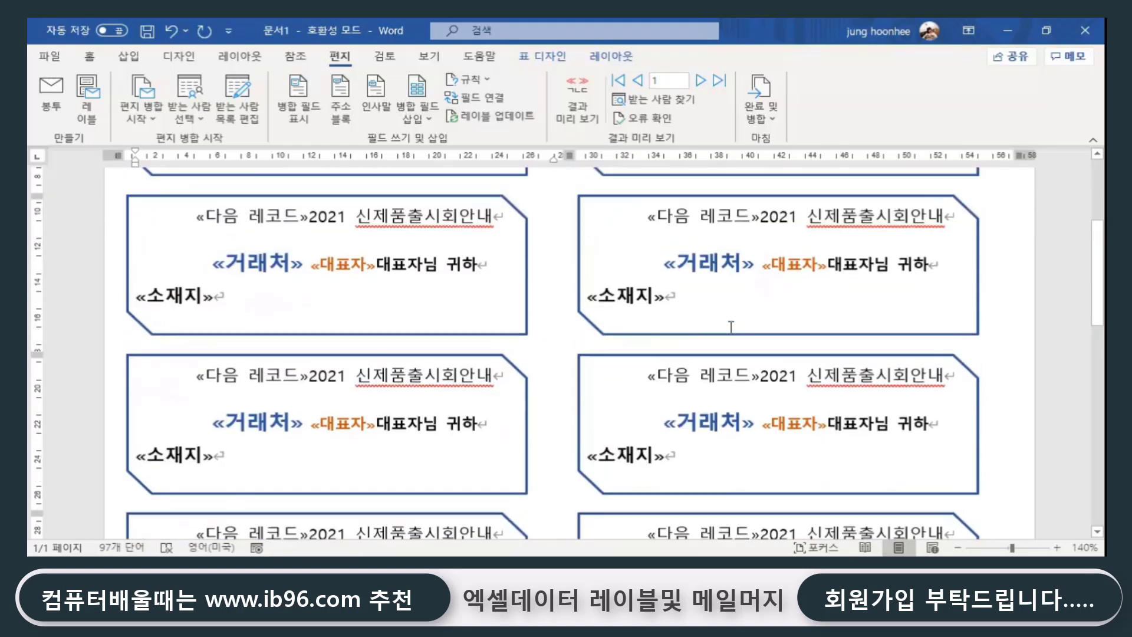
scroll(551, 329, up, 3)
scroll(590, 283, up, 2)
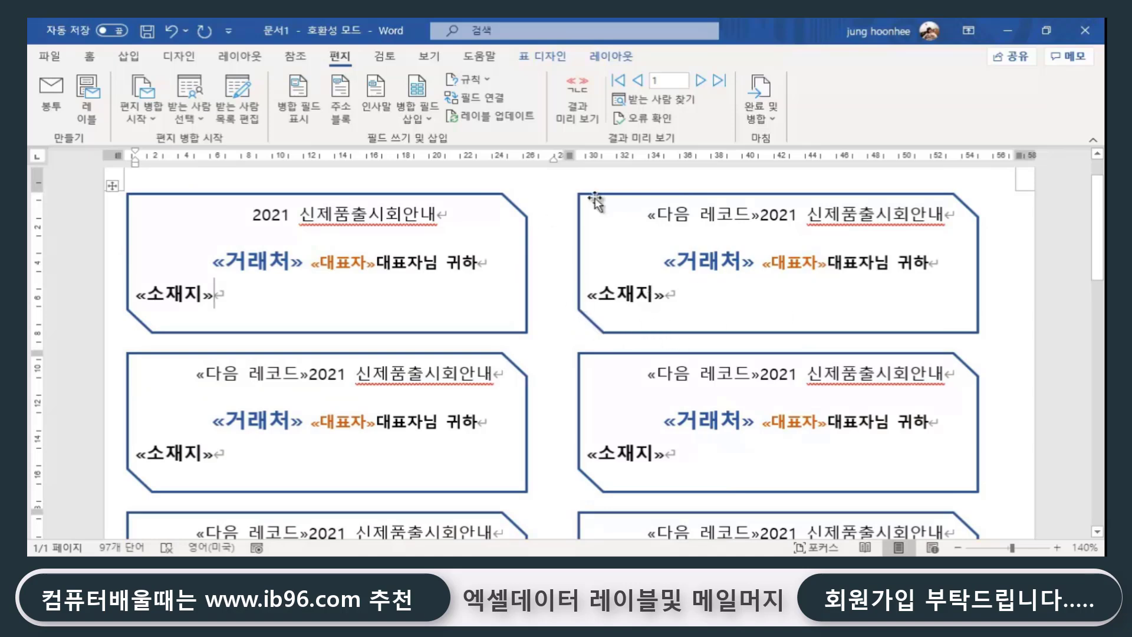
Preview merged results, compare with the 거래처 Excel workbook, and scroll through the labels.
click(574, 113)
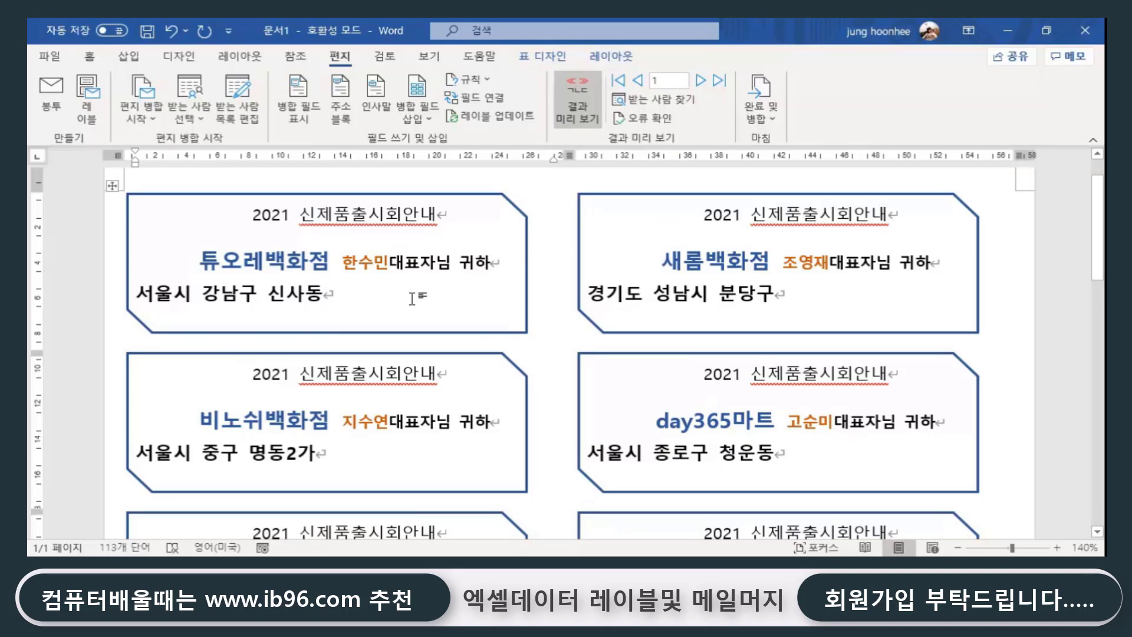
key(alt+Tab)
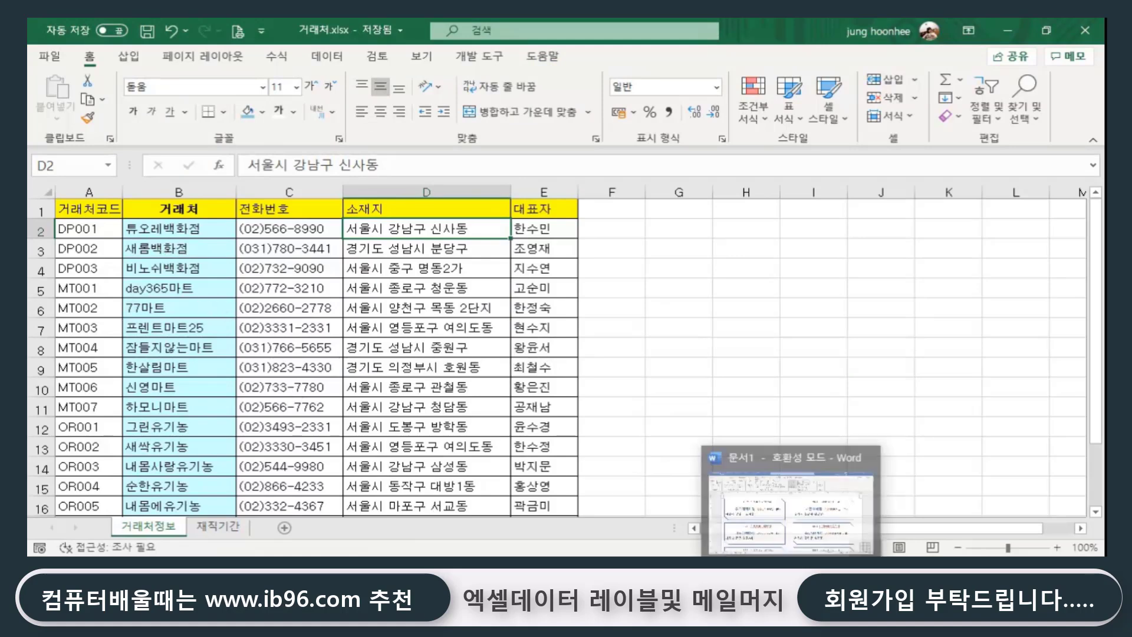
click(793, 538)
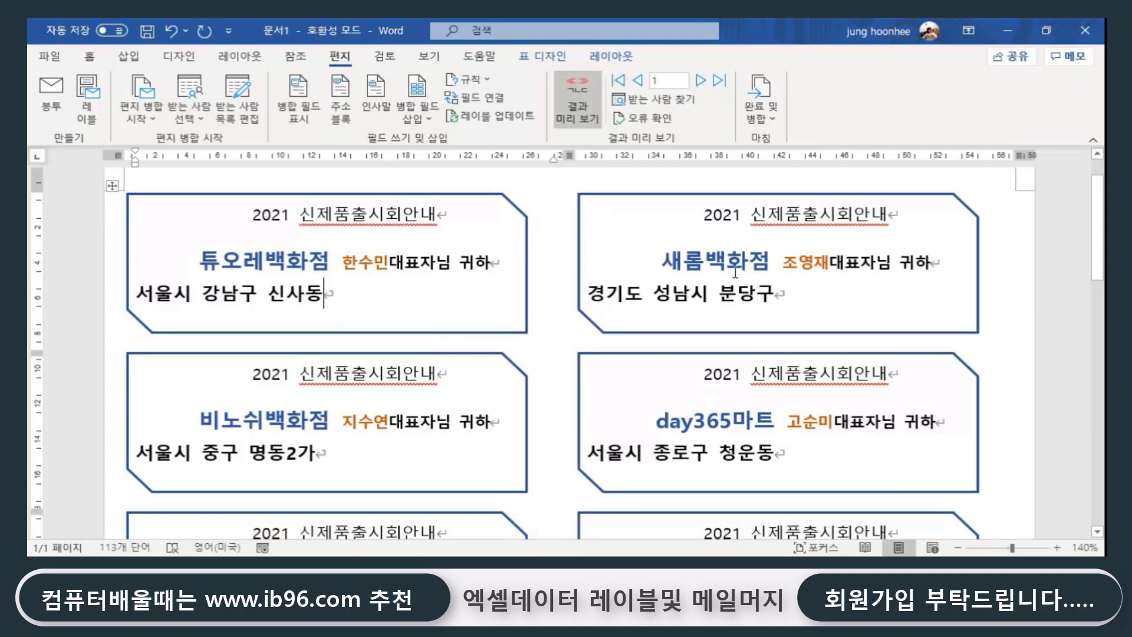
scroll(761, 377, down, 2)
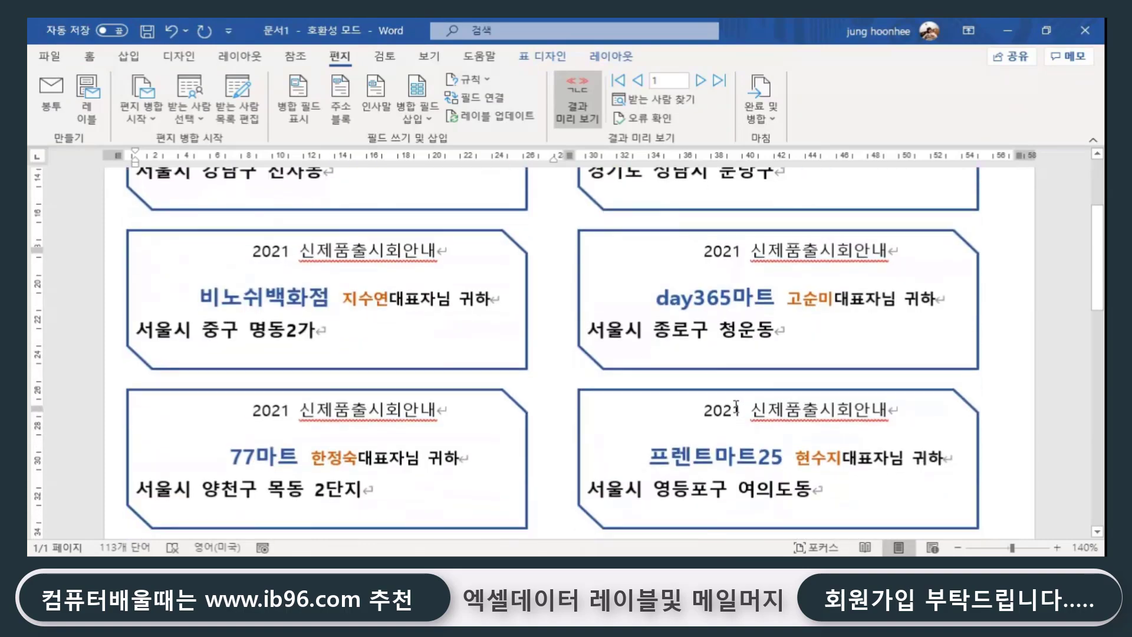
scroll(761, 377, down, 5)
scroll(749, 389, down, 3)
scroll(734, 407, down, 5)
scroll(733, 407, down, 1)
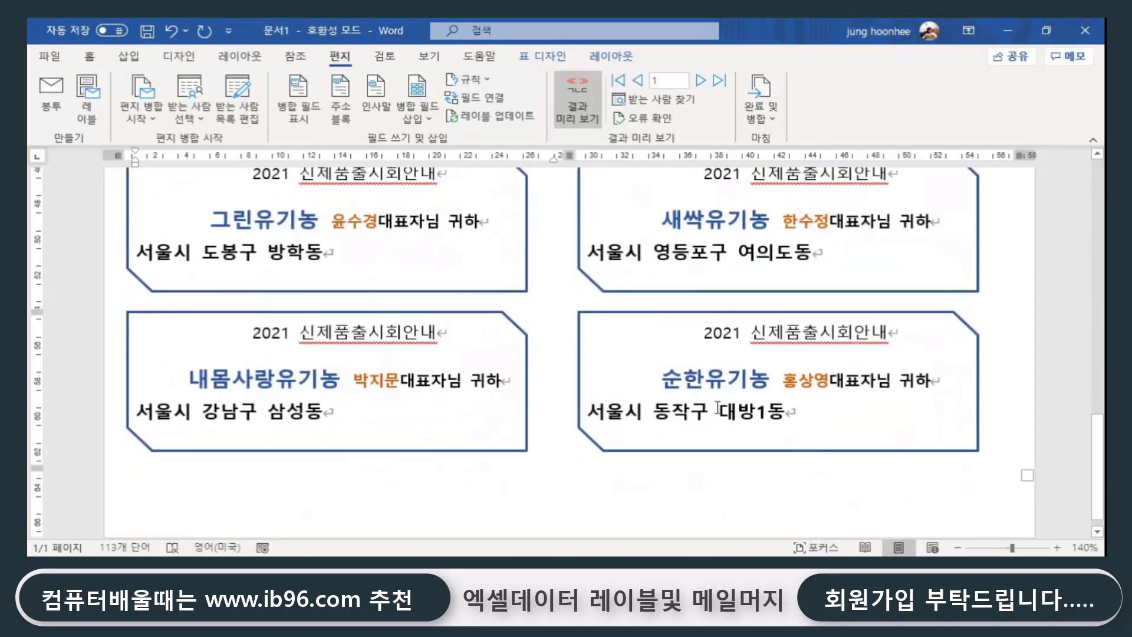
scroll(725, 408, up, 4)
scroll(708, 409, up, 2)
scroll(689, 412, up, 5)
scroll(689, 411, up, 2)
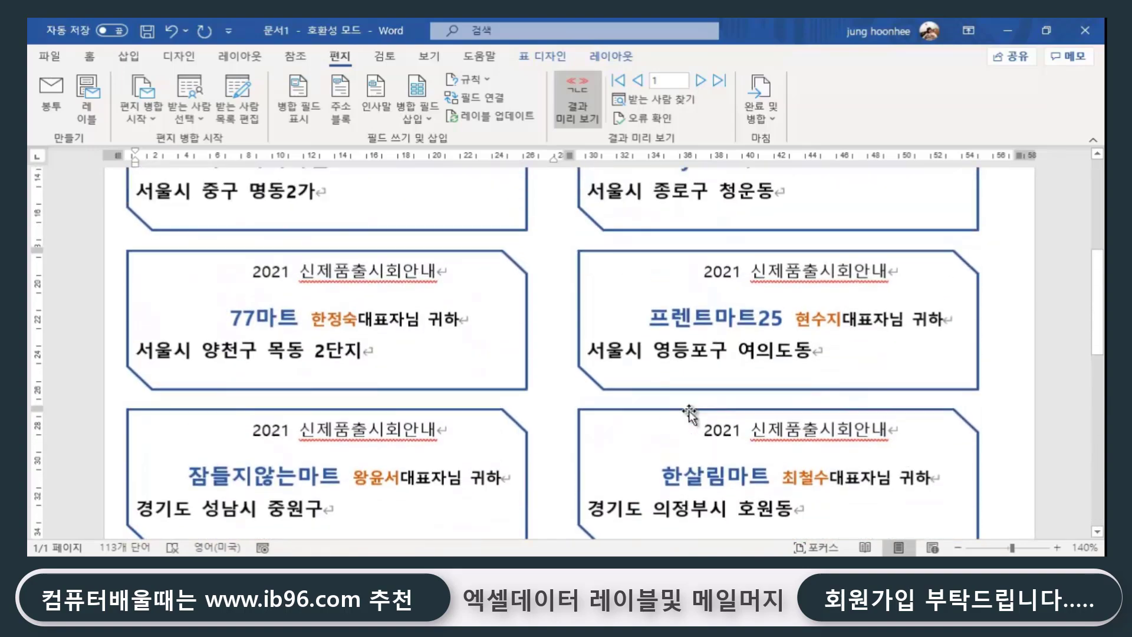
scroll(689, 411, up, 2)
Print the page of merged labels, then return to the File backstage Home screen.
click(50, 56)
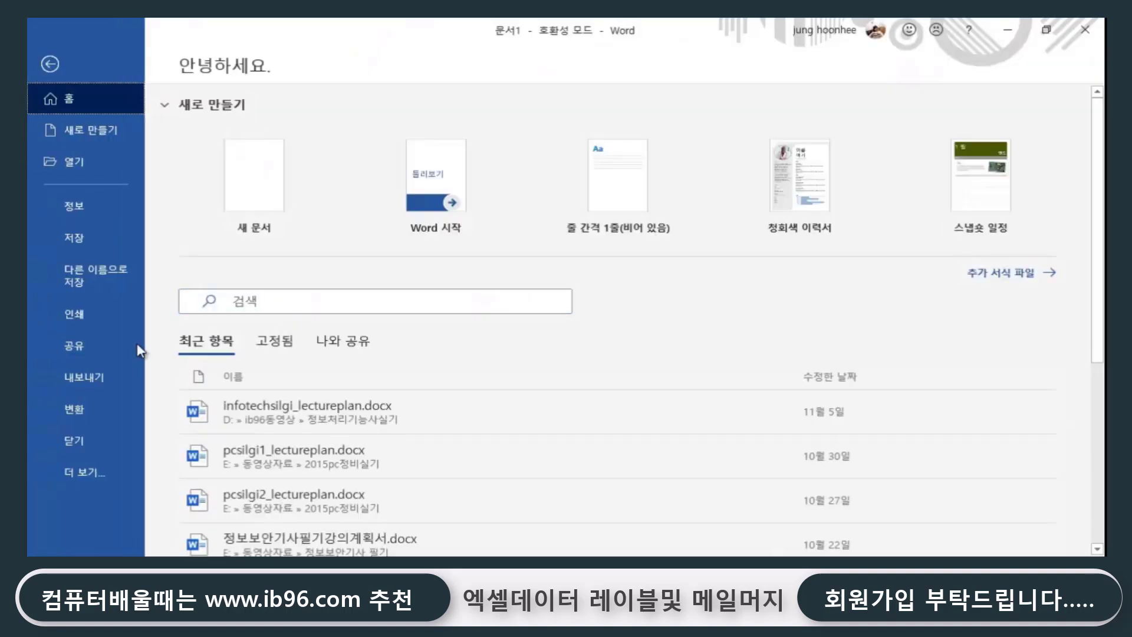
click(89, 312)
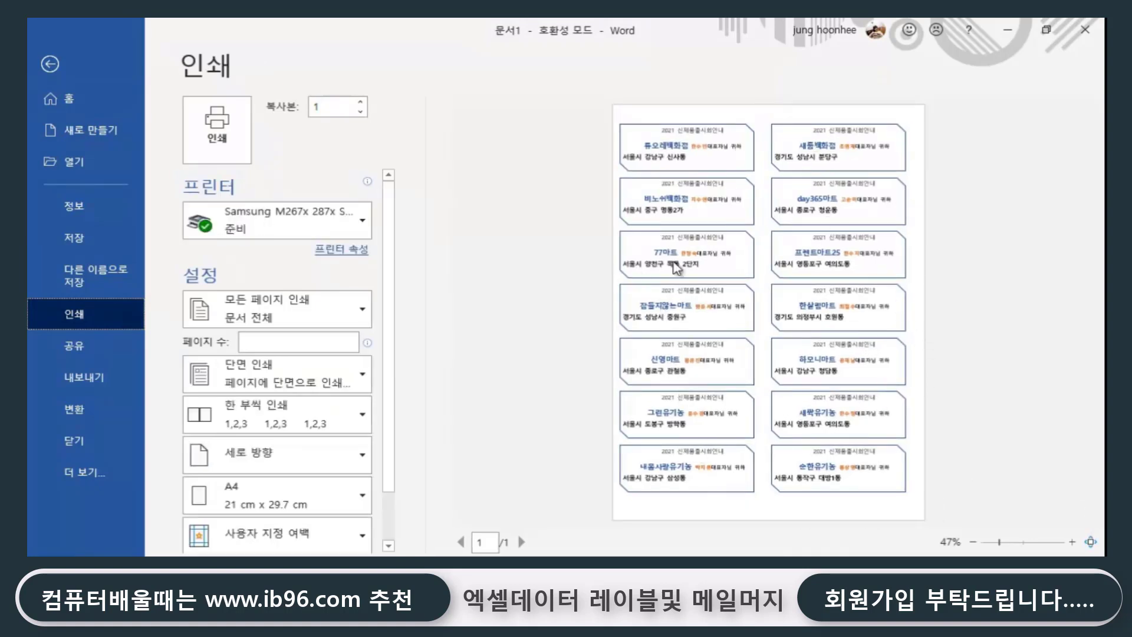
click(55, 65)
scroll(388, 391, up, 3)
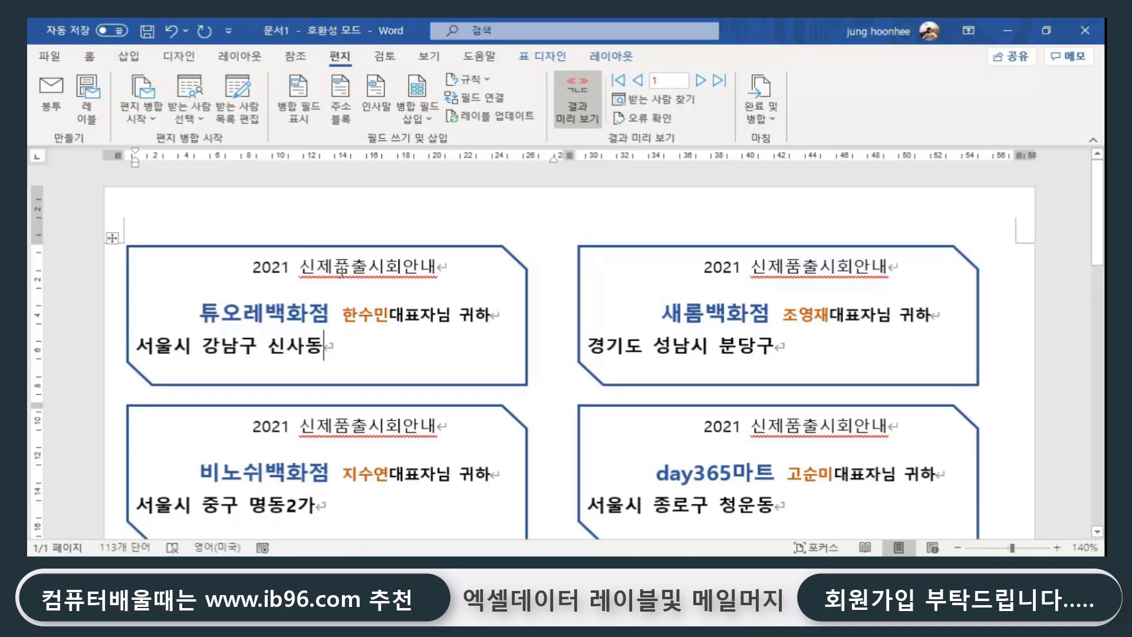
click(50, 57)
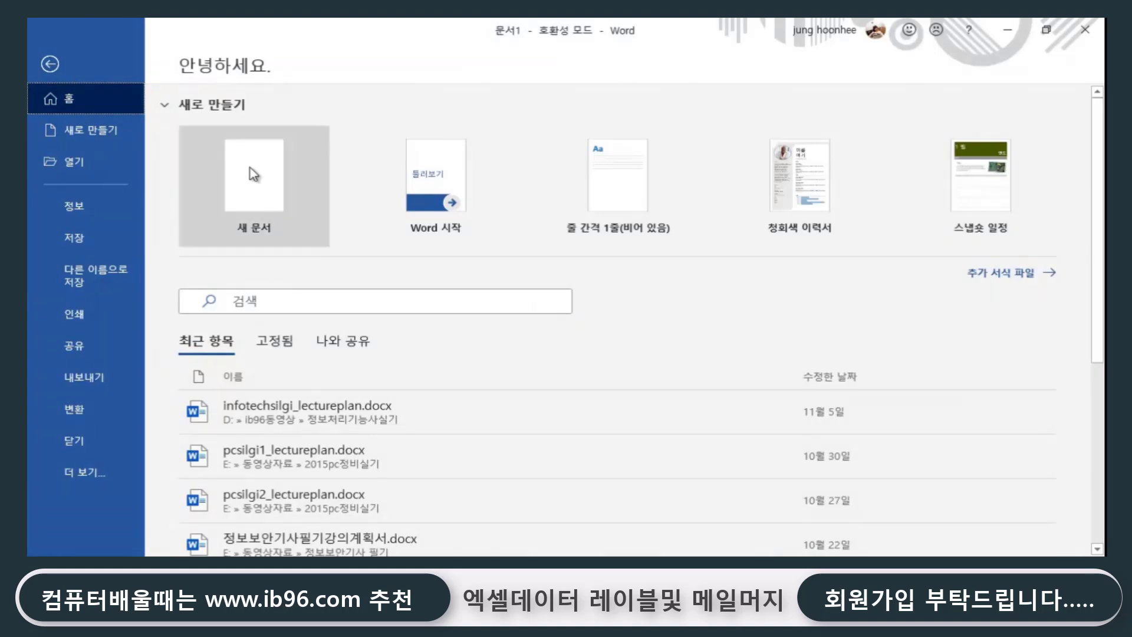
Start a blank document titled 재직증명서.
click(262, 172)
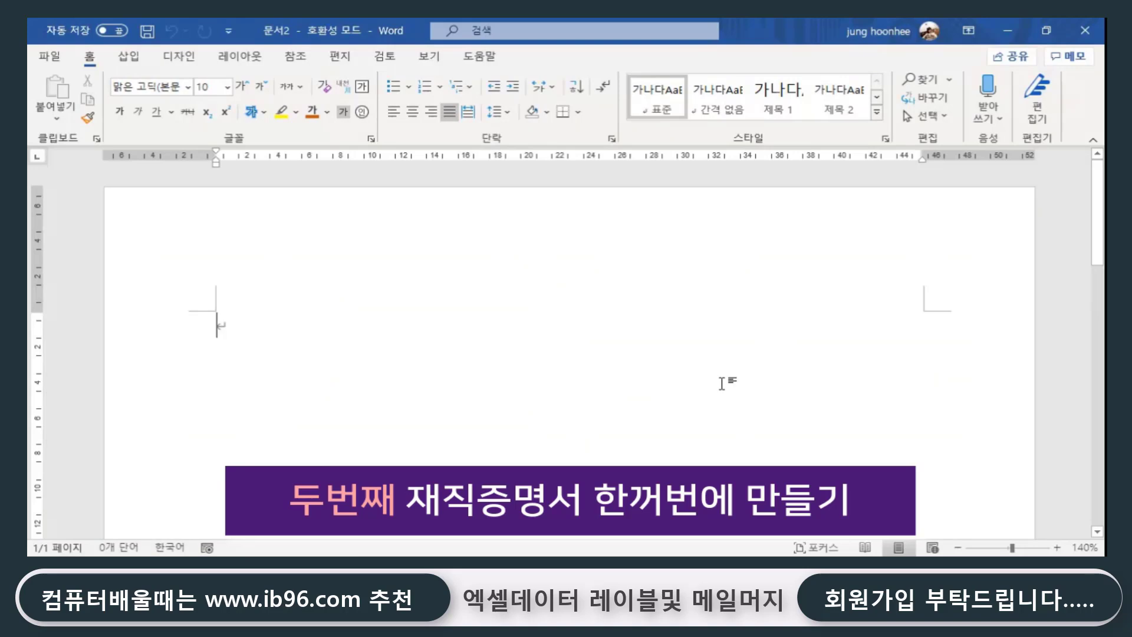
text(재)
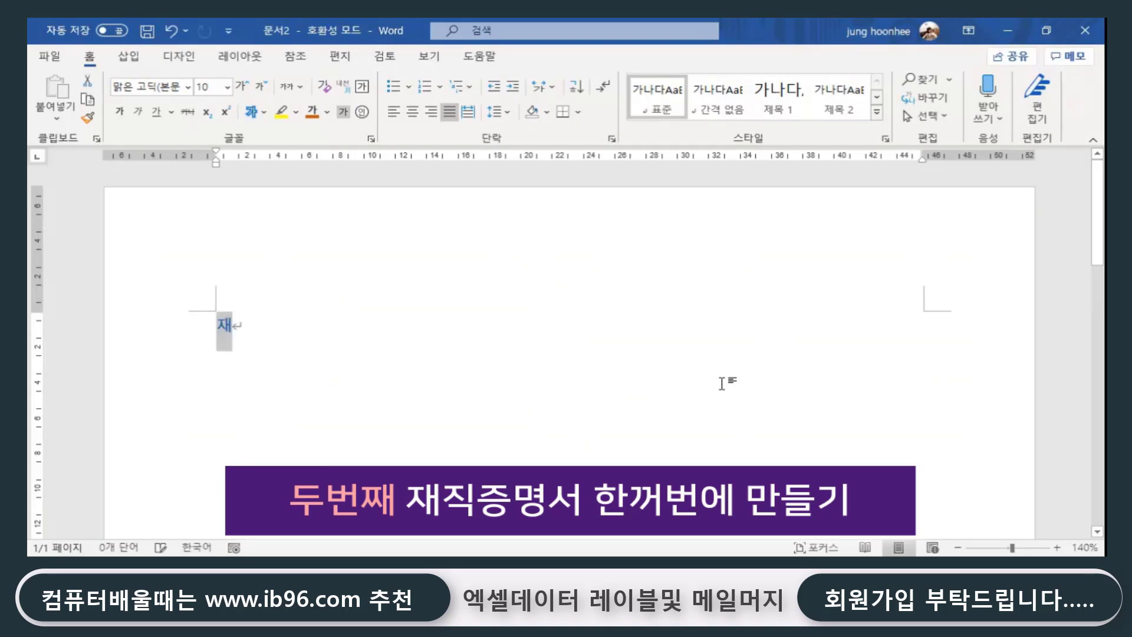
text(직즈염)
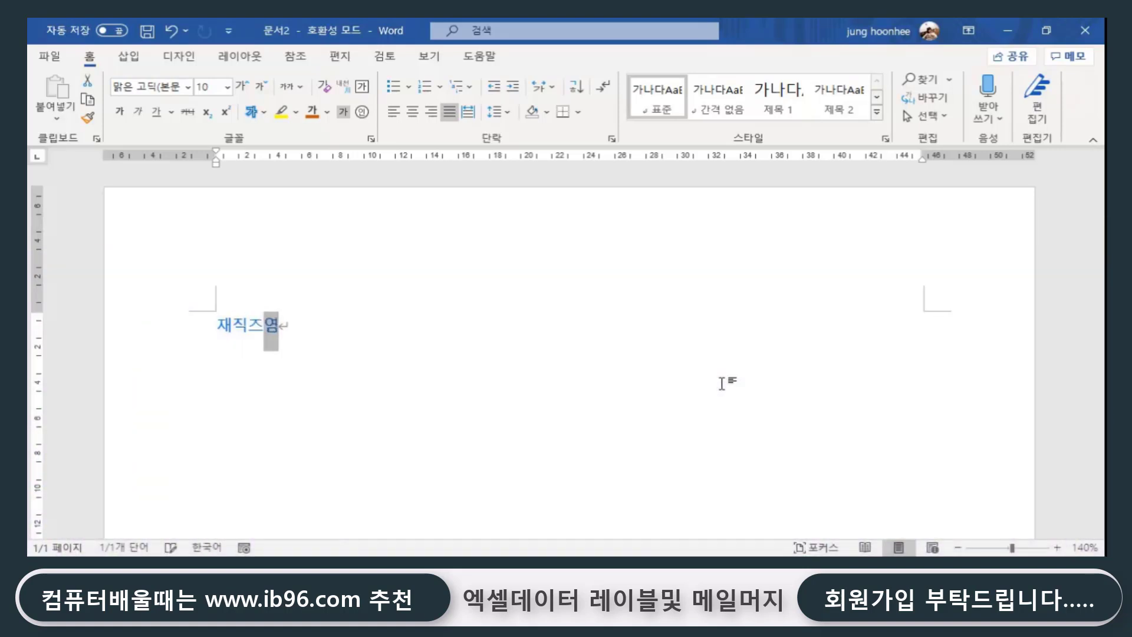
text(원)
key(BackSpace)
key(BackSpace)
key(BackSpace)
text(증)
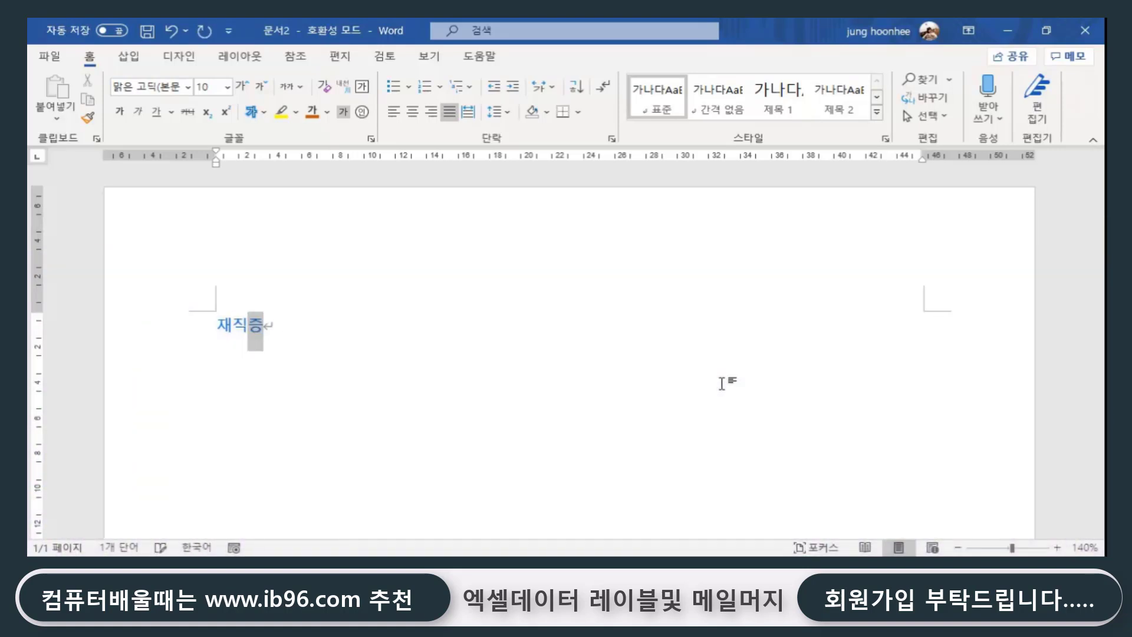
text(명서)
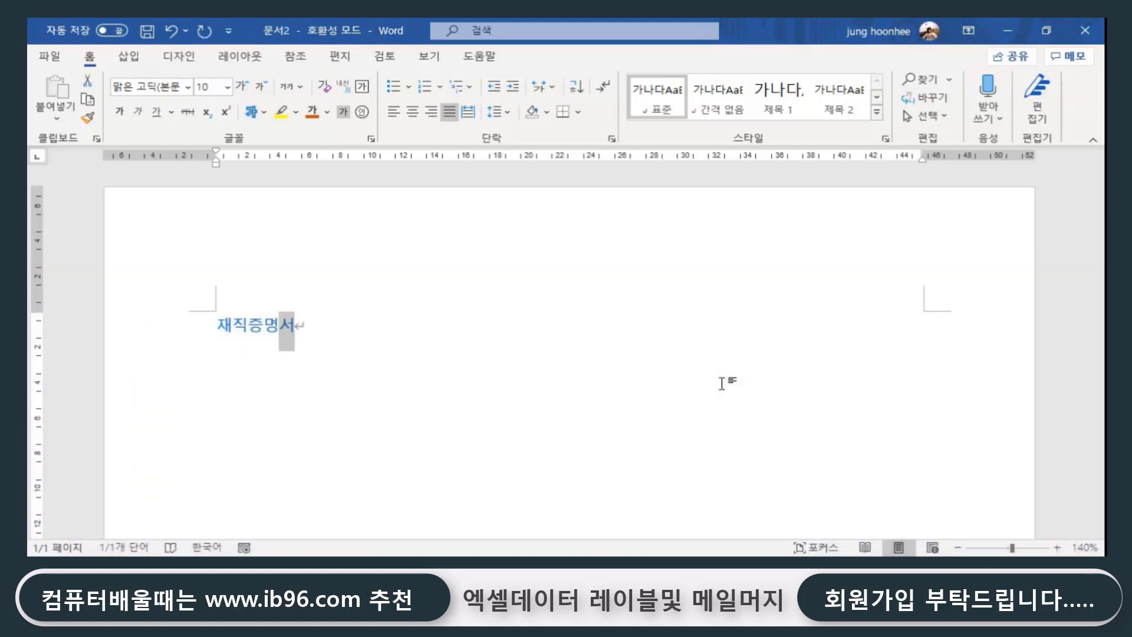
key(Return)
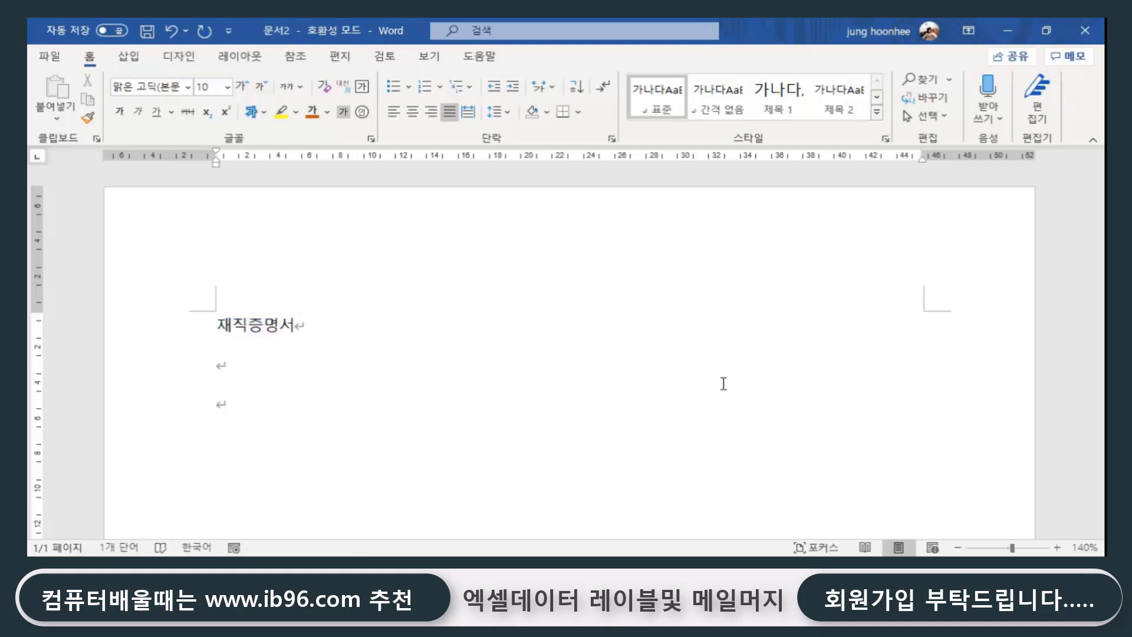
Add the field labels 성 명 :, 부 서 명 : and 재직기간: on separate lines.
text(성             )
text(명)
text( :)
key(Return)
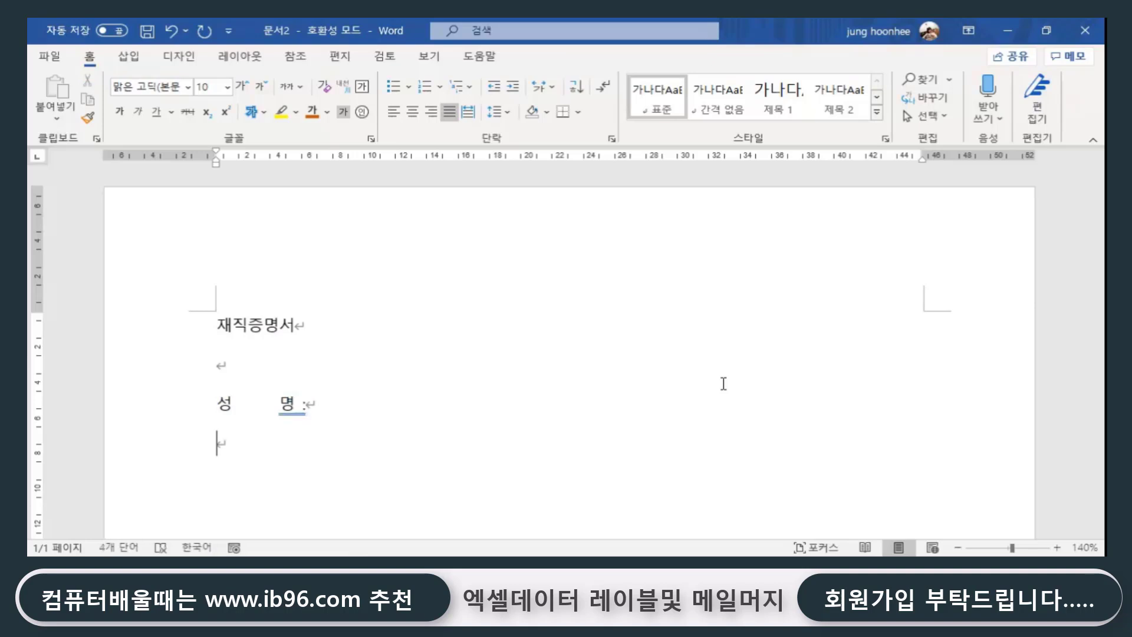
text(ㅂ)
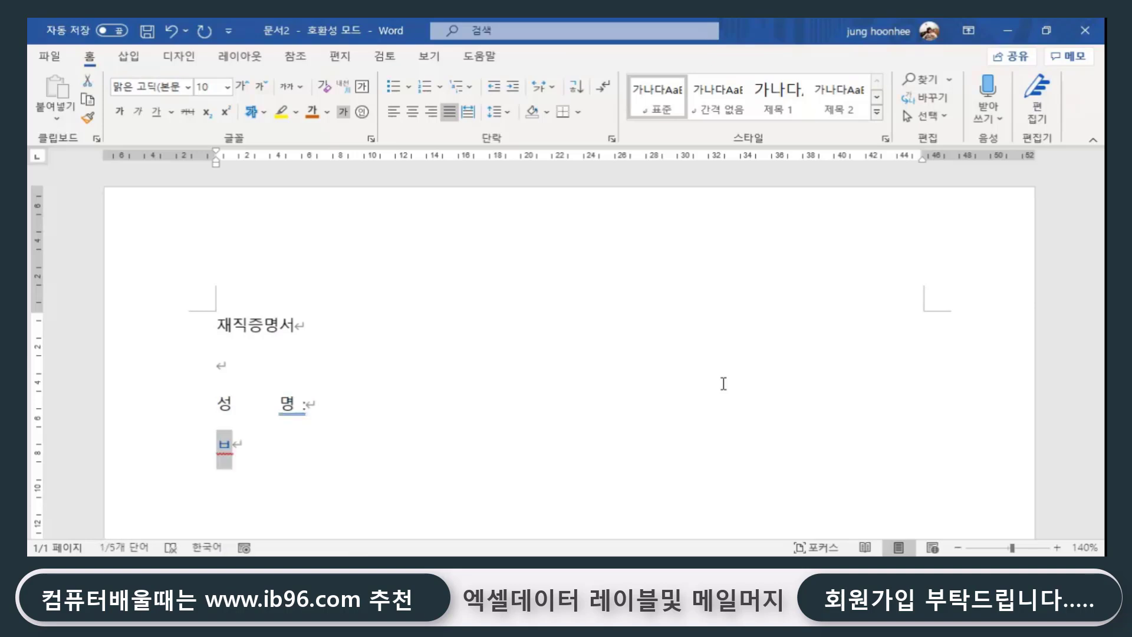
text(부 서 며)
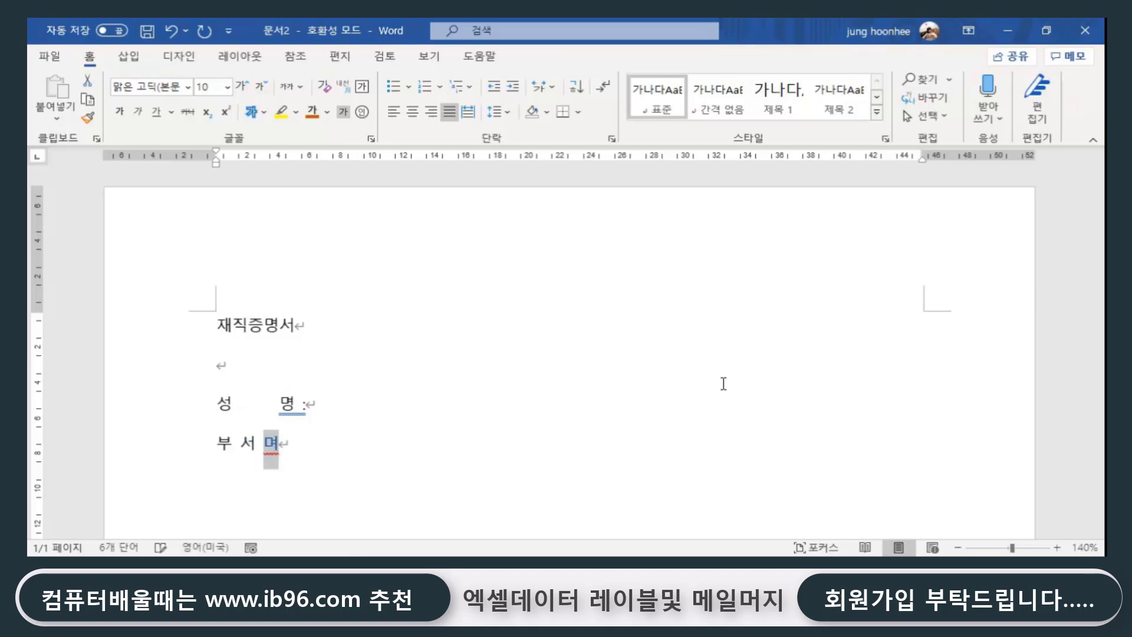
text(ㅇ)
key(Left)
key(Left)
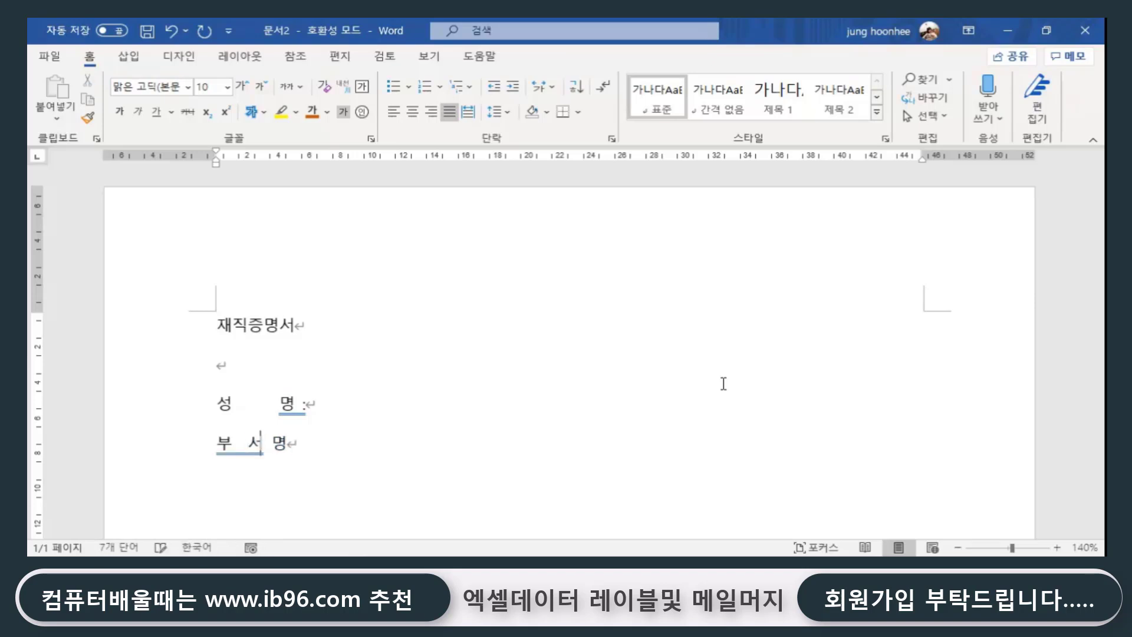
key(Right)
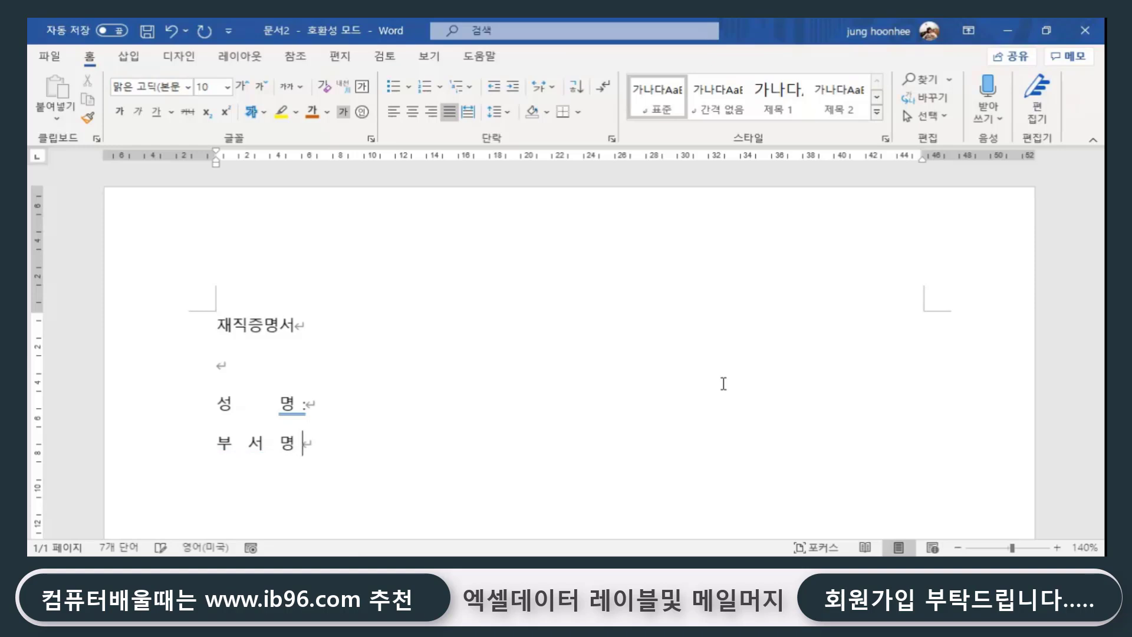
text(:)
key(Return)
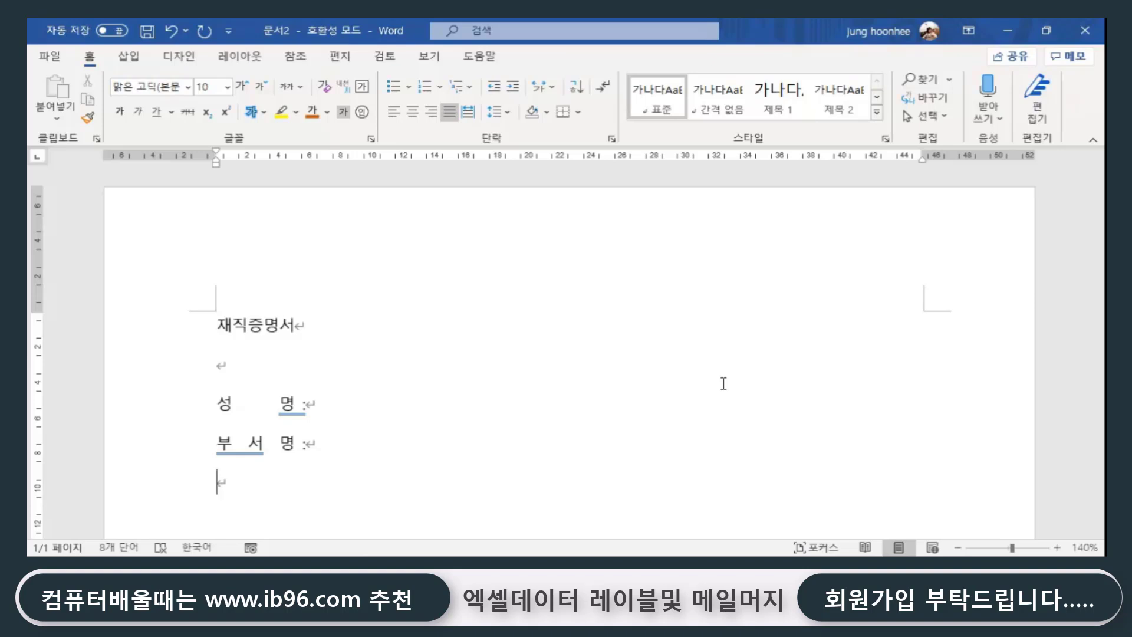
text(재)
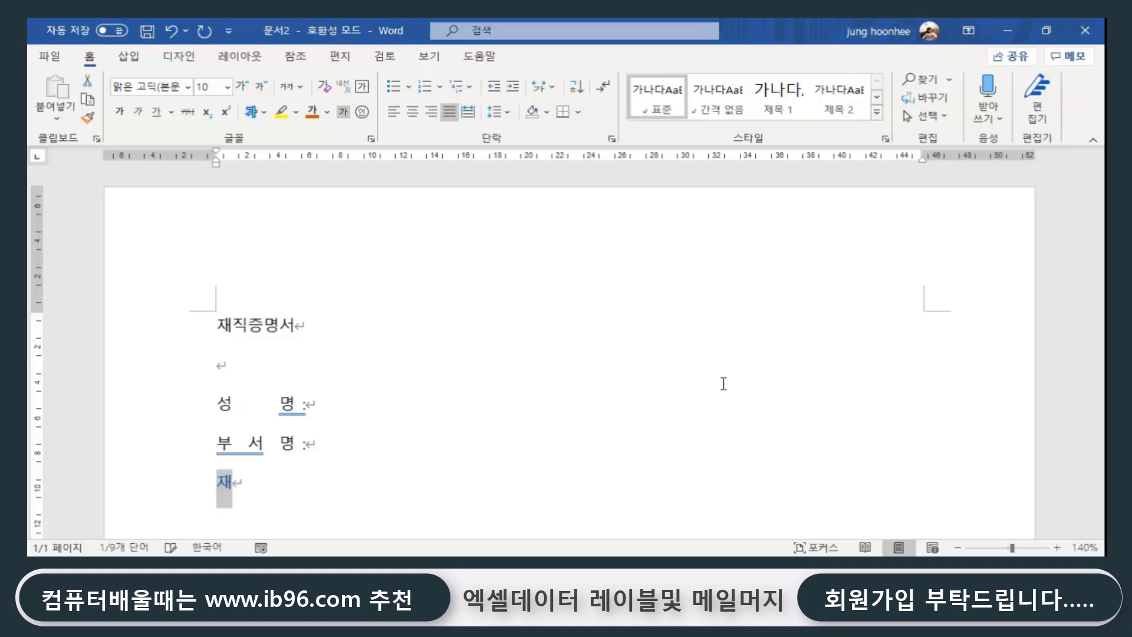
text( 직)
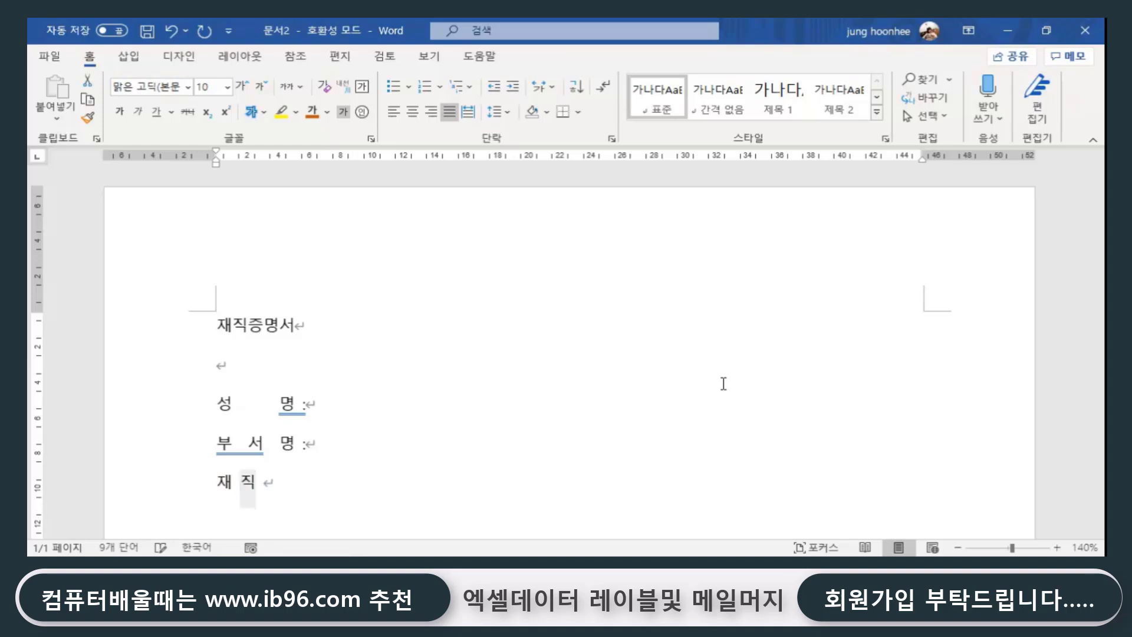
text( 기 가ㄴ)
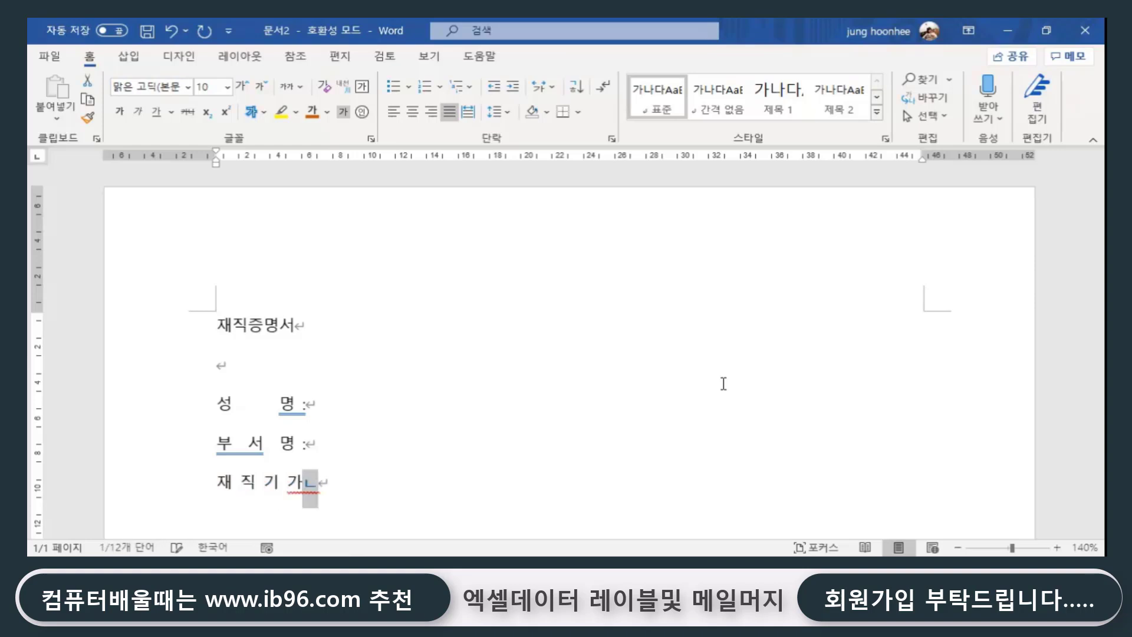
key(BackSpace)
key(BackSpace)
key(BackSpace)
key(BackSpace)
key(BackSpace)
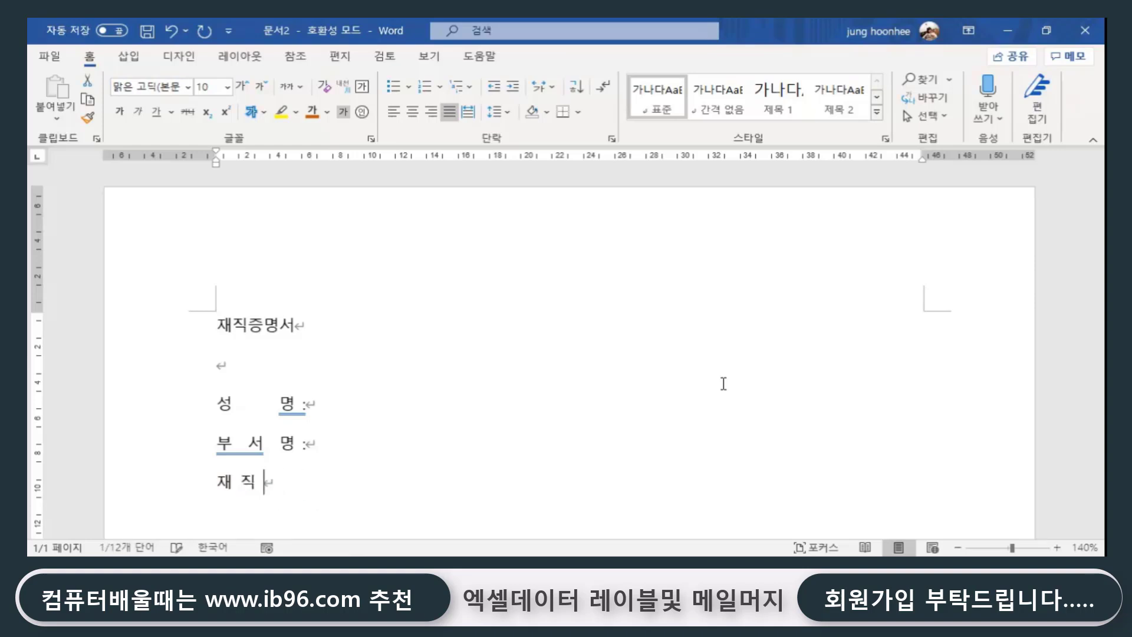
key(BackSpace)
key(BackSpace)
text(지ㄱ)
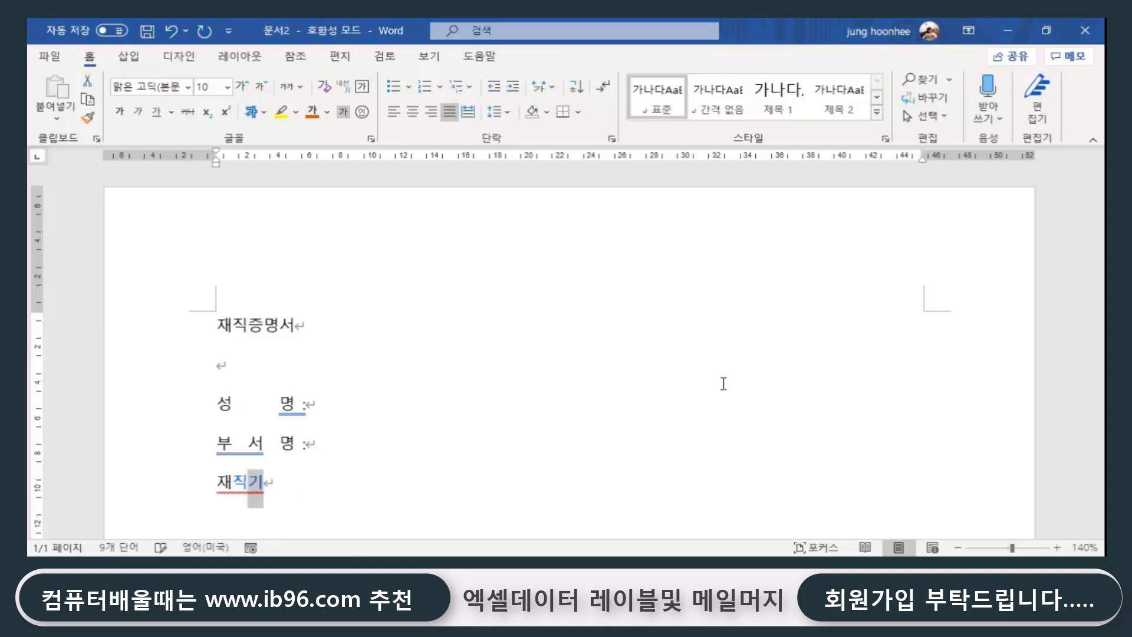
text(기가ㄴ)
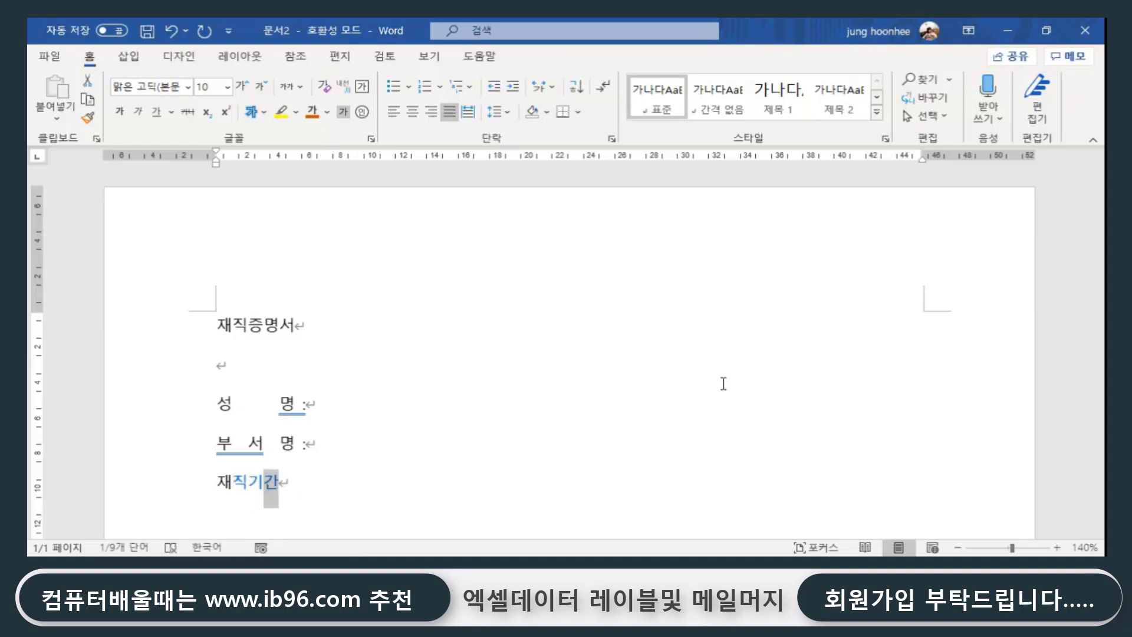
text(:)
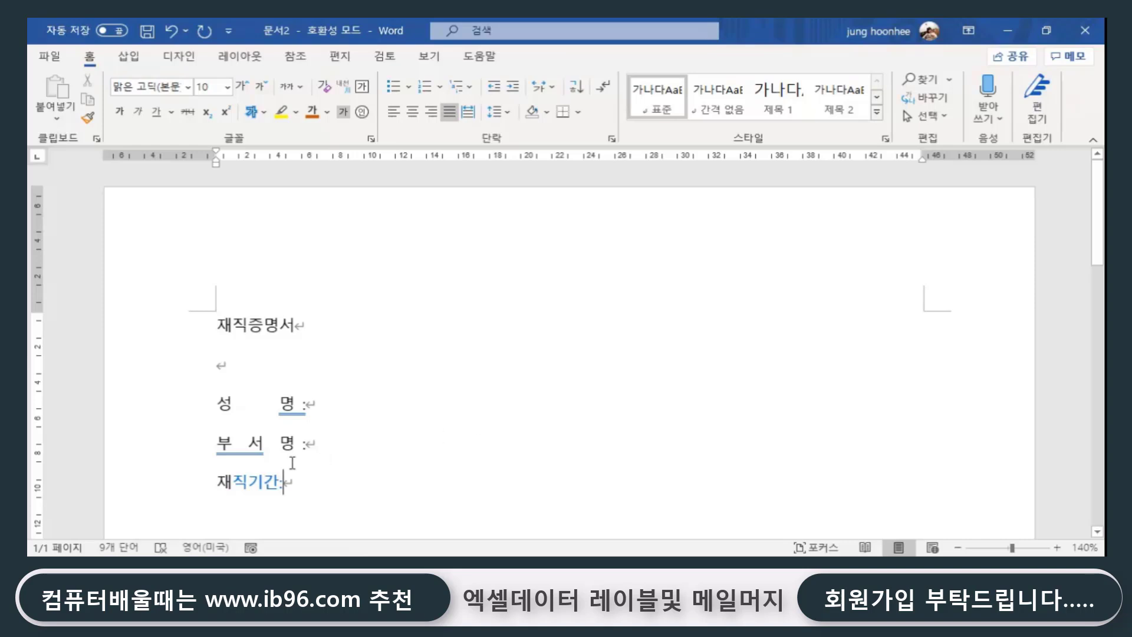
Space out the 성명, 부서명 and 재직기간 labels so their colons line up.
click(231, 482)
click(254, 482)
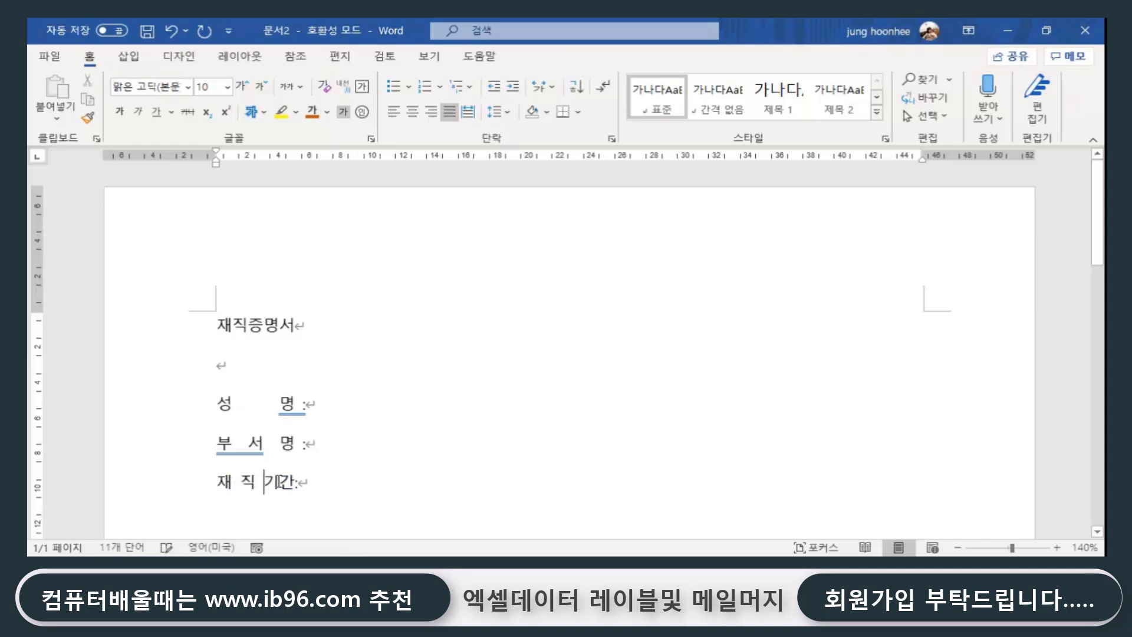
key(Right)
key(Right)
click(277, 404)
click(254, 451)
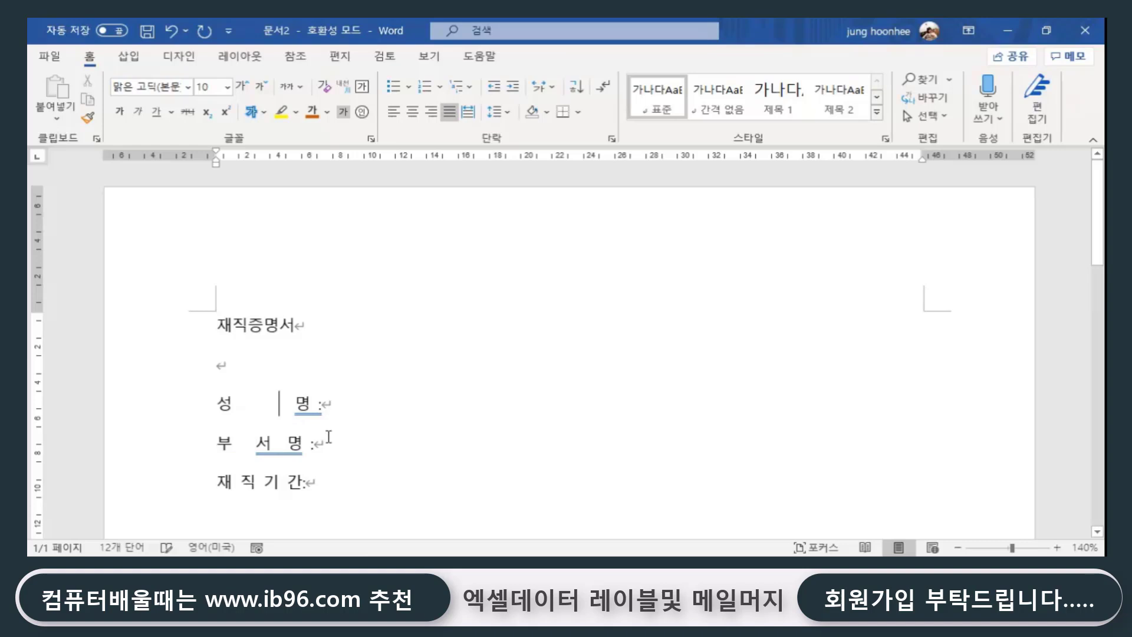
click(285, 443)
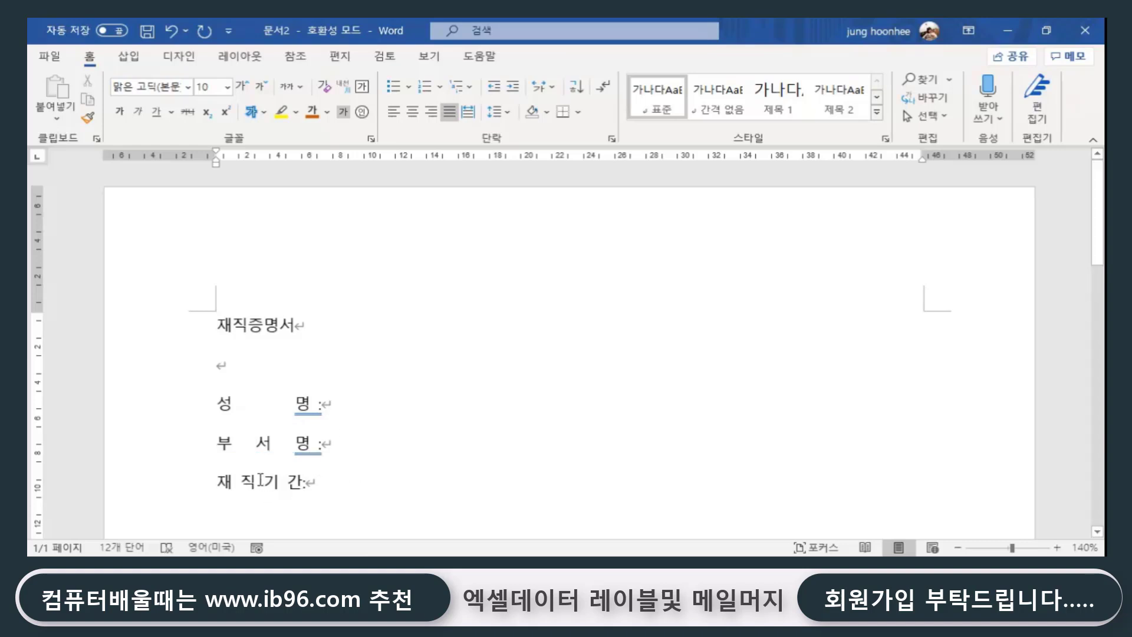
click(303, 483)
text(:)
click(427, 438)
key(Left)
key(Left)
key(Left)
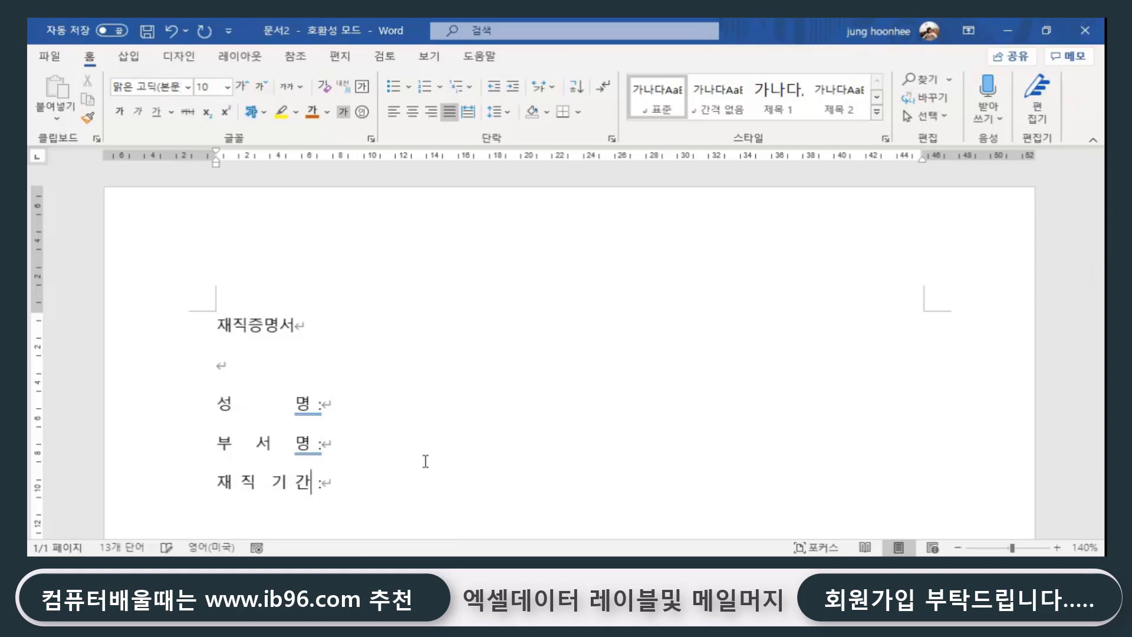
key(BackSpace)
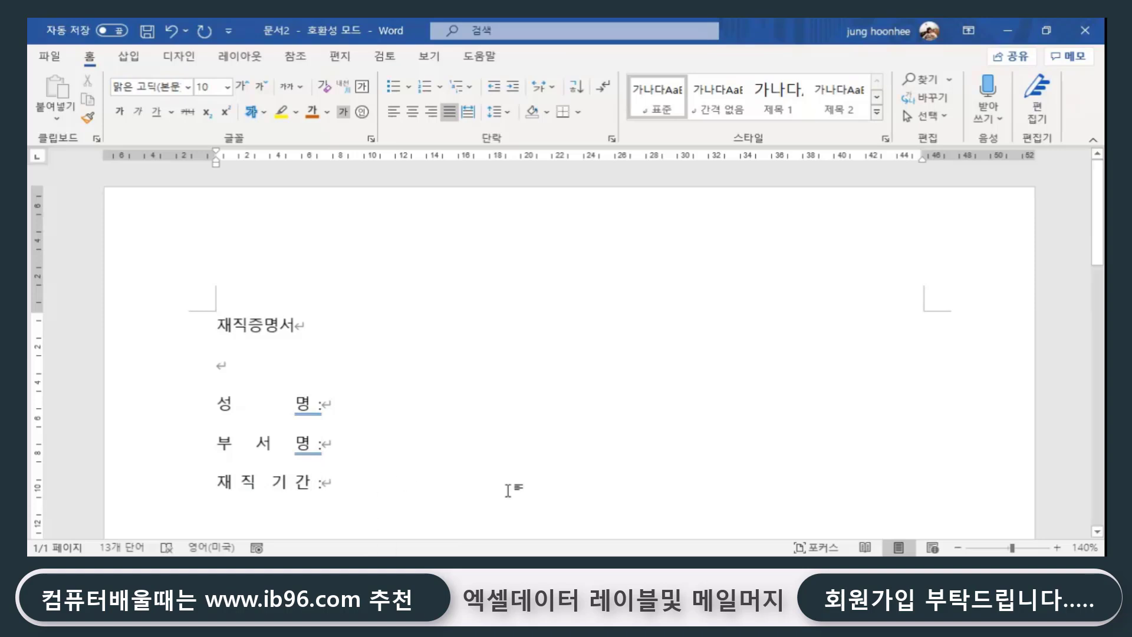
Below the labels, begin the paragraph '위 사람은 ... 현재까지 귀사에 근'.
key(Return)
key(Return)
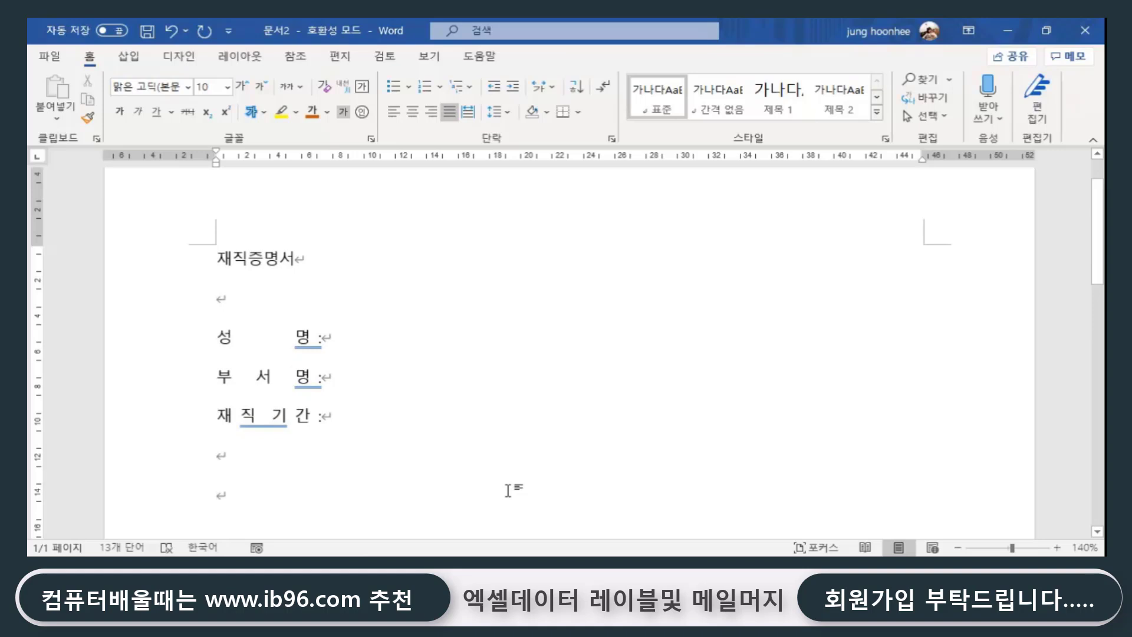
key(Return)
Extend the certifying sentence after 입사하여 with 현재까지 귀사에, fix a mistyped syllable, and continue with 중임을 증명합니다.
text(위 )
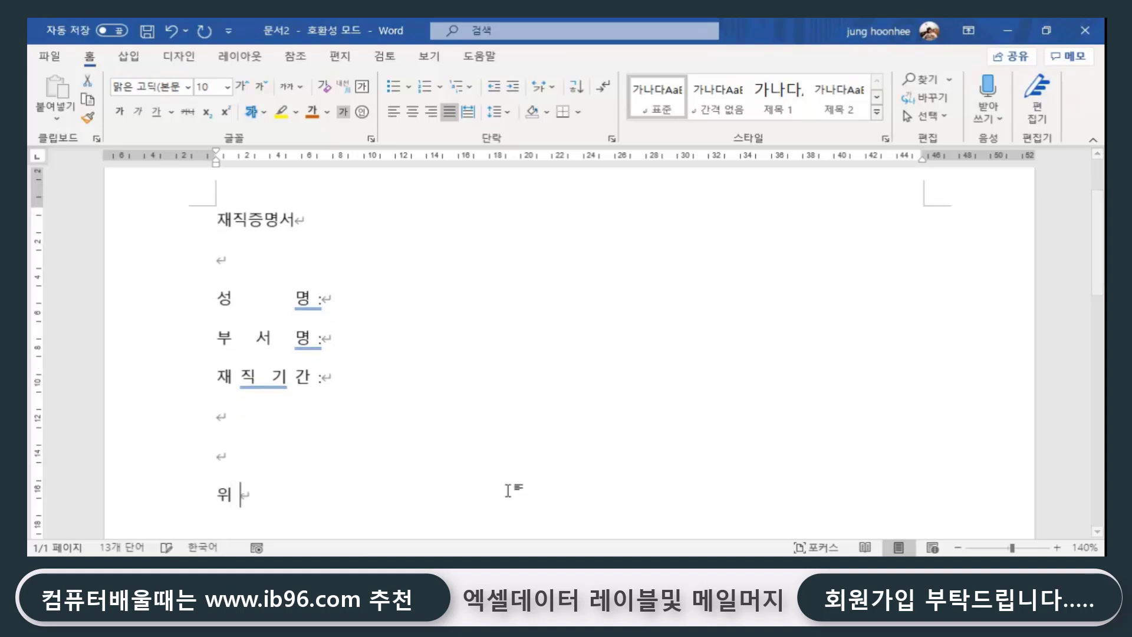
text(사라ㅁ은 )
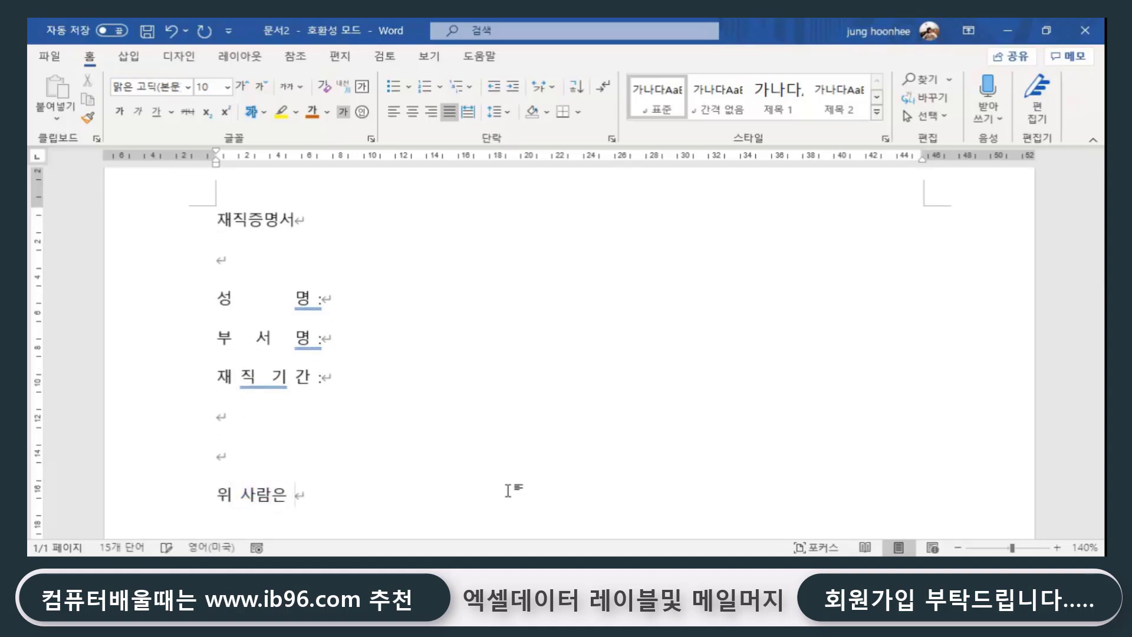
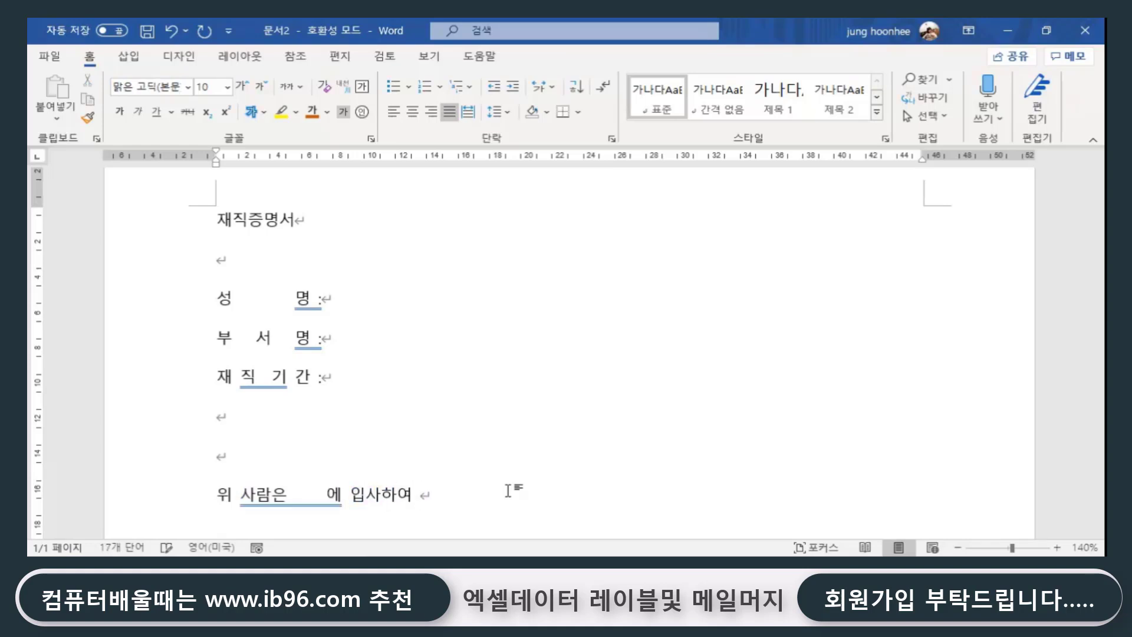
Below the labels, begin the paragraph '위 사람은 ... 현재까지 귀사에 근'.
Extend the certifying sentence after 입사하여 with 현재까지 귀사에, fix a mistyped syllable, and continue with 중임을 증명합니다.
text(현재)
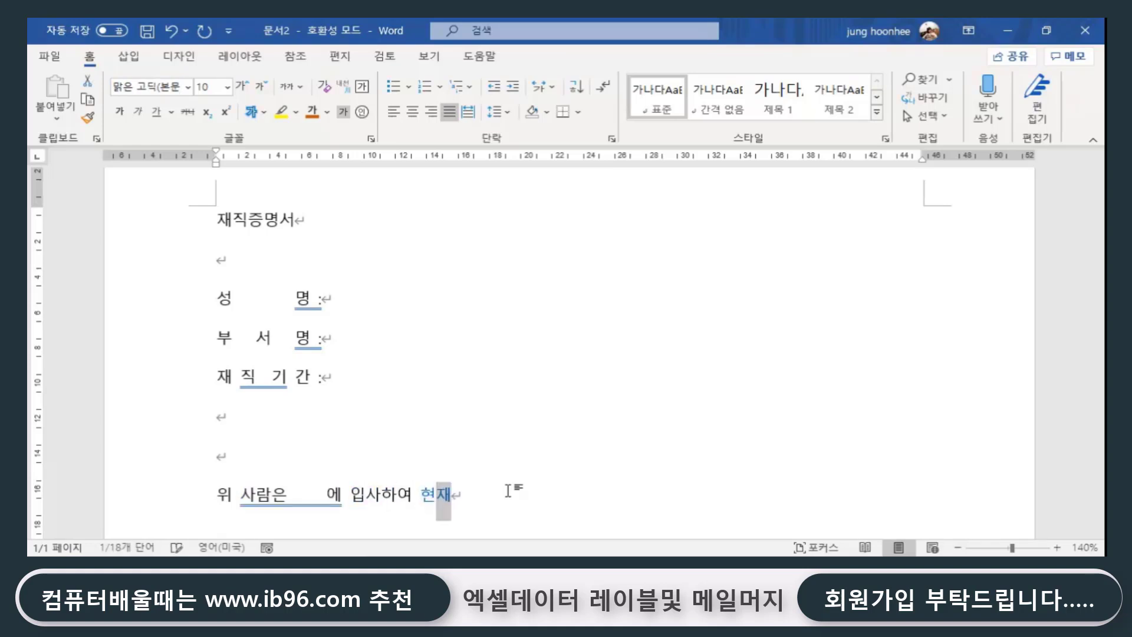
text(깢지 )
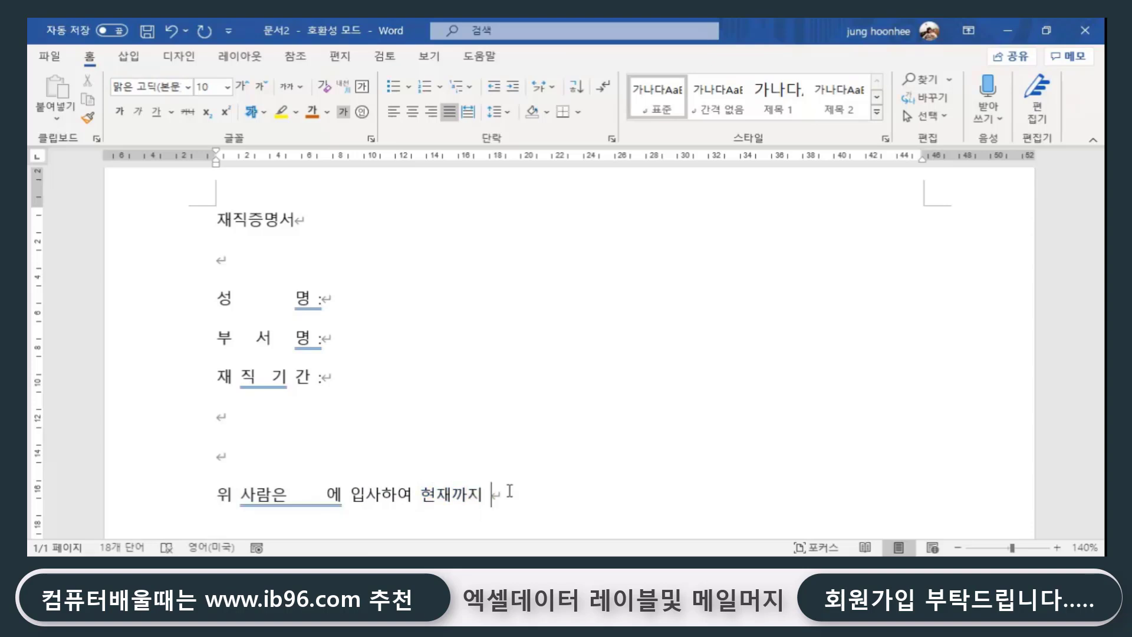
text(귀사에 ㄱ)
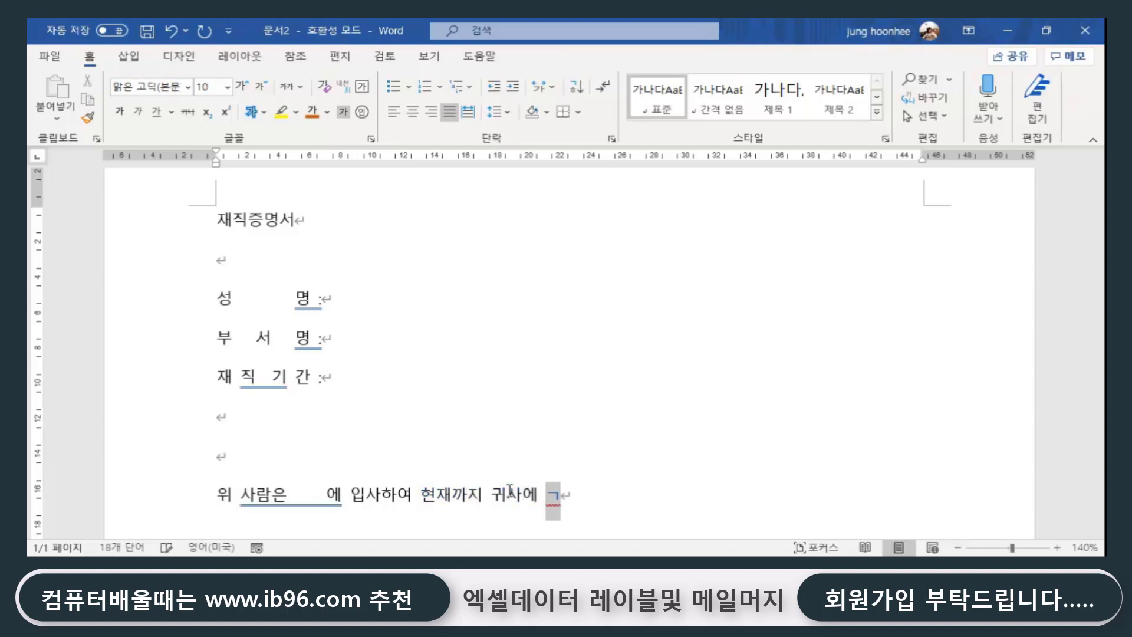
text(근)
key(BackSpace)
key(BackSpace)
key(BackSpace)
key(BackSpace)
Finish the sentence with '…증명합니다.' and add blank lines below it.
text(ㅈ)
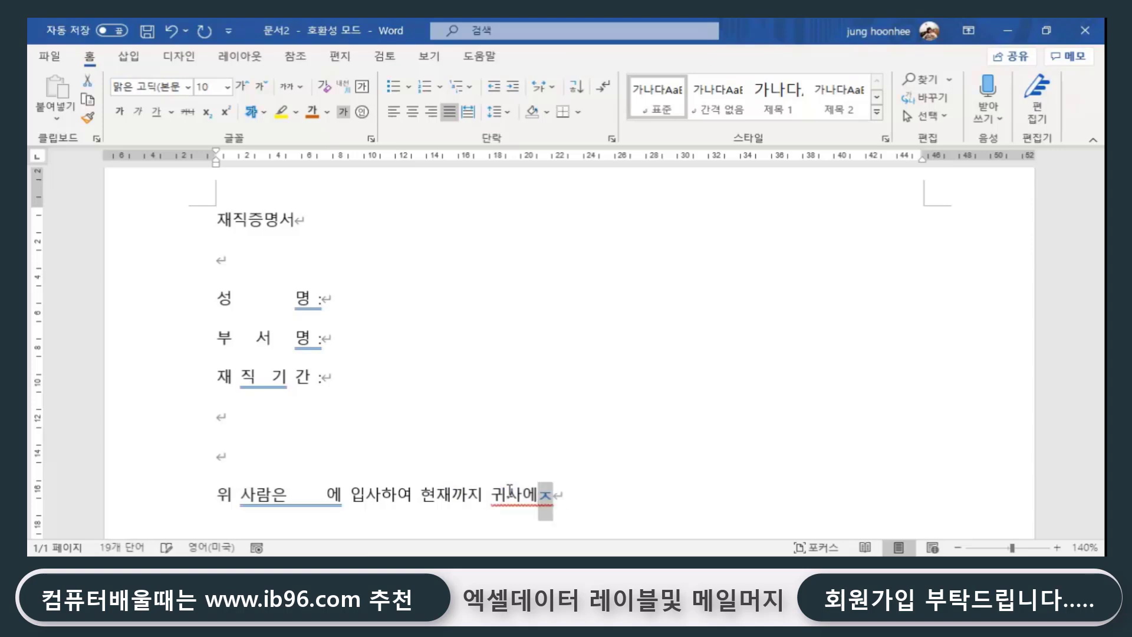
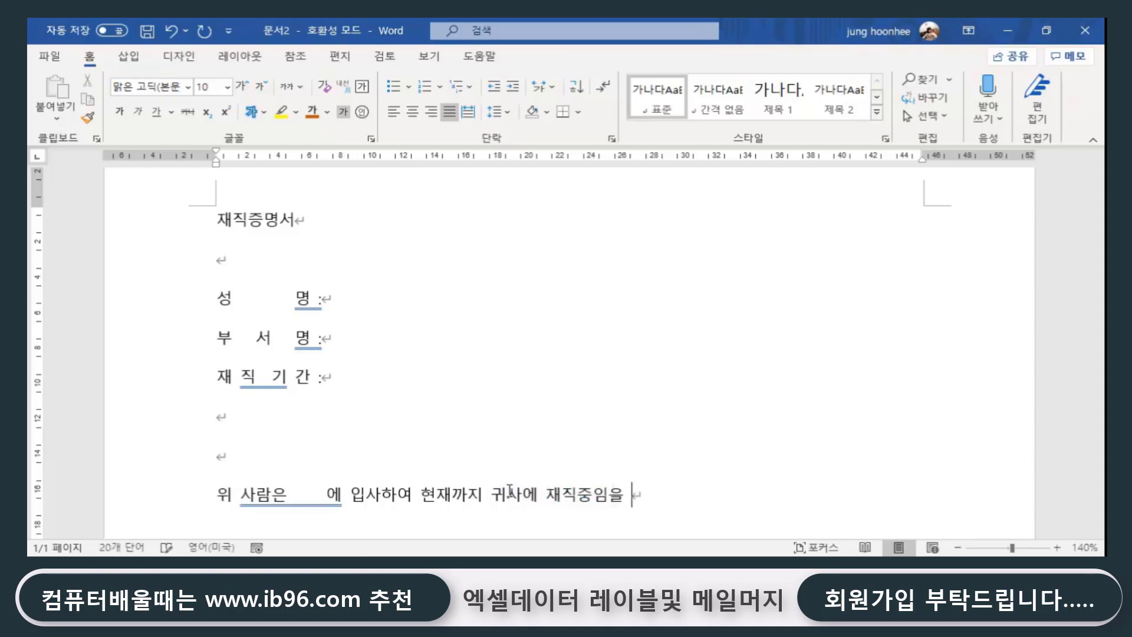
Extend the certifying sentence after 입사하여 with 현재까지 귀사에, fix a mistyped syllable, and continue with 중임을 증명합니다.
Finish the sentence with '…증명합니다.' and add blank lines below it.
text(증명)
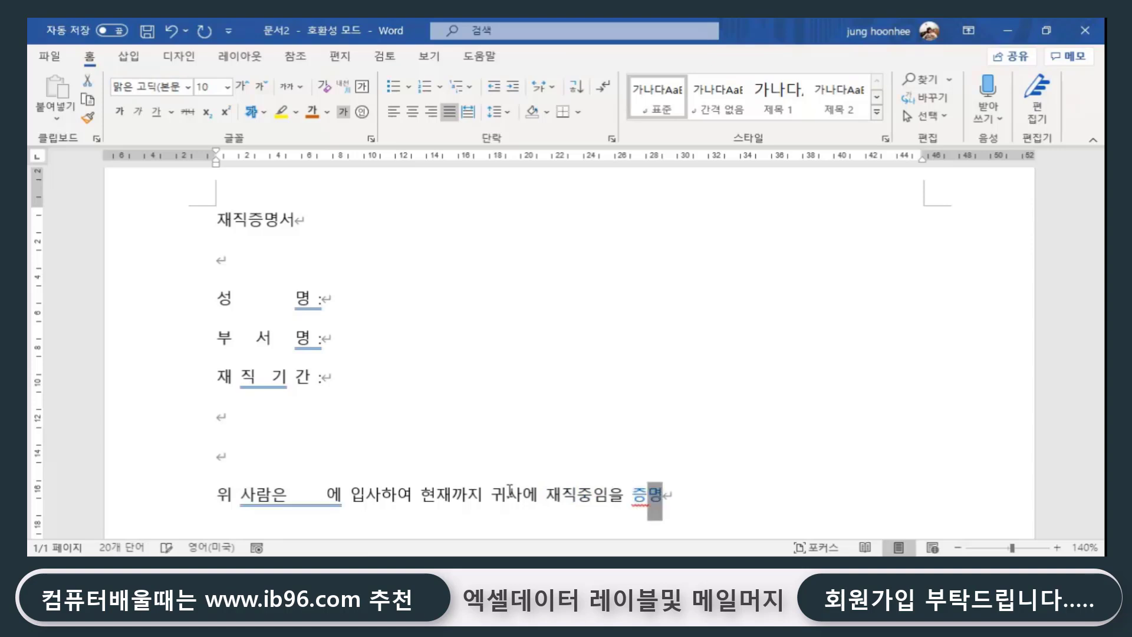
text(합니다.)
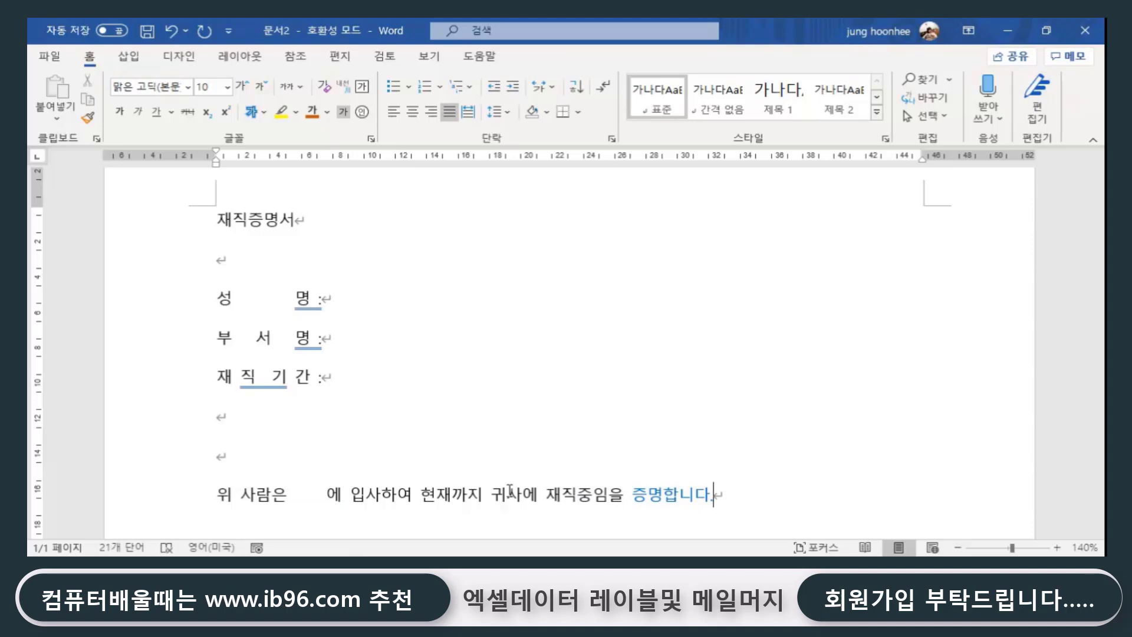
key(Return)
key(Return)
key(Return)
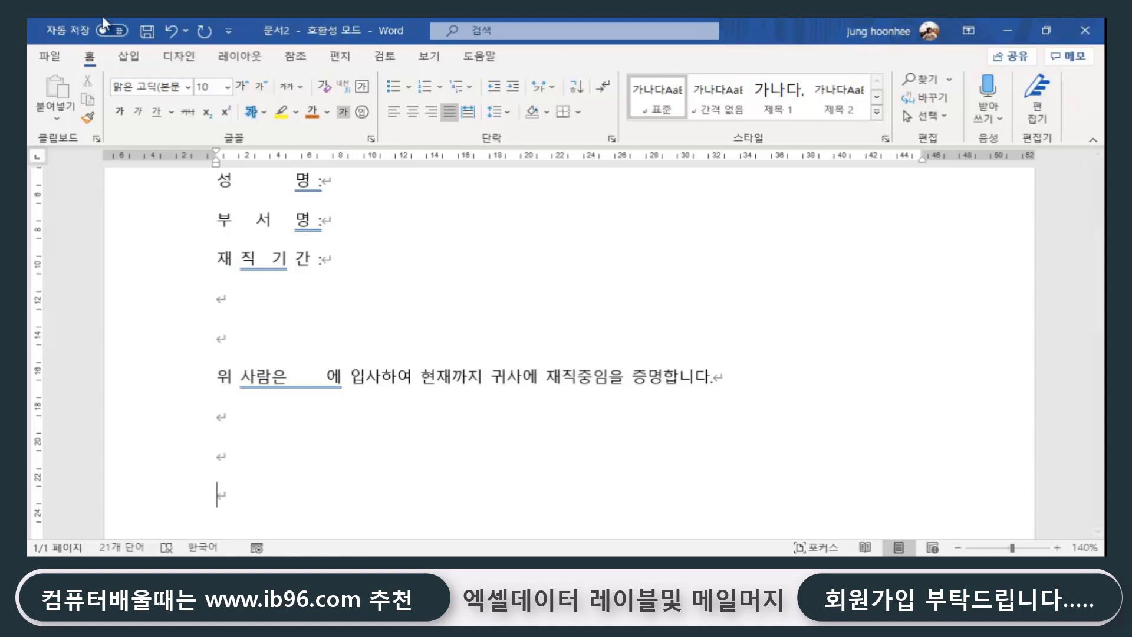
Insert the date 2020-12-15 below the sentence via Date & Time, then start a new line.
click(129, 56)
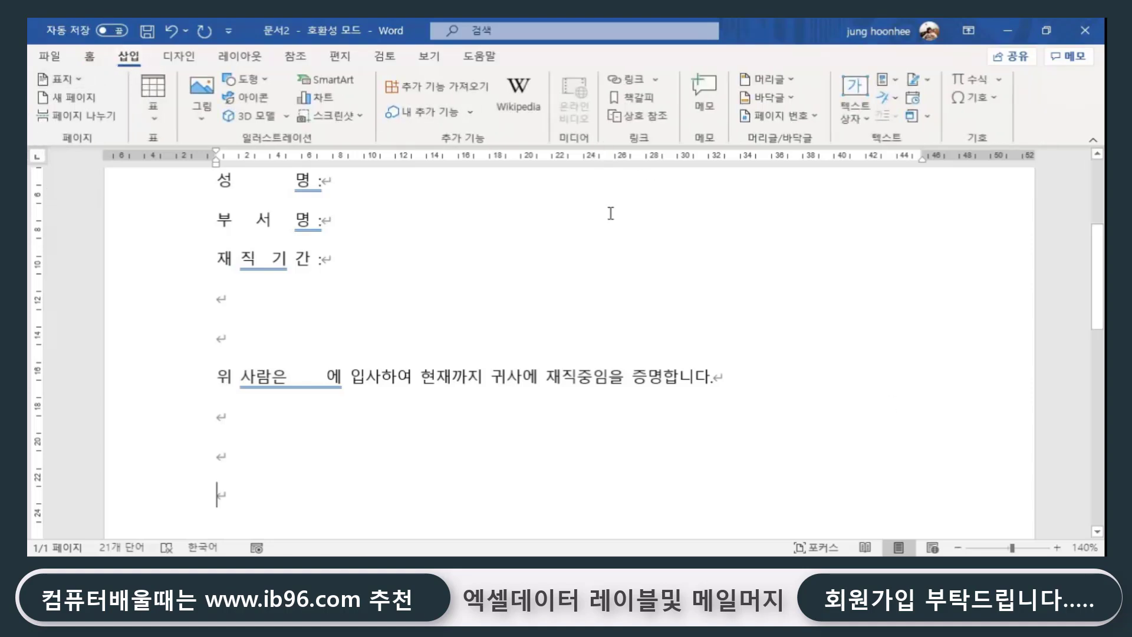
click(914, 101)
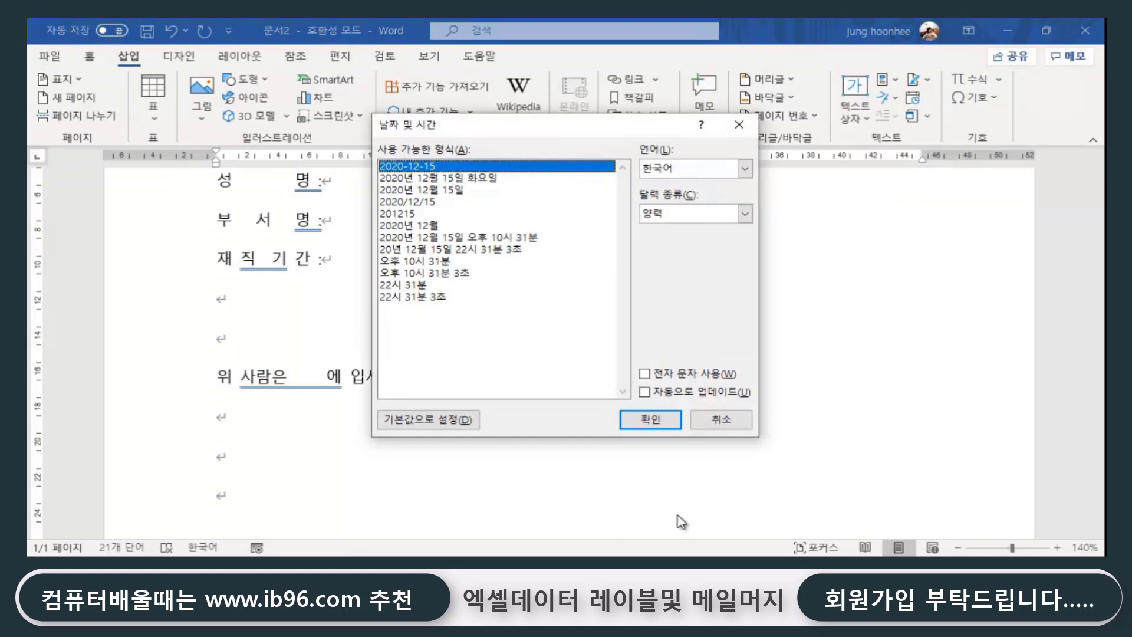
click(653, 416)
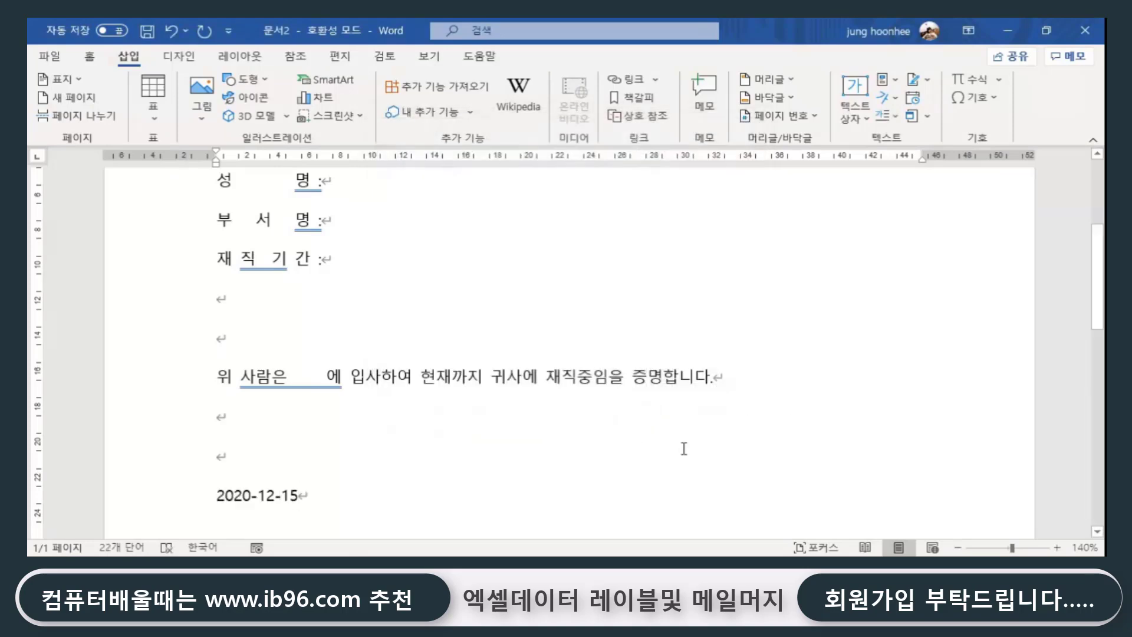
key(Return)
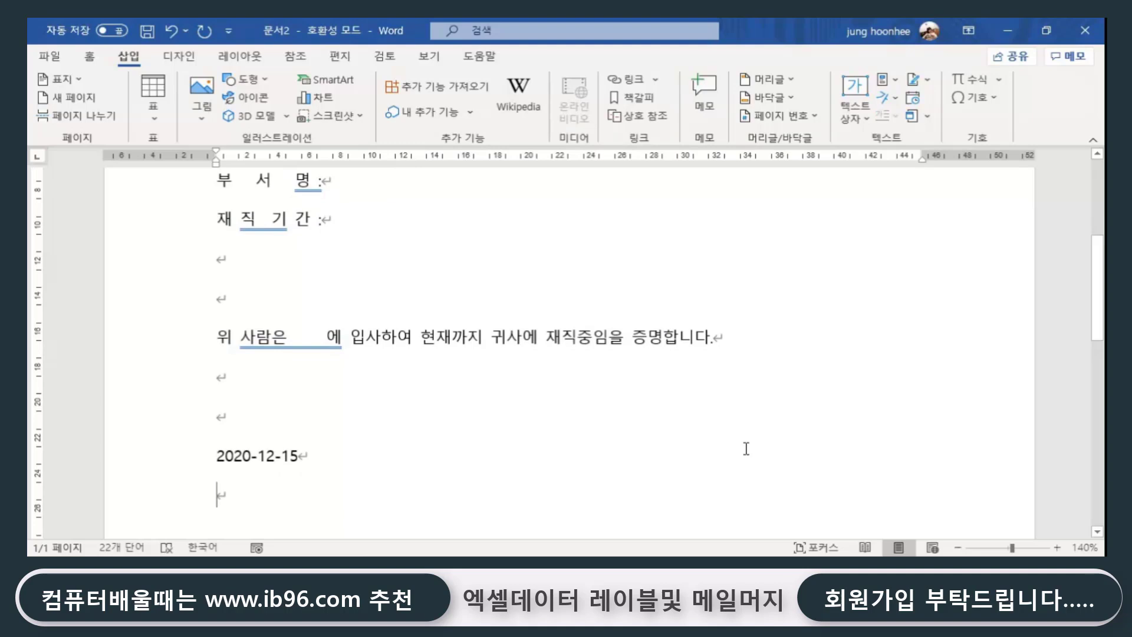
Type the company name 가나다 주식회사 under the date.
text(간)
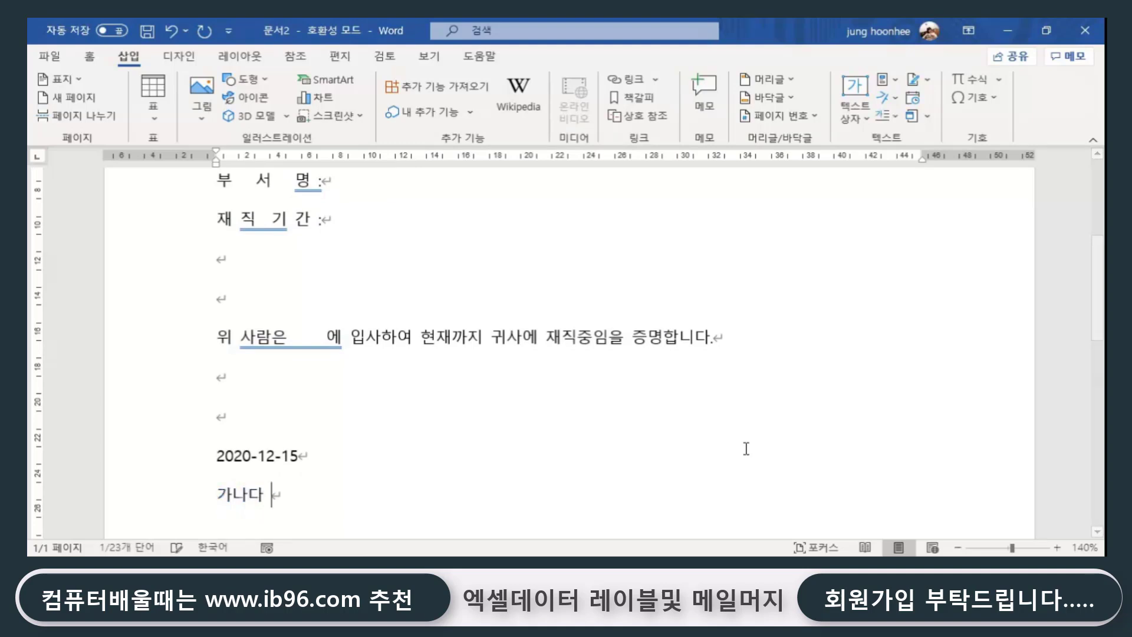
key(Hangul)
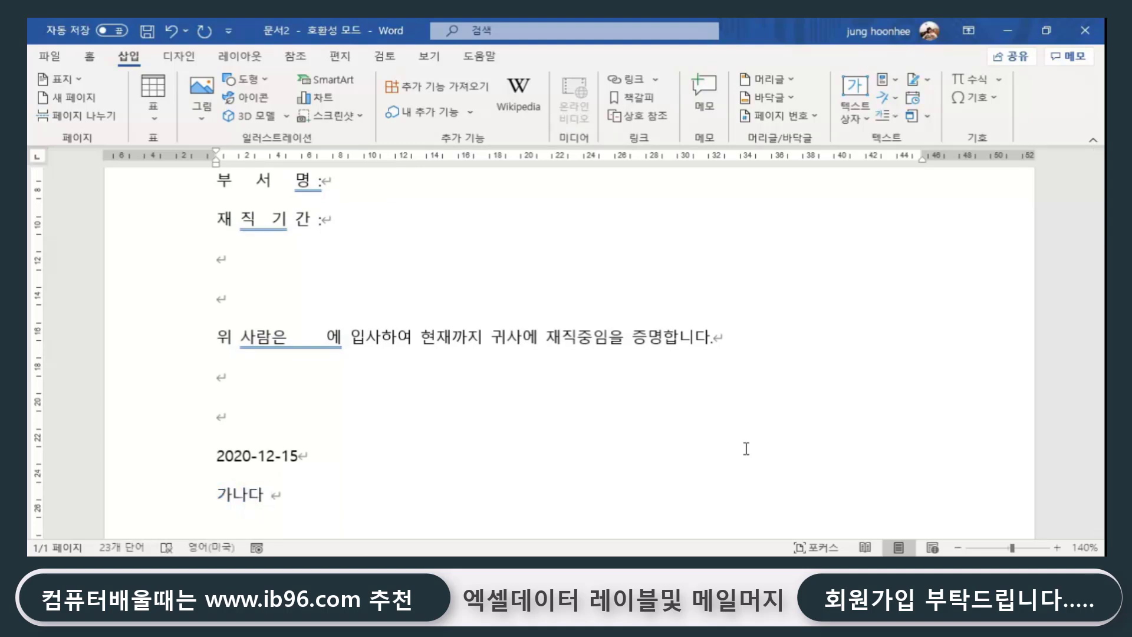
text(주식회사)
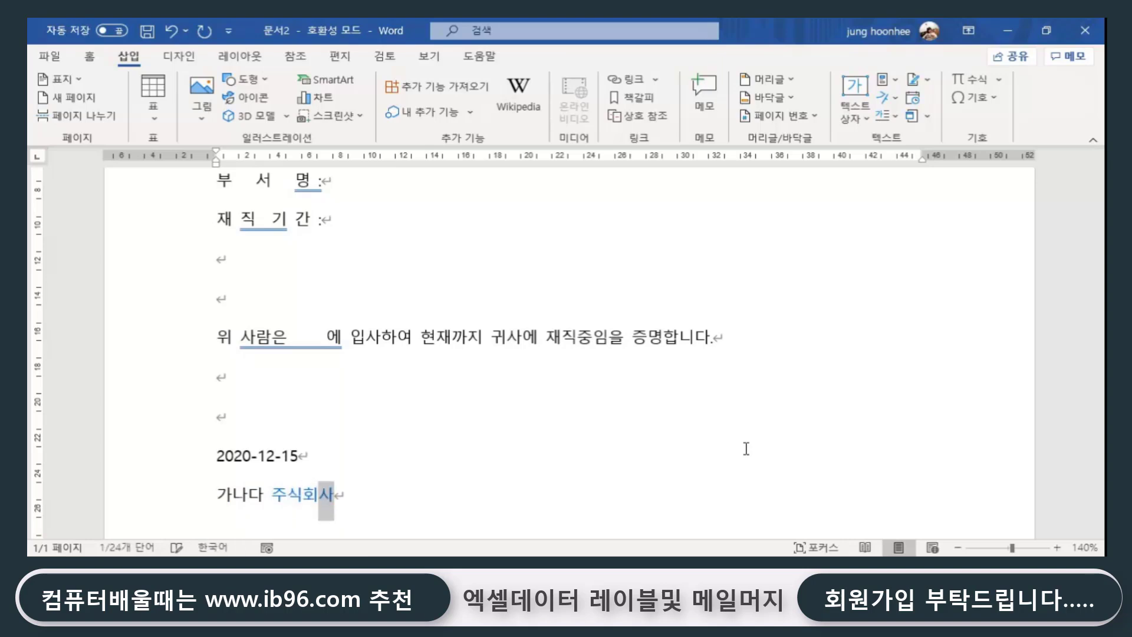
key(Up)
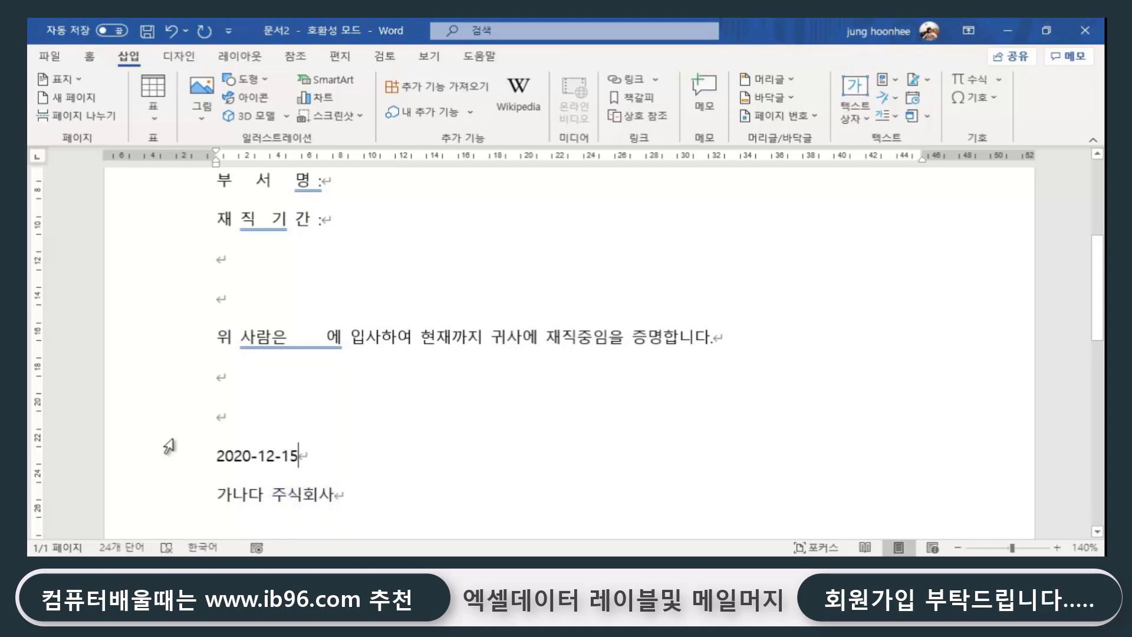
Centre the date and company lines and enlarge them to 16 pt.
drag(240, 452, 366, 488)
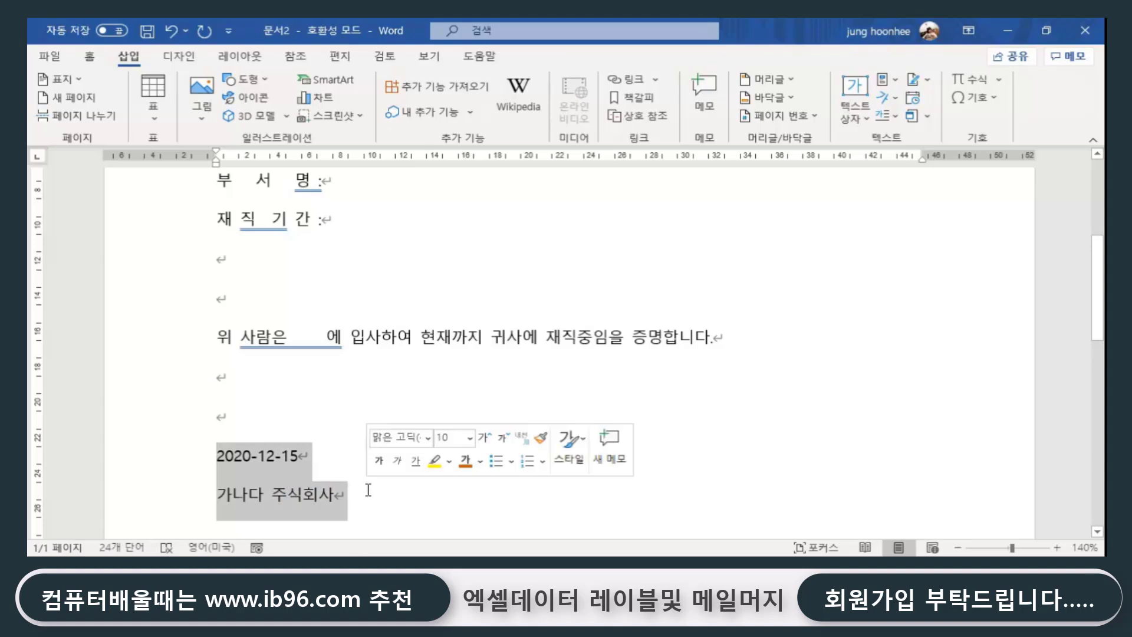
click(92, 61)
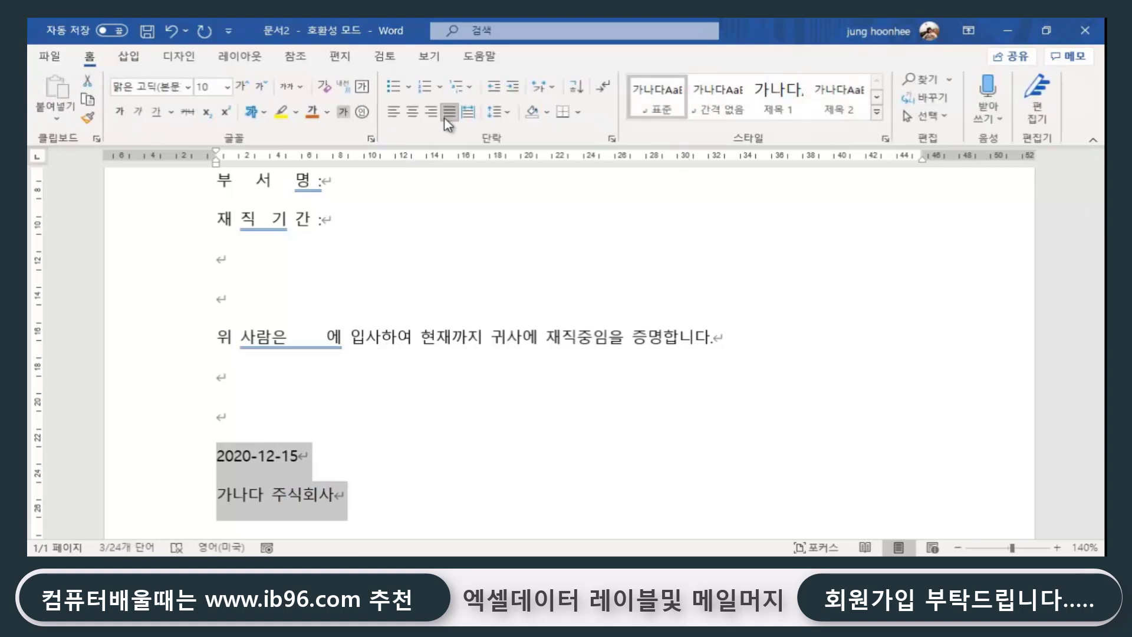
click(412, 113)
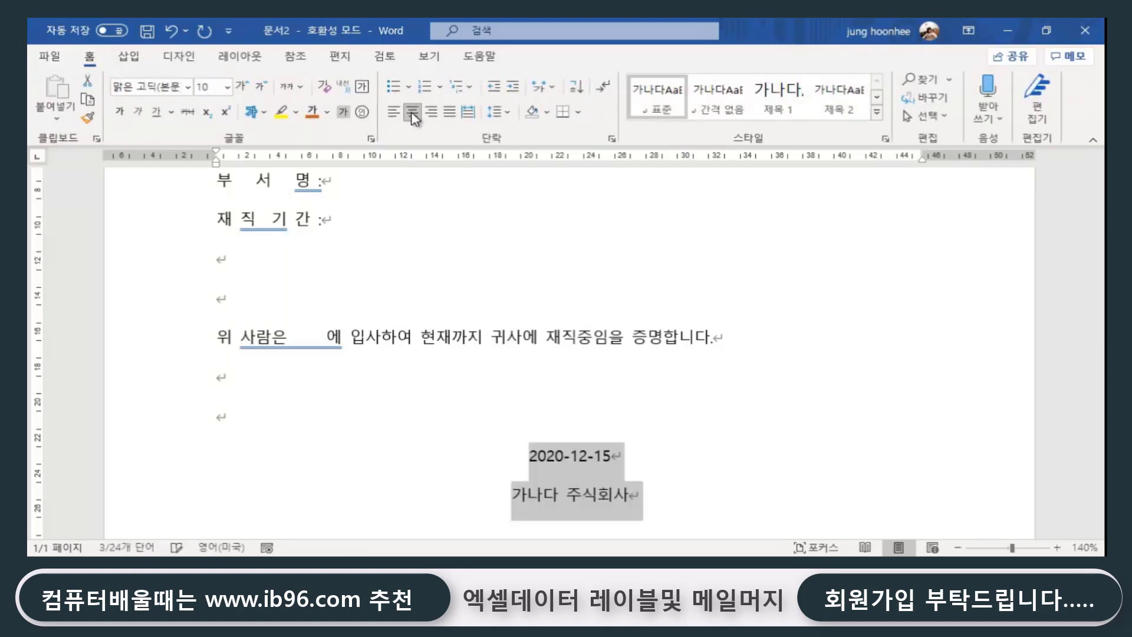
click(243, 87)
click(243, 87)
click(243, 87)
click(243, 87)
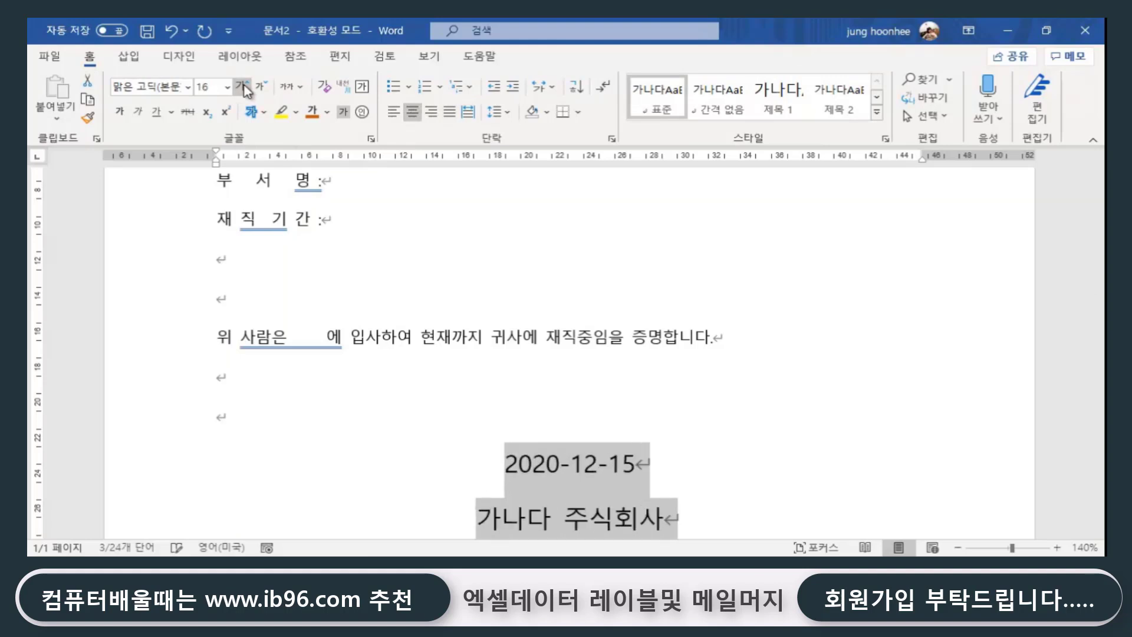
click(243, 86)
click(340, 418)
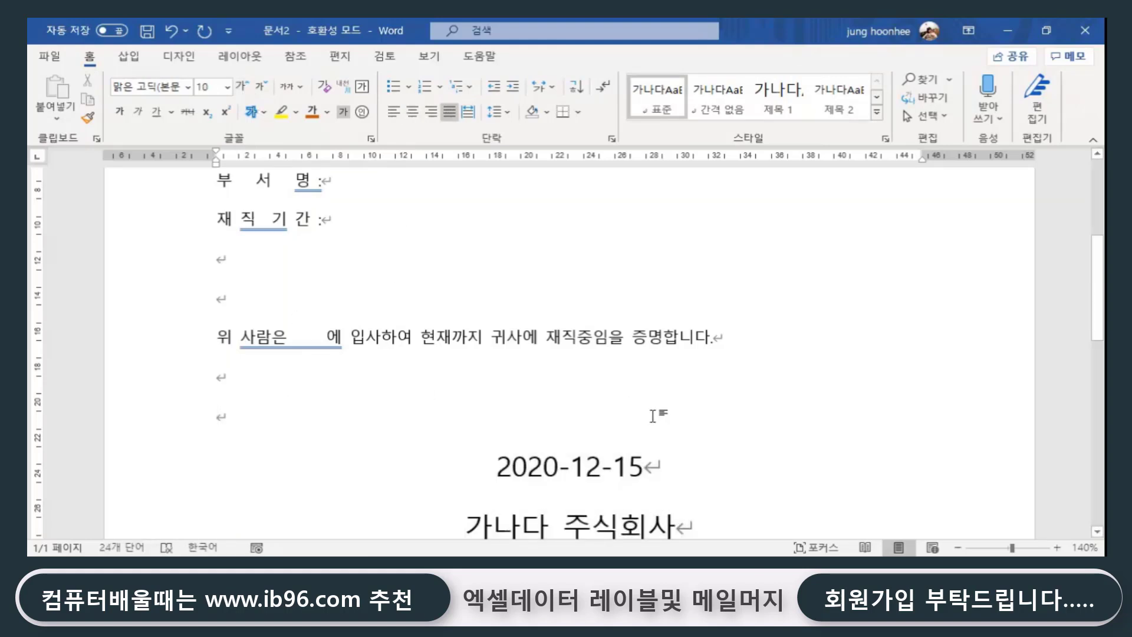
Enlarge the 재직증명서 title three steps, space its letters apart, and centre it.
scroll(656, 418, down, 1)
scroll(708, 430, up, 4)
scroll(696, 432, up, 2)
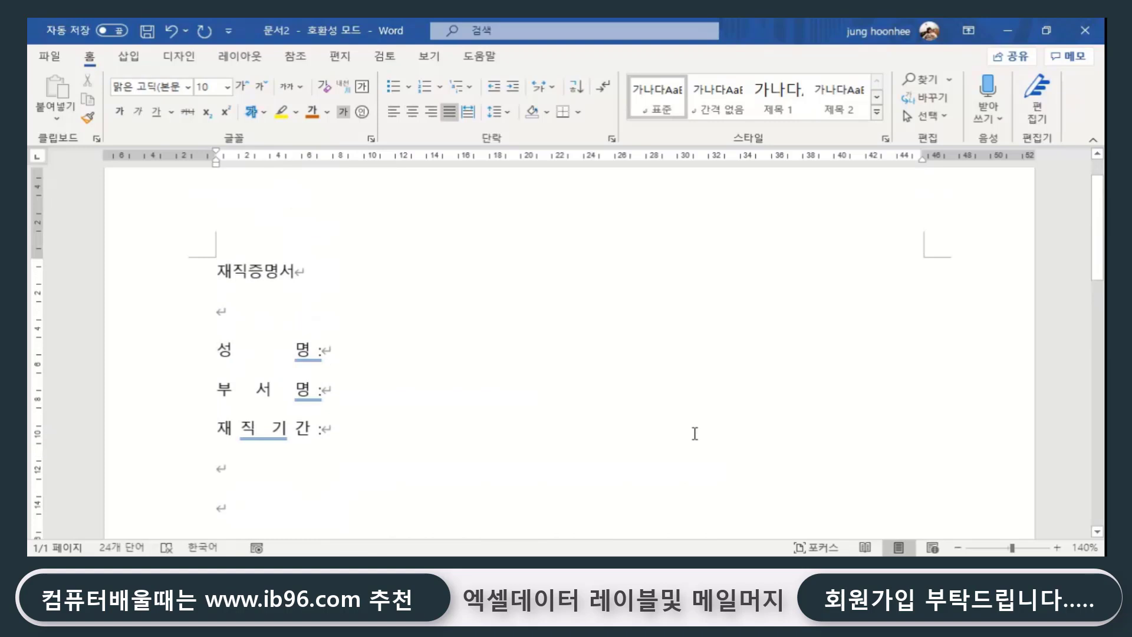
triple_click(216, 273)
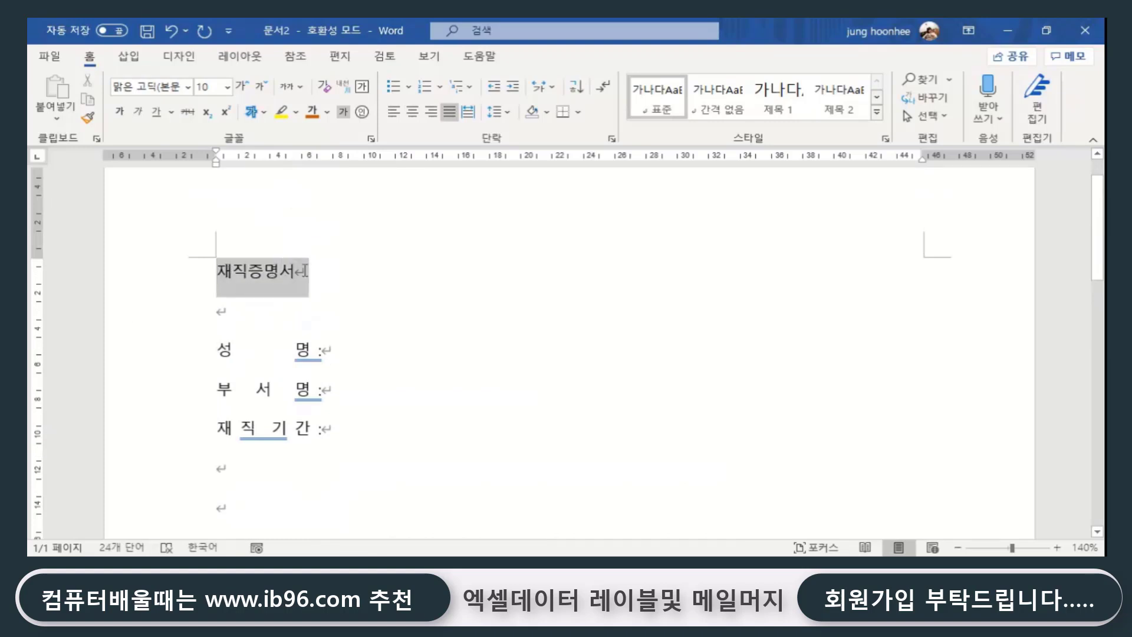
click(242, 87)
click(242, 87)
click(240, 86)
click(241, 86)
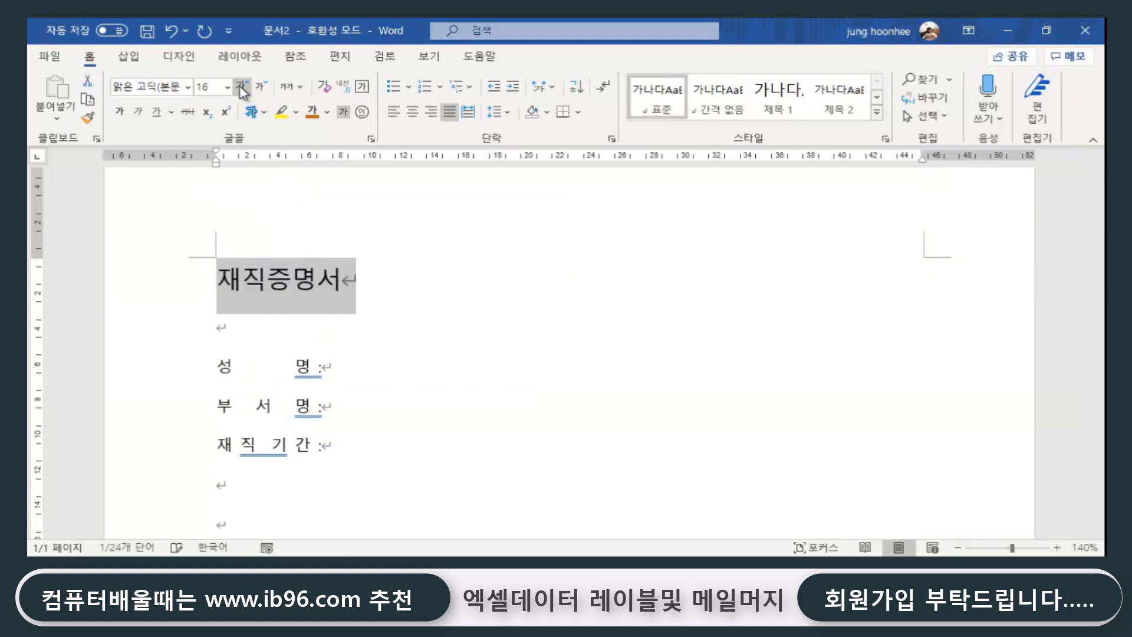
click(241, 86)
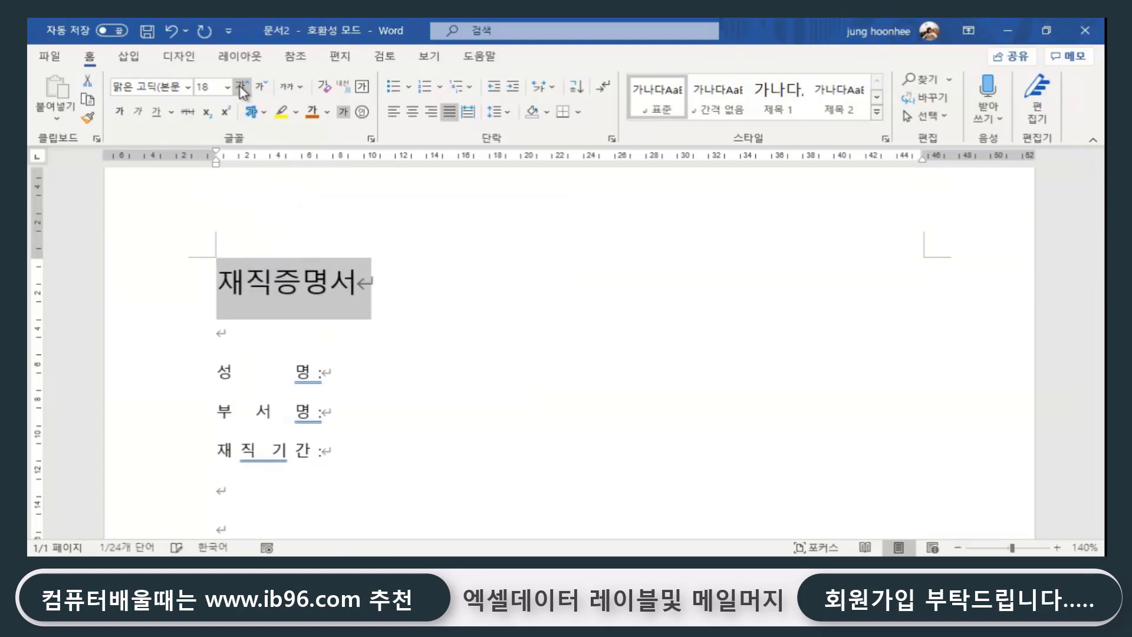
click(256, 280)
click(286, 280)
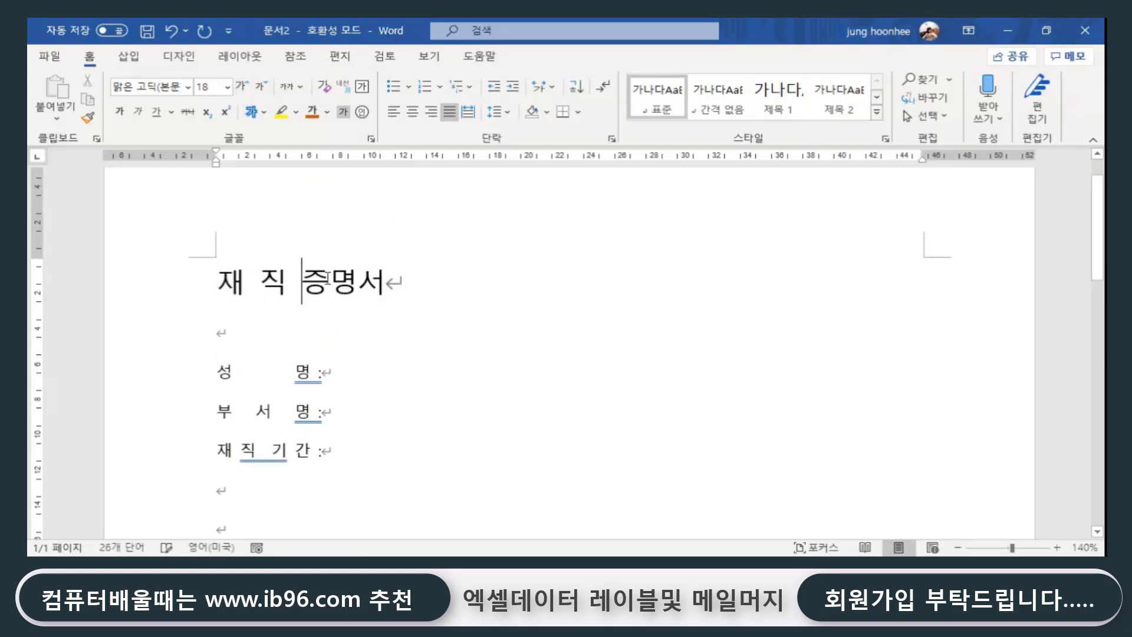
click(327, 280)
click(379, 280)
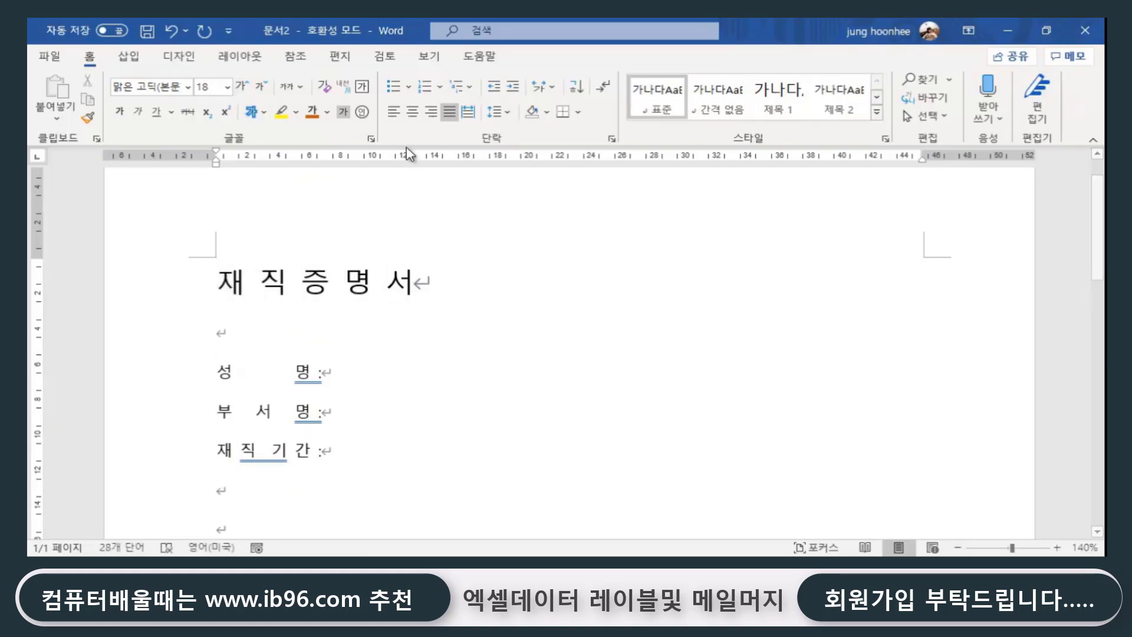
click(413, 112)
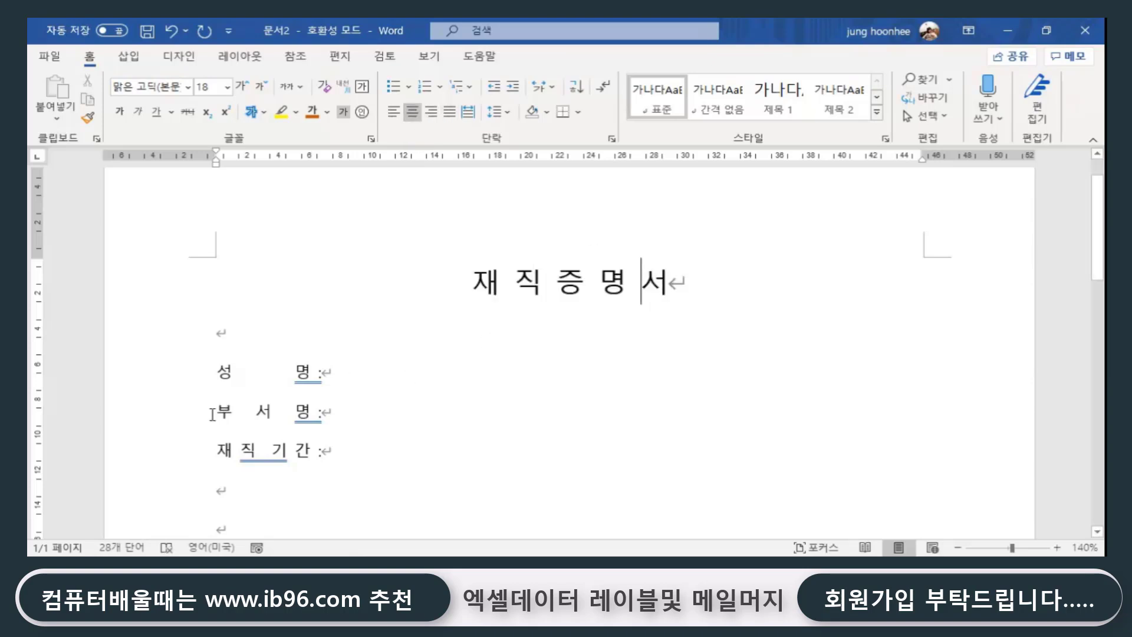
Set the name, department and employment-period label lines to 12 pt.
drag(218, 369, 368, 448)
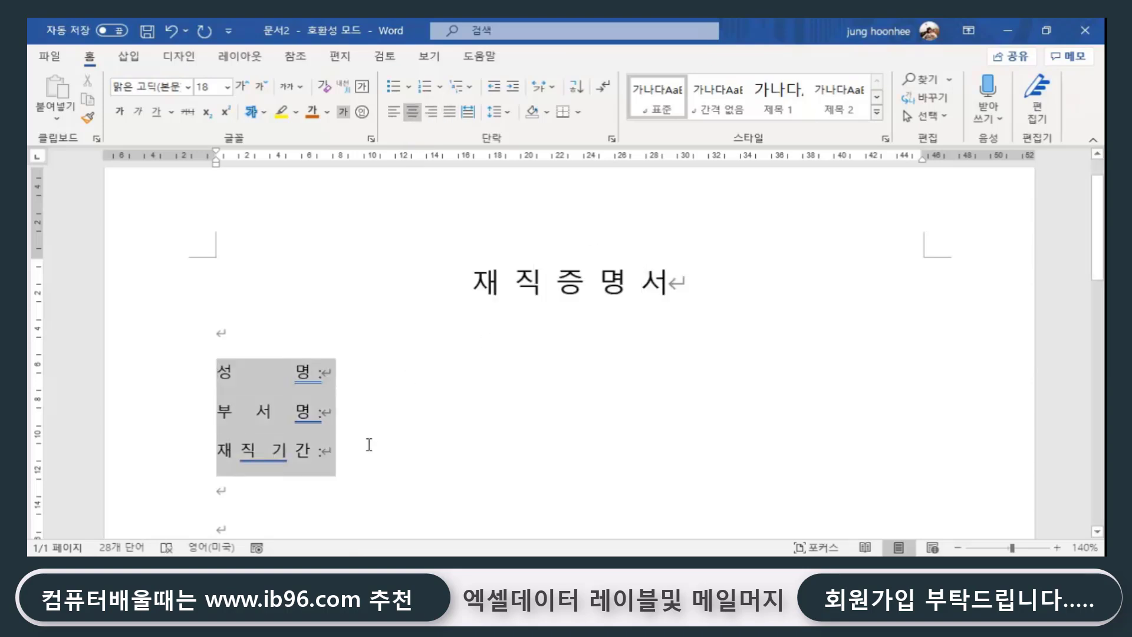
click(242, 89)
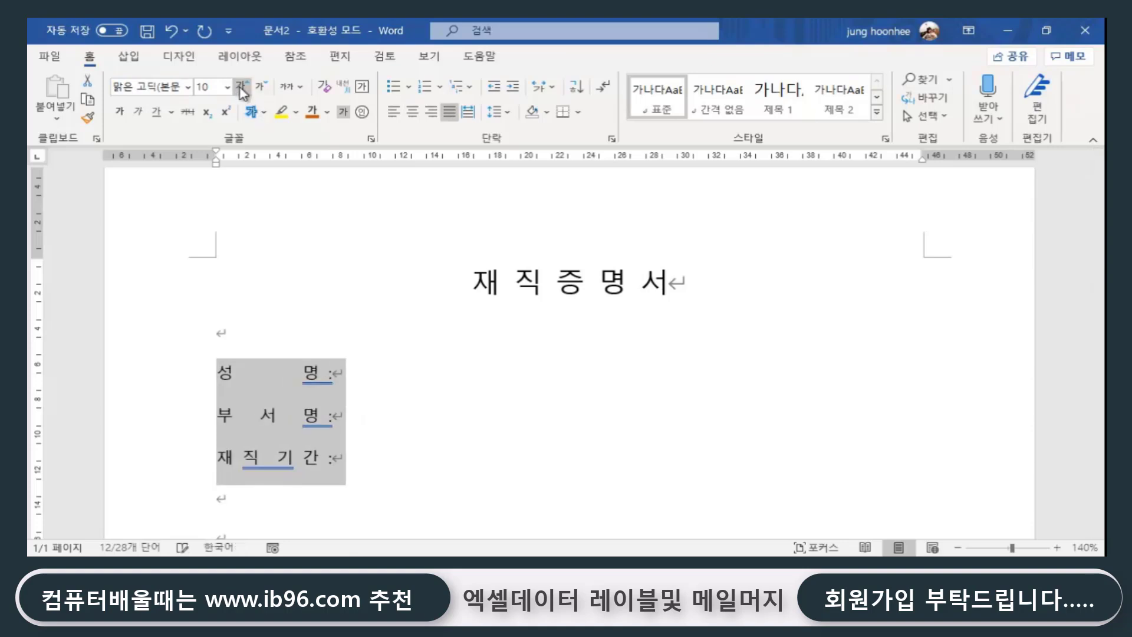
click(243, 89)
click(406, 401)
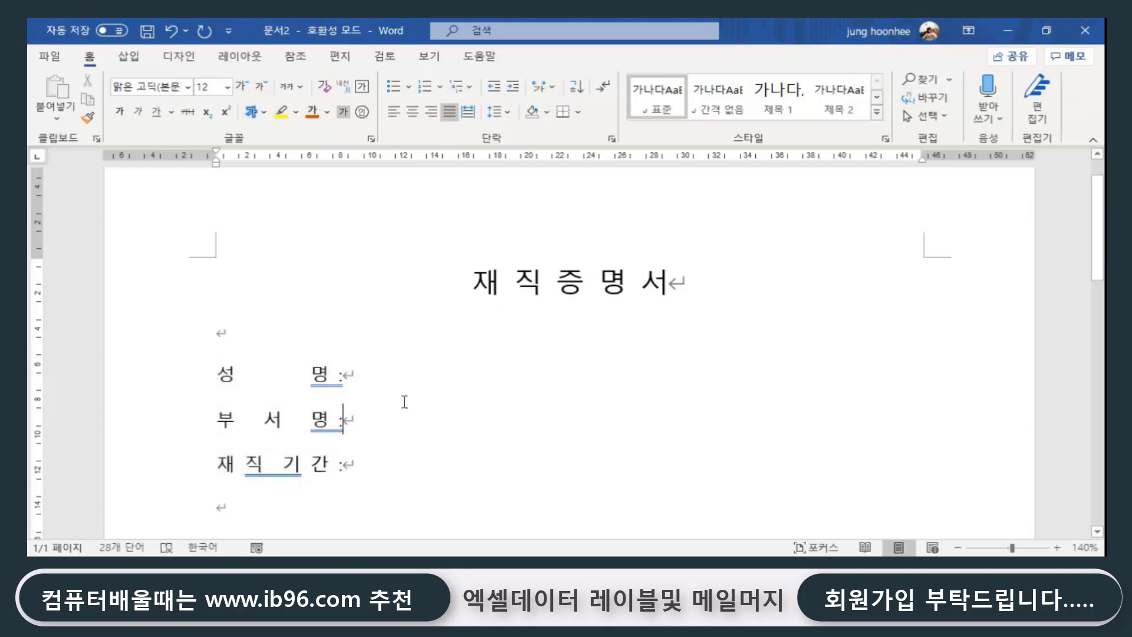
Enlarge the 위 사람은 certification sentence by two font-size steps.
scroll(410, 367, down, 2)
scroll(409, 368, down, 3)
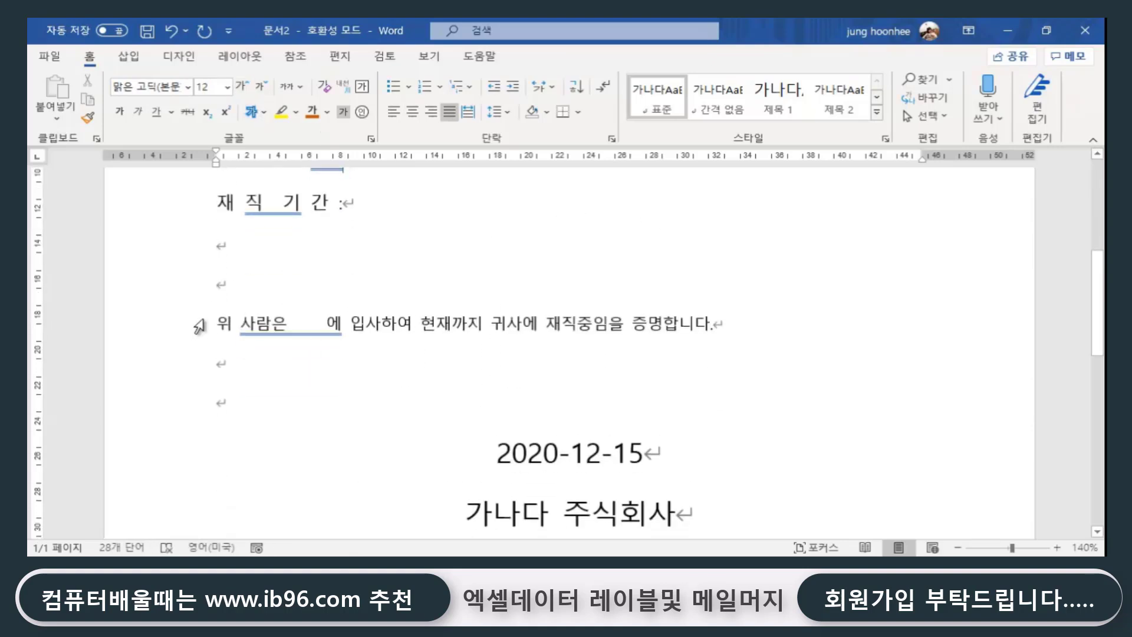
drag(220, 320, 802, 324)
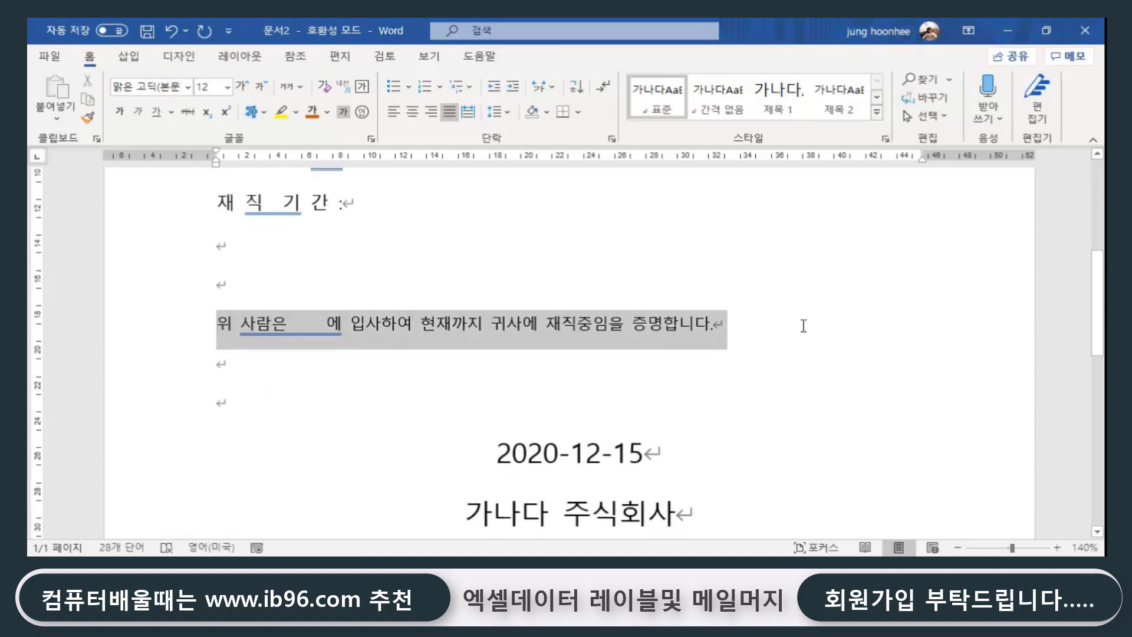
click(239, 88)
click(239, 89)
click(430, 397)
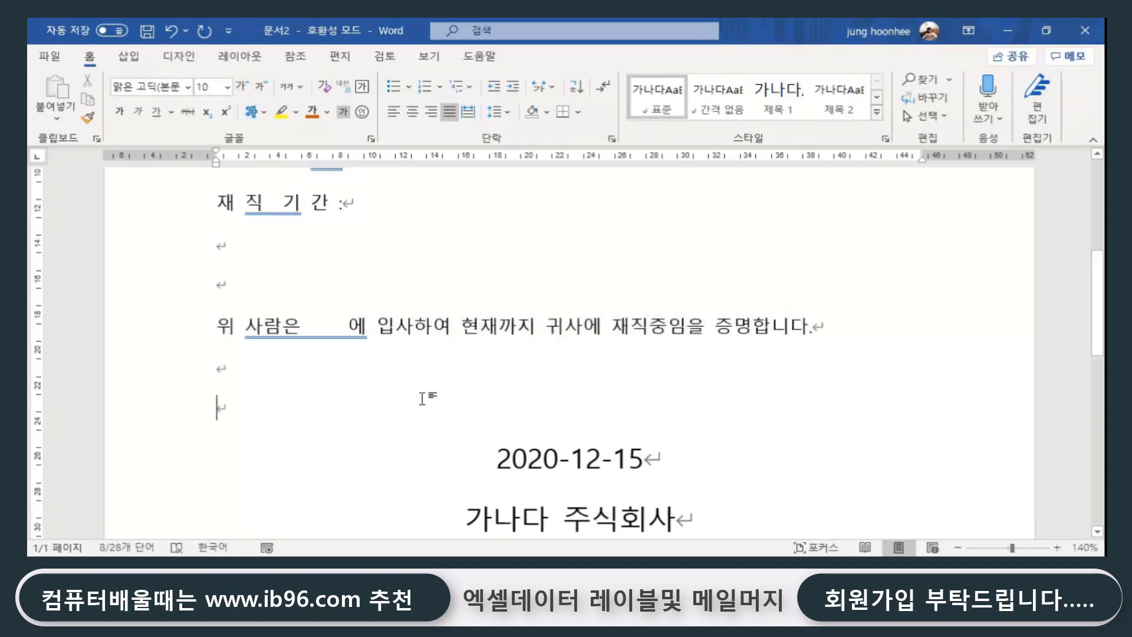
scroll(536, 380, up, 3)
scroll(536, 380, up, 2)
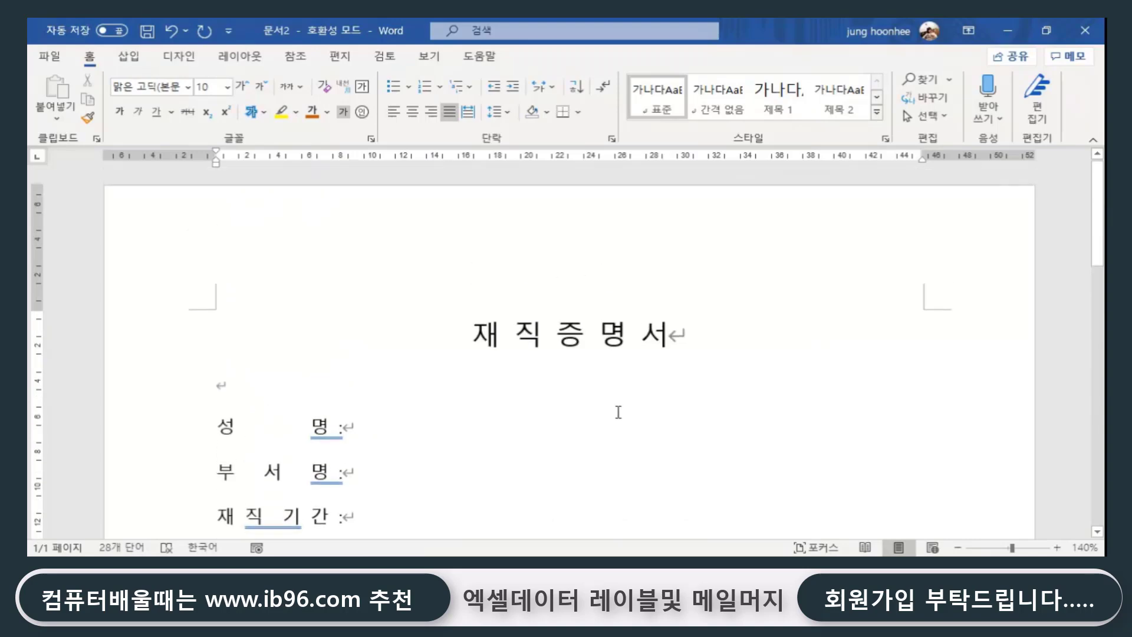
scroll(618, 412, down, 3)
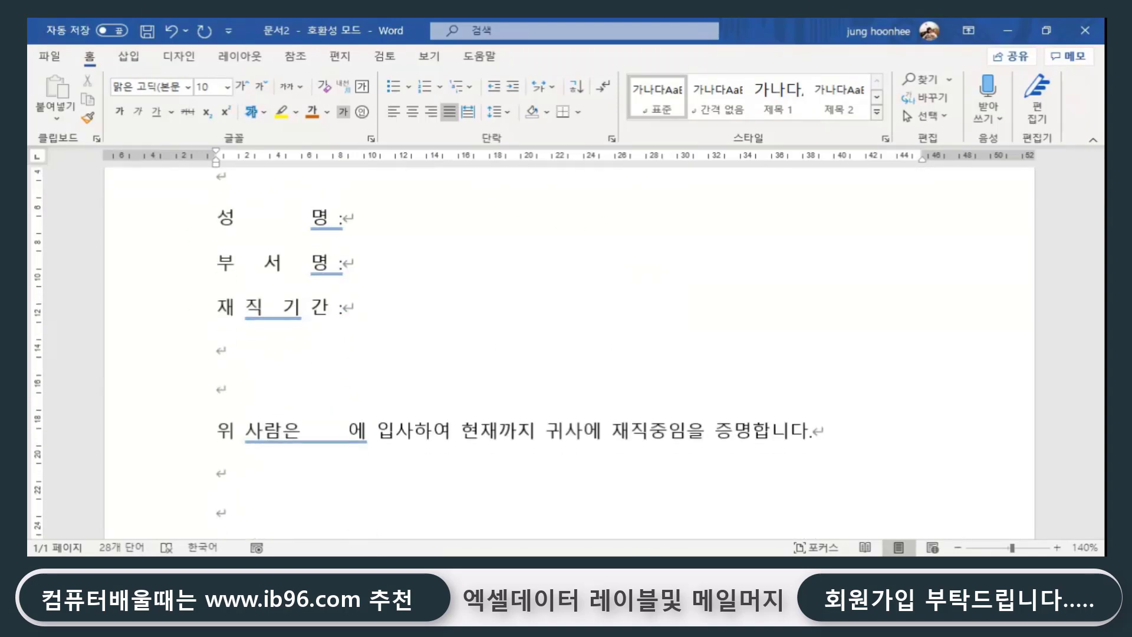
View the 재직기간 sheet of 거래처.xlsx in Excel, then return to 문서2.
click(724, 533)
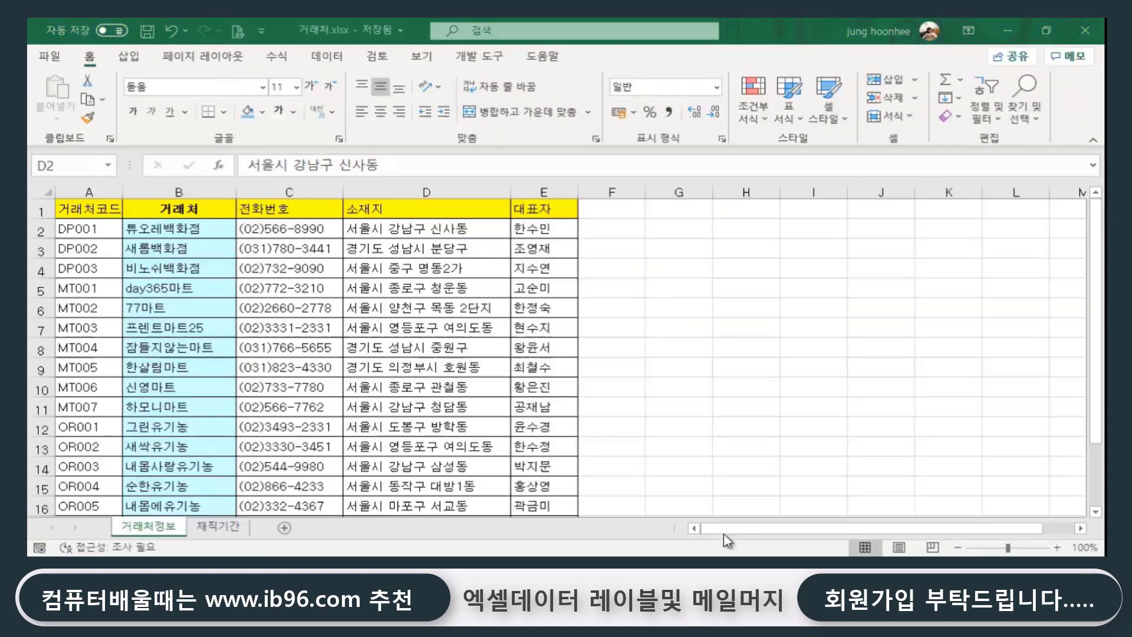
click(228, 528)
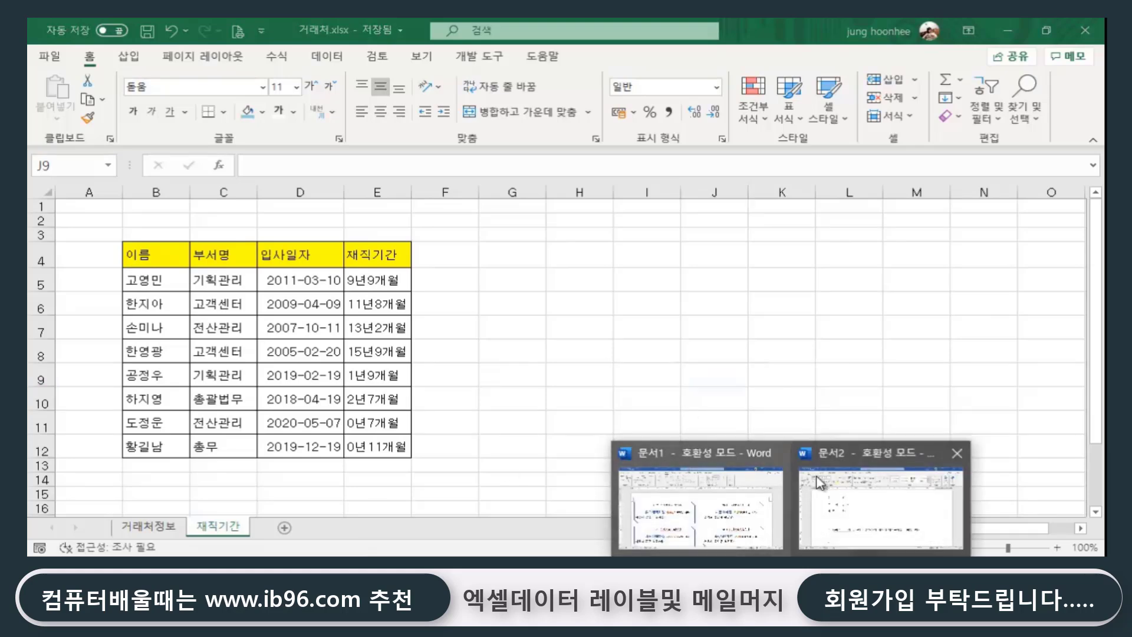
click(837, 484)
Switch input to English and make 문서2 a Letters-type mail merge document.
scroll(498, 298, up, 2)
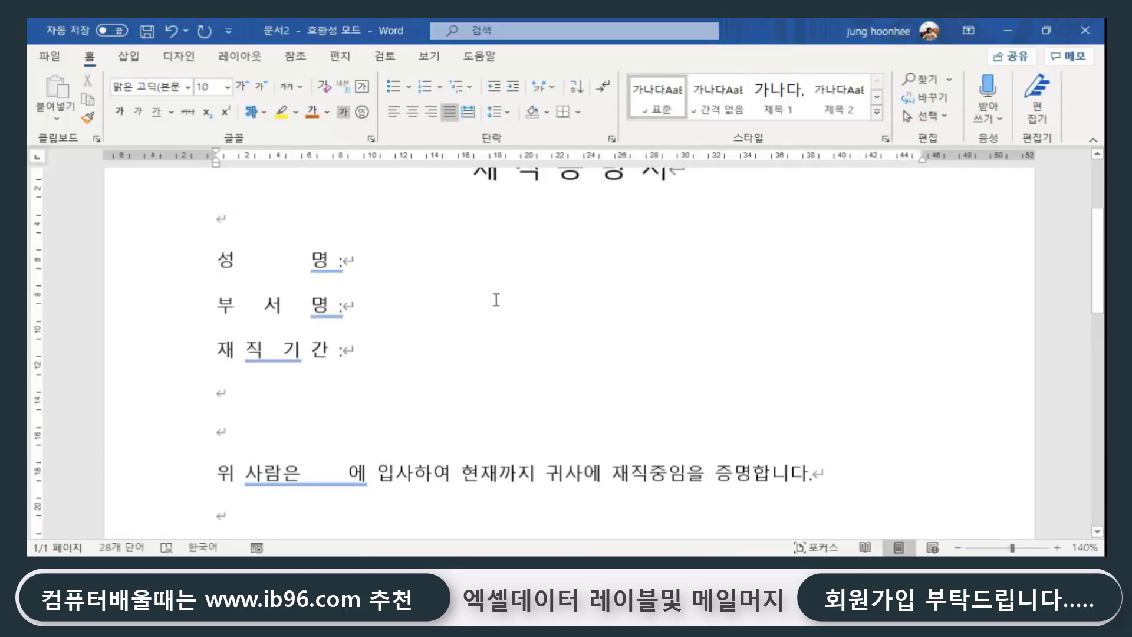
scroll(499, 299, up, 1)
key(Hangul)
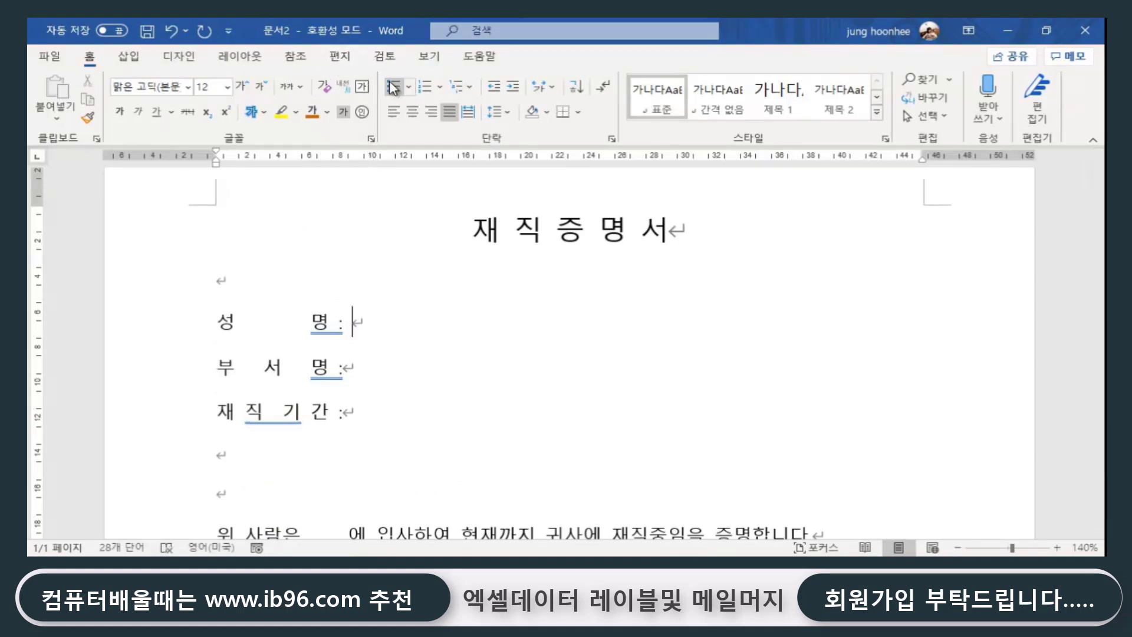
click(340, 59)
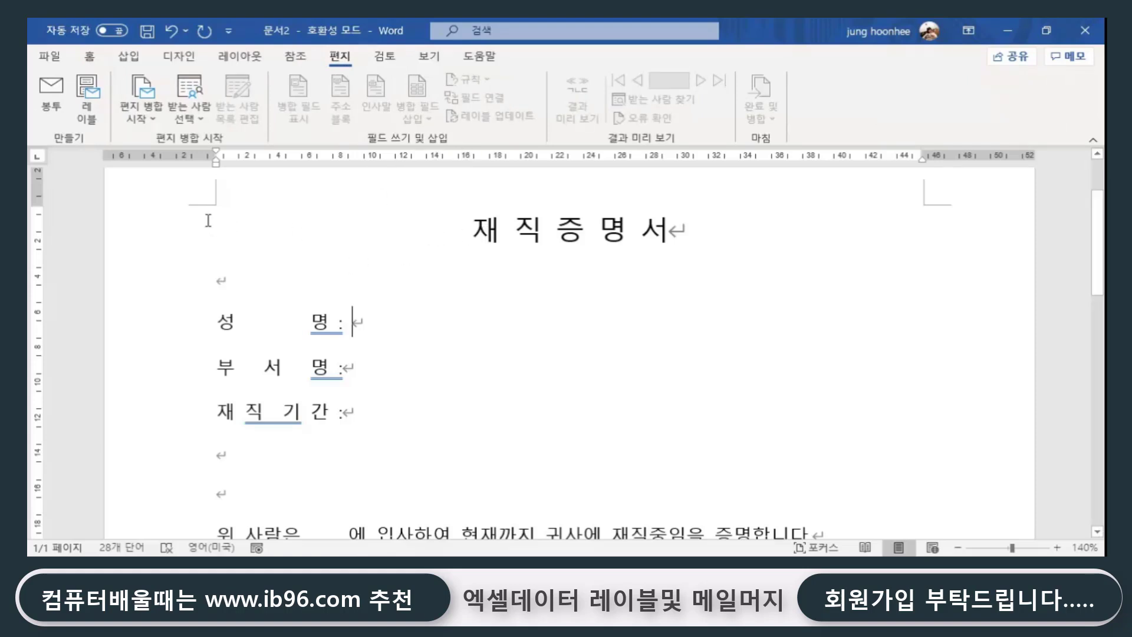
click(152, 122)
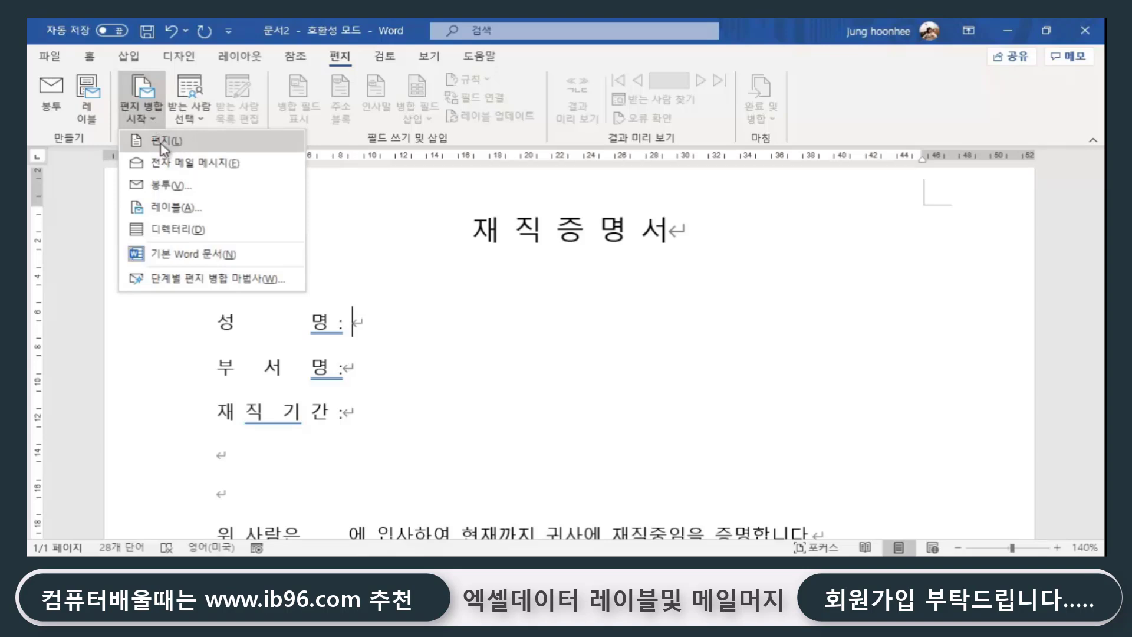
click(161, 141)
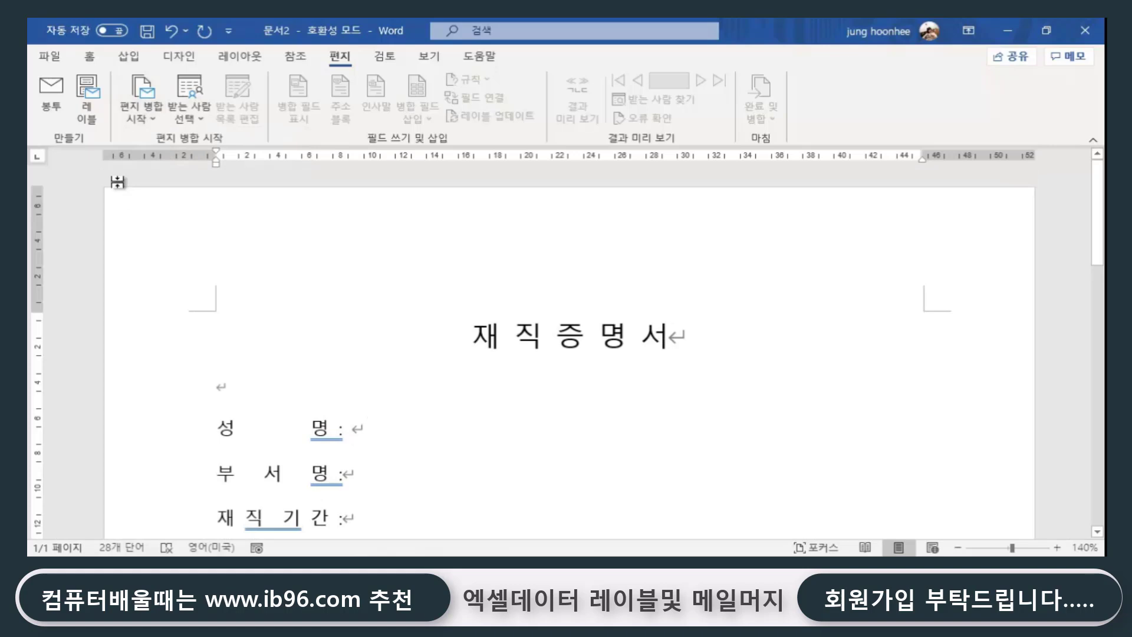
Use the 재직기간$ table of D:\엑셀연습\거래처.xlsx as the existing recipient list.
click(203, 120)
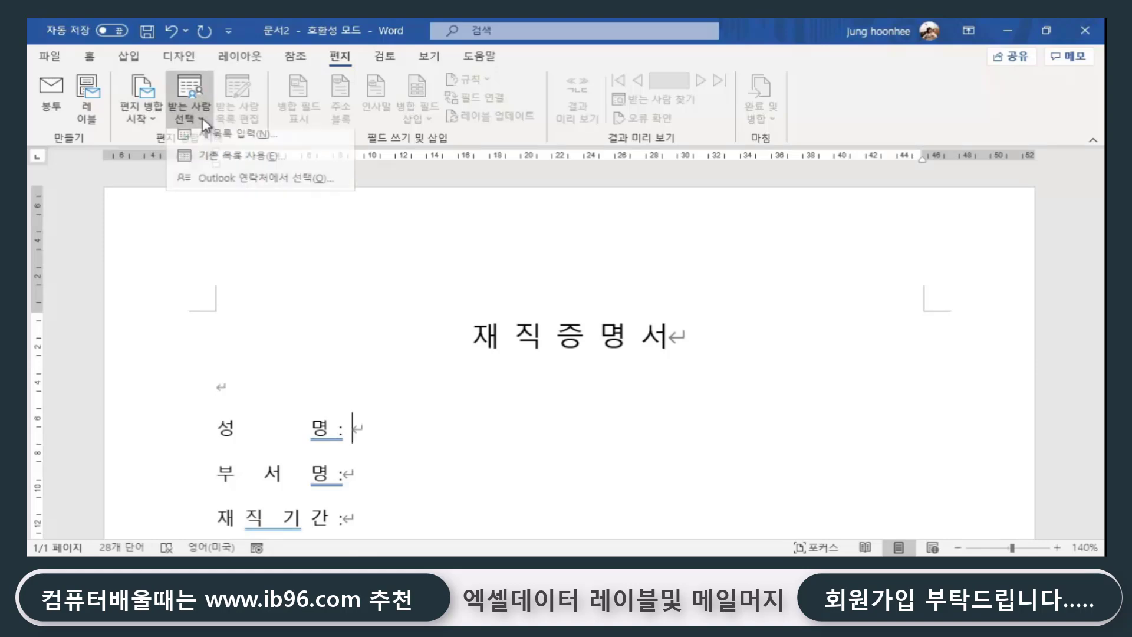
click(232, 171)
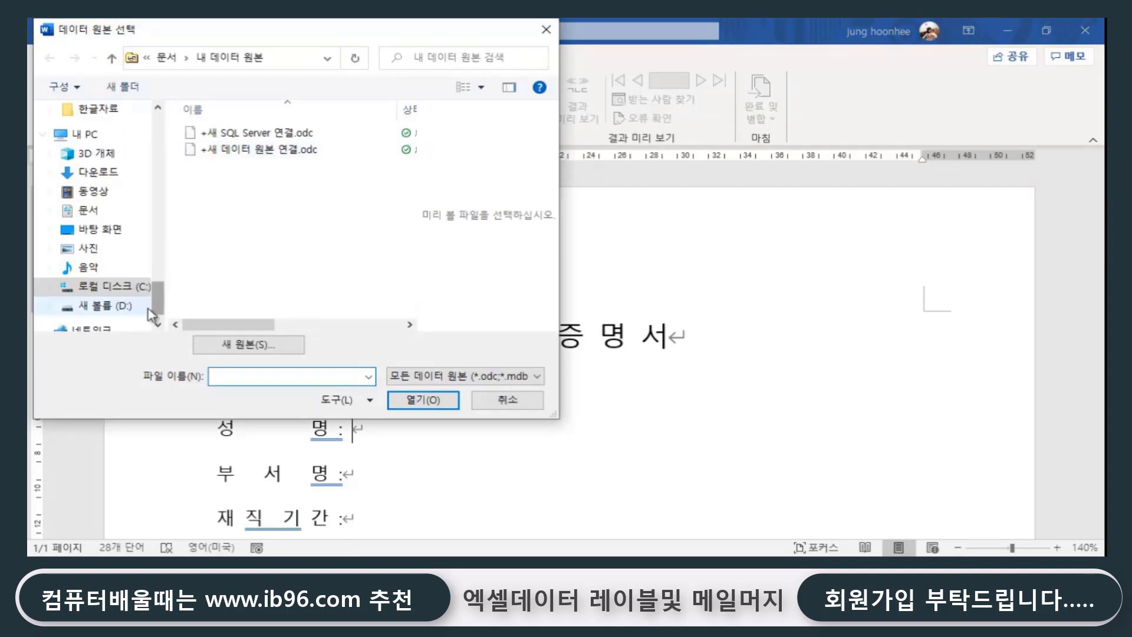
click(115, 307)
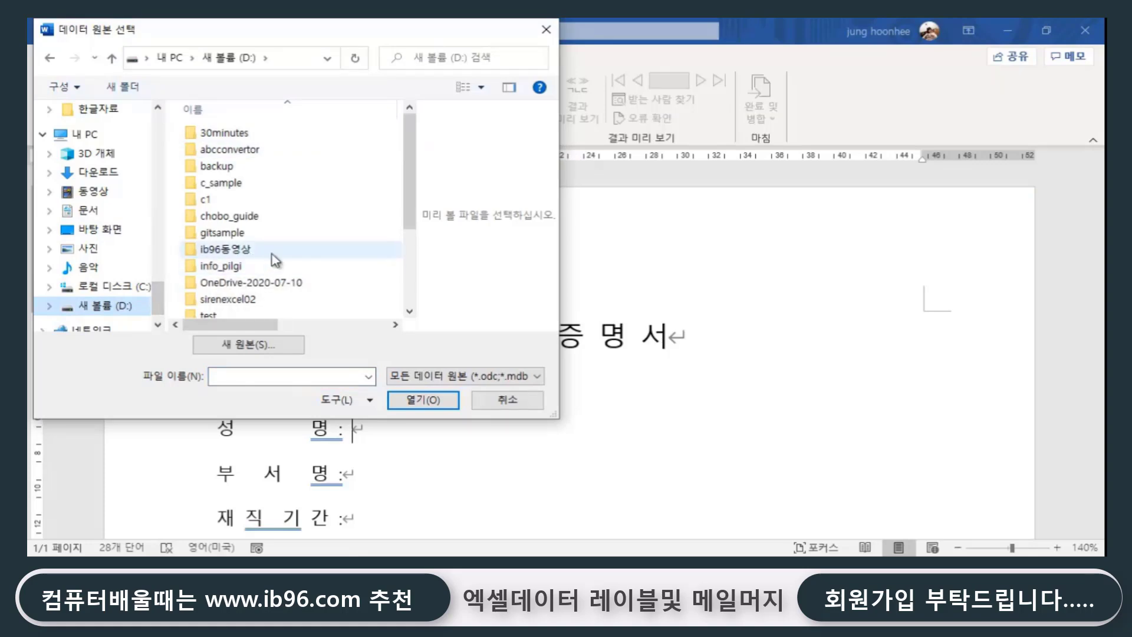
scroll(236, 283, down, 3)
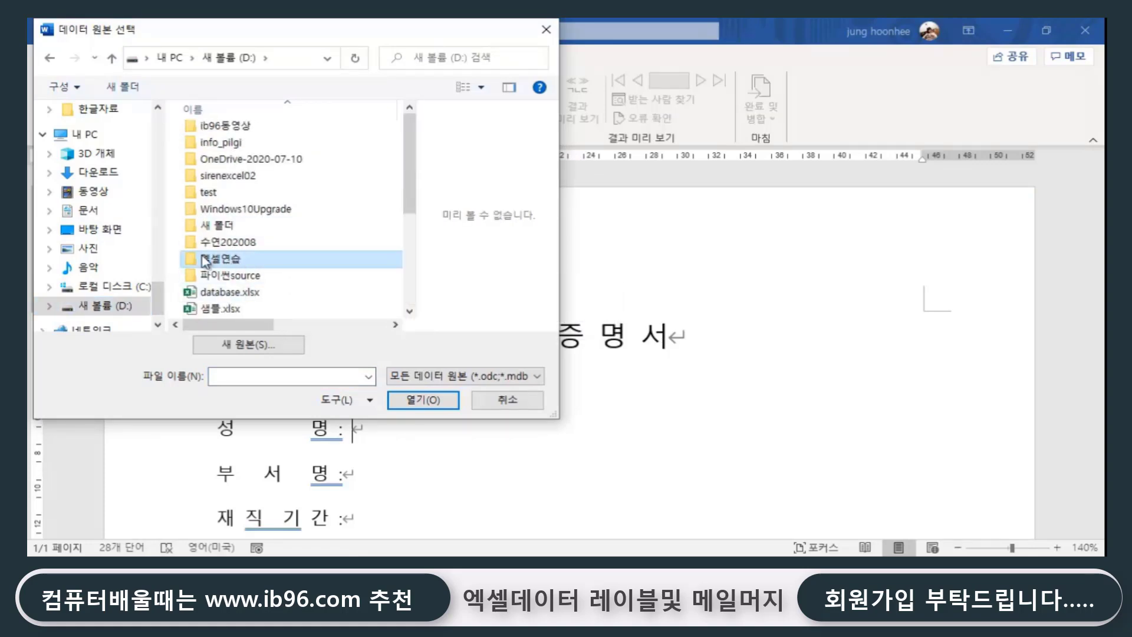
double_click(214, 257)
scroll(300, 248, down, 1)
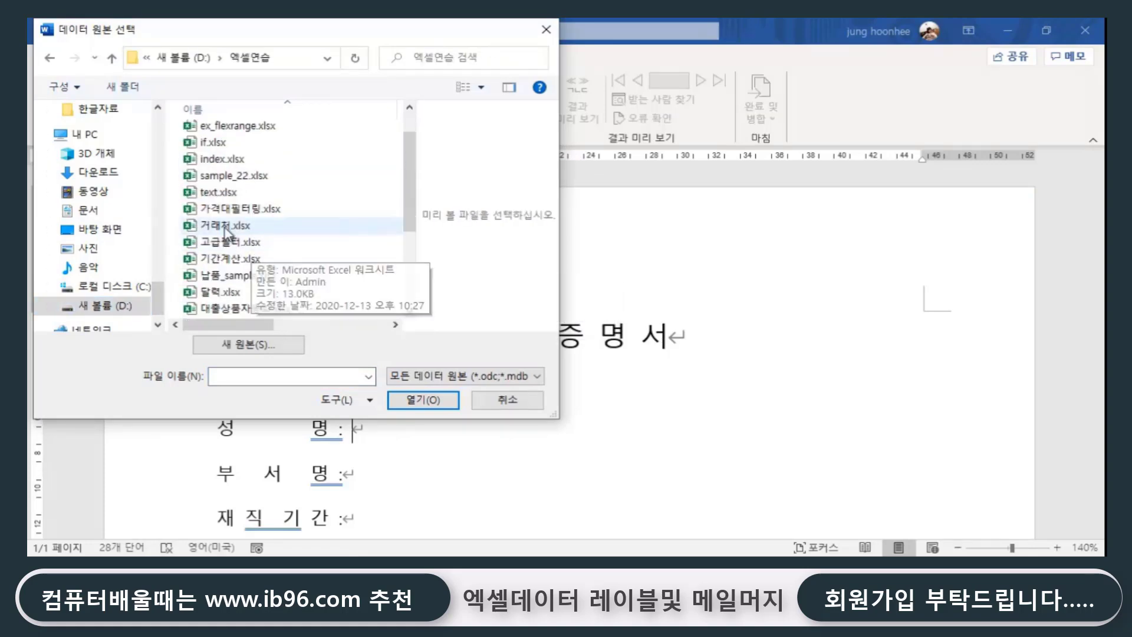
click(247, 226)
click(430, 400)
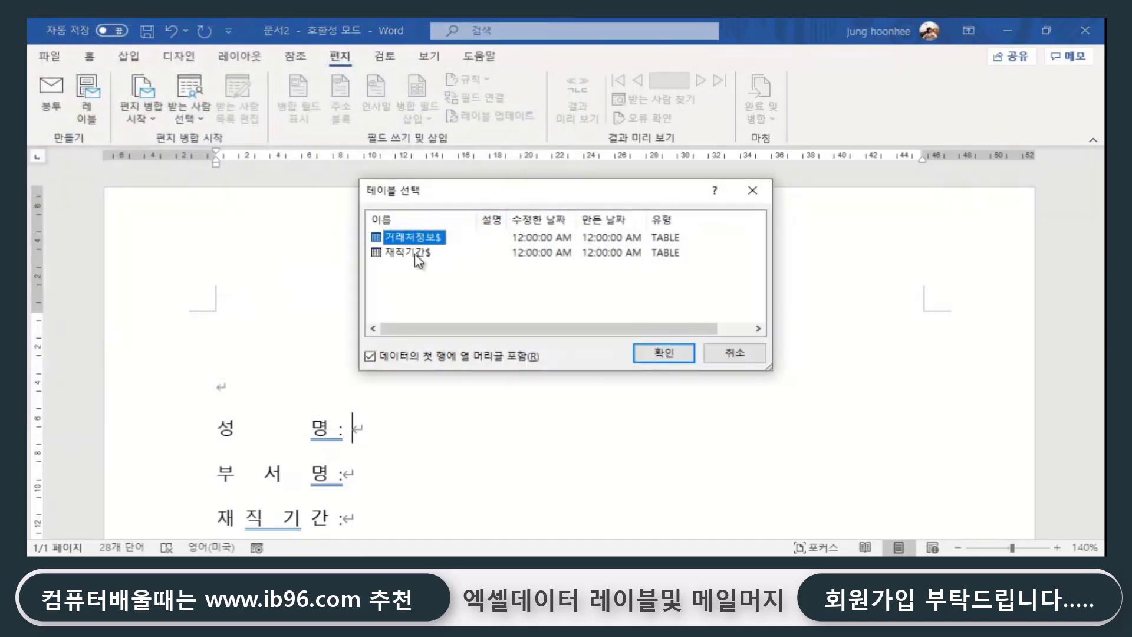
click(416, 255)
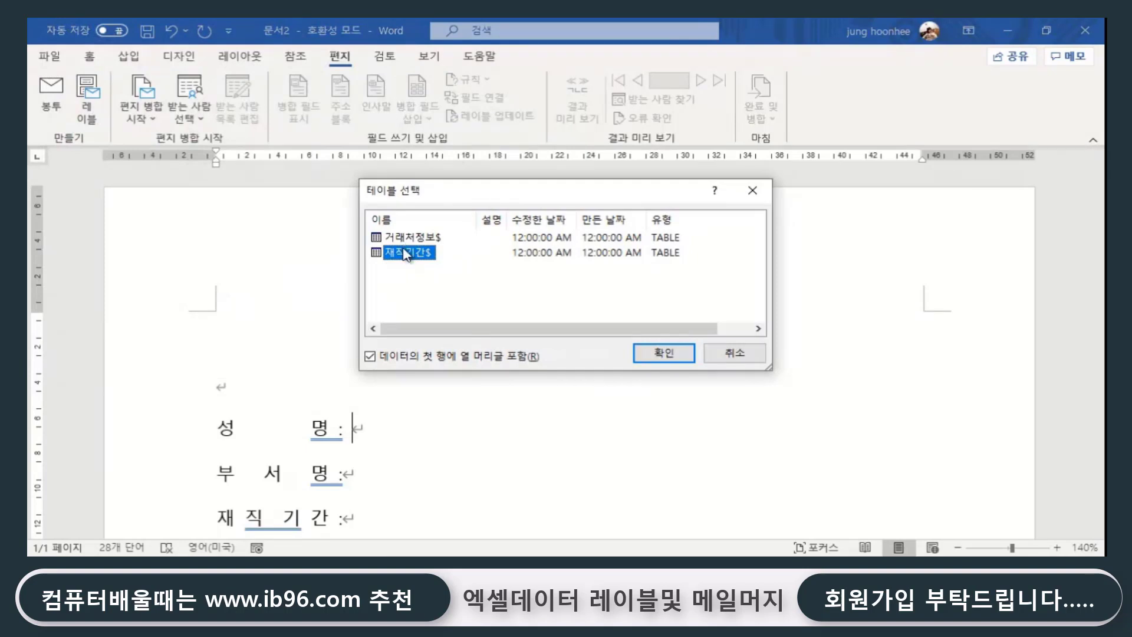
click(665, 358)
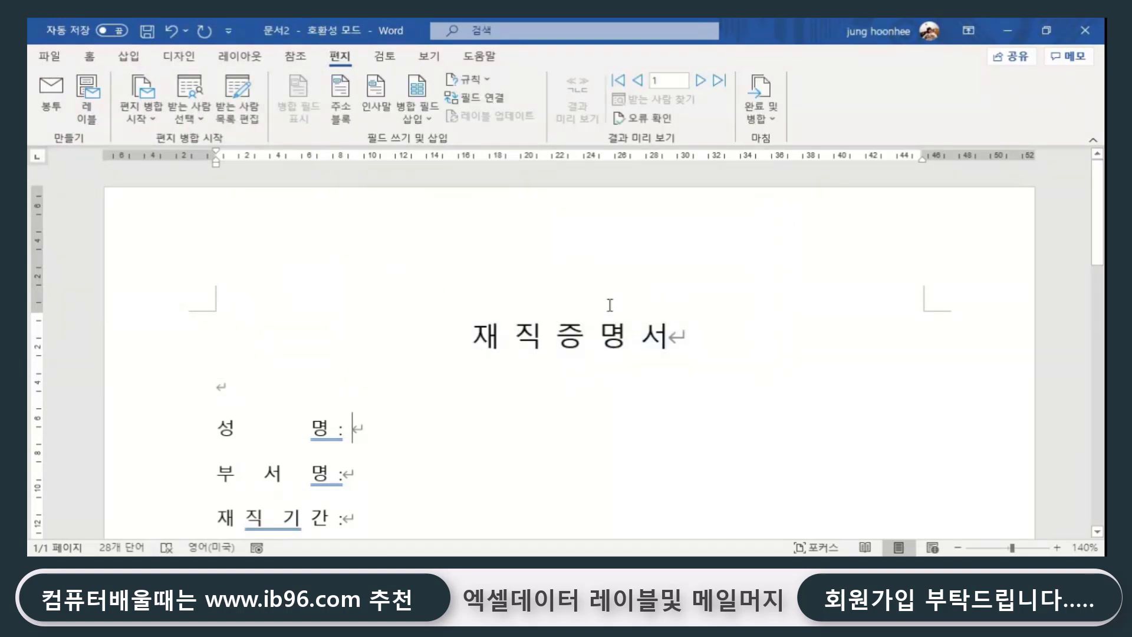
Insert the «이름», «부서명» and «재직기간» merge fields after their label lines.
click(429, 116)
click(446, 143)
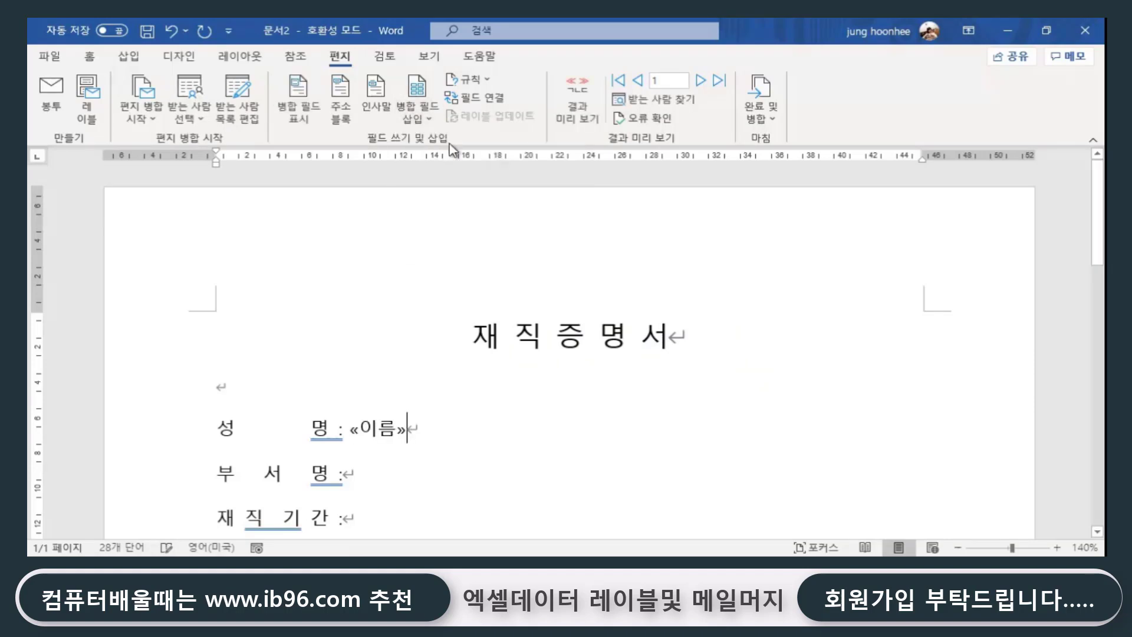
click(381, 474)
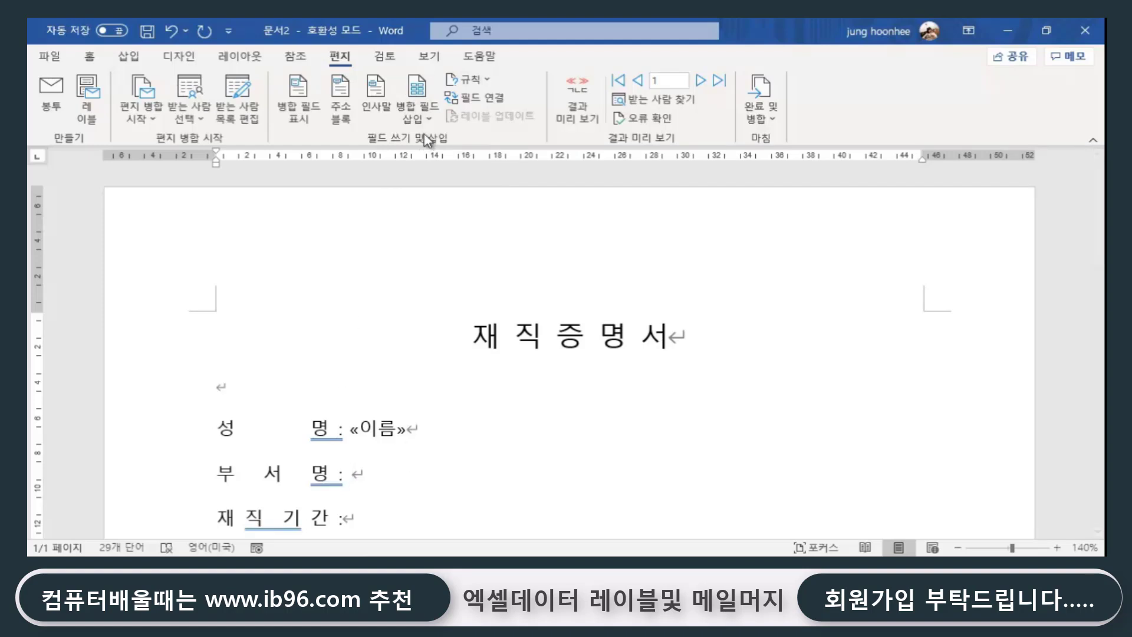
click(429, 118)
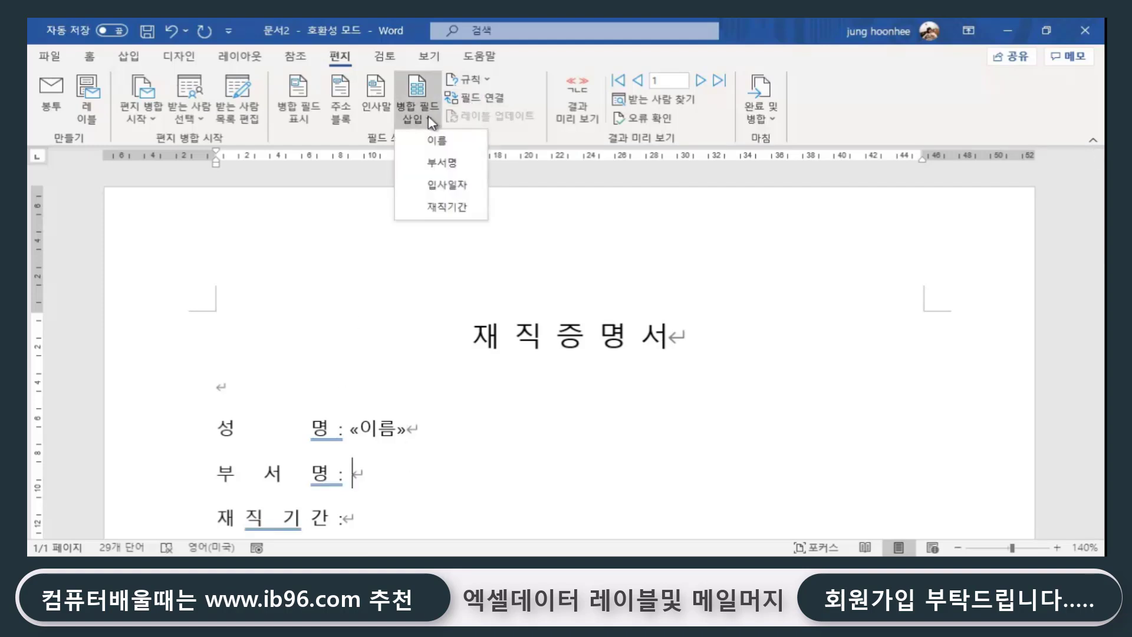
click(442, 163)
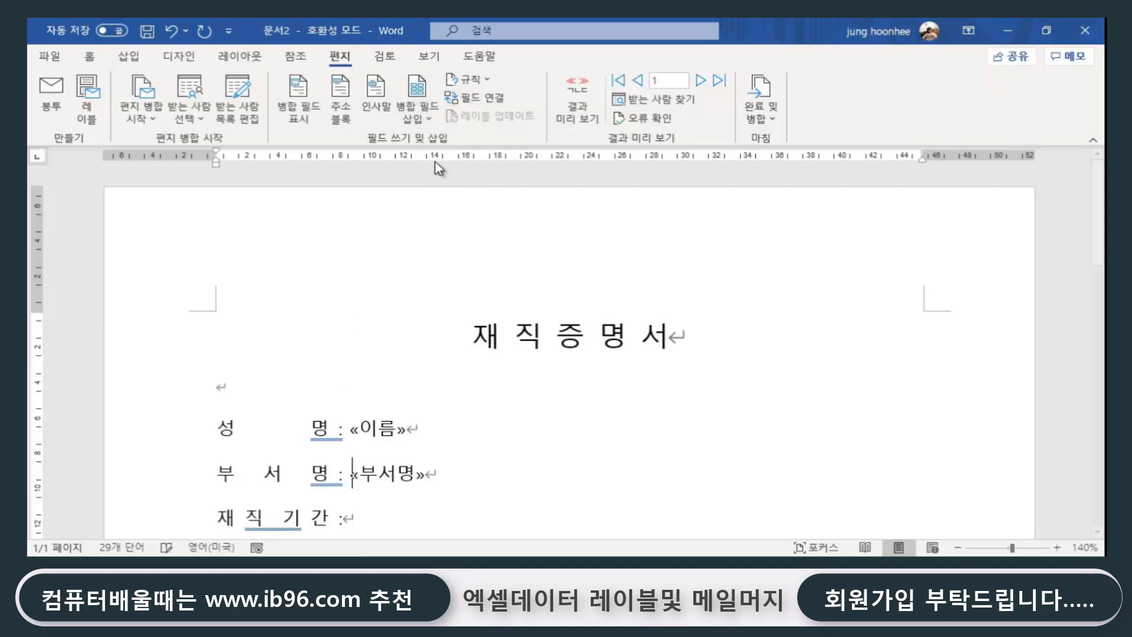
click(377, 522)
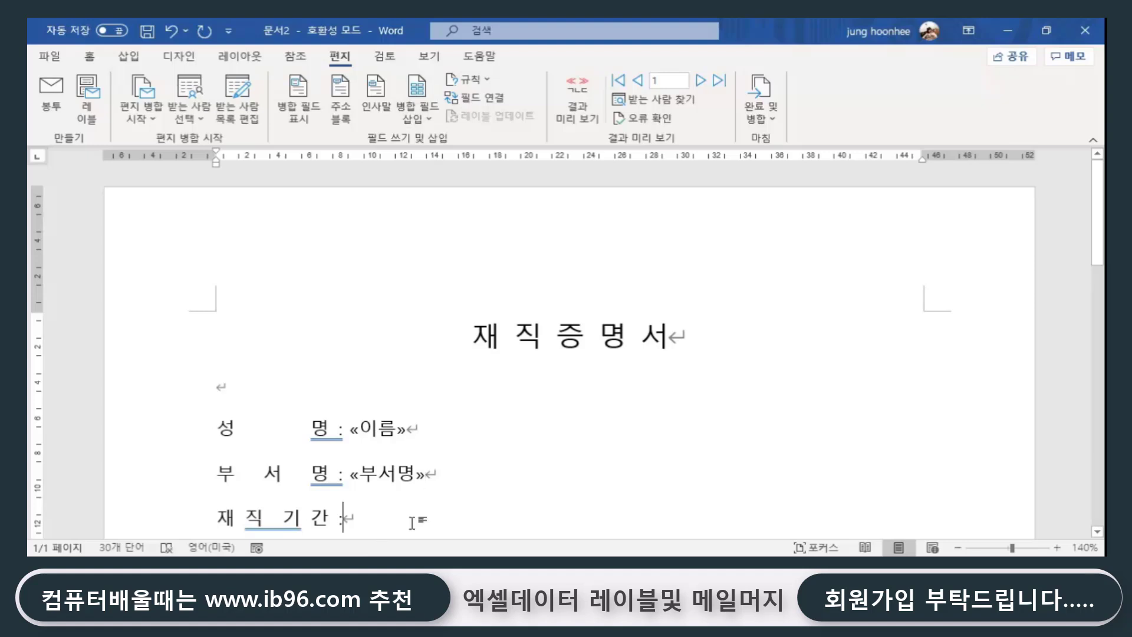
click(434, 120)
click(442, 204)
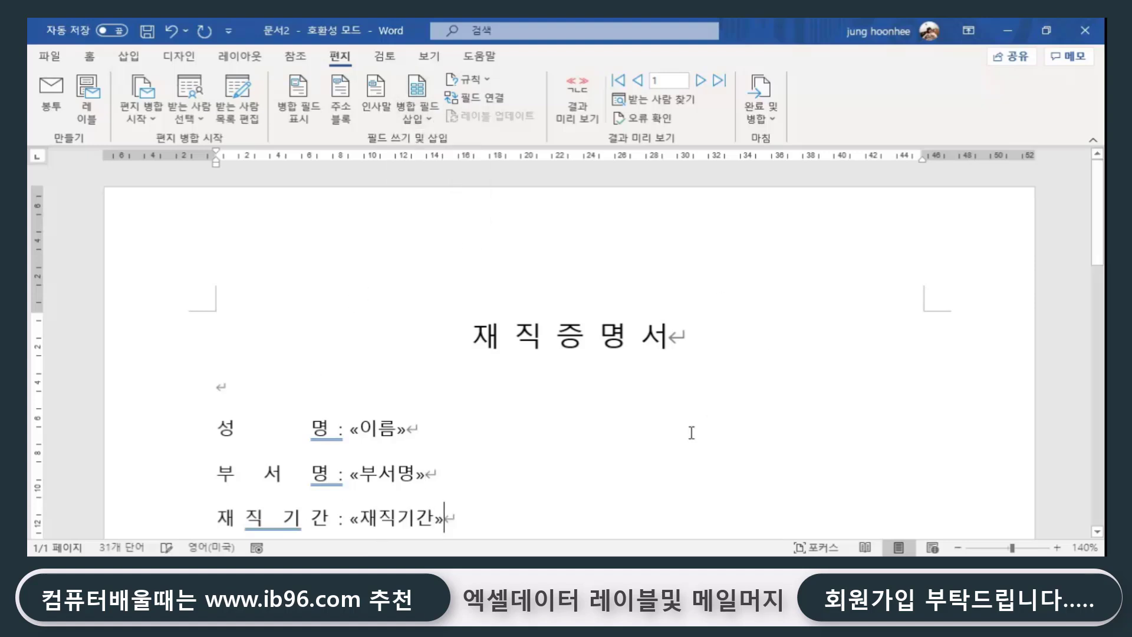
Insert the «입사일자» merge field into the 위 사람은 sentence before 에 입사하여.
scroll(692, 433, down, 2)
scroll(690, 431, down, 2)
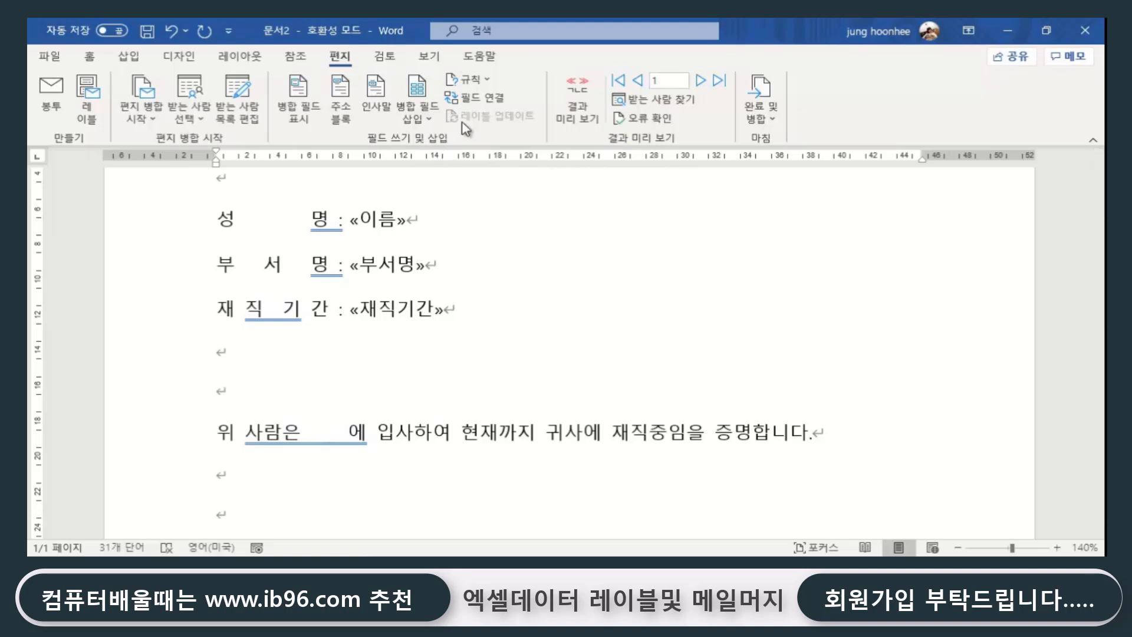
click(433, 116)
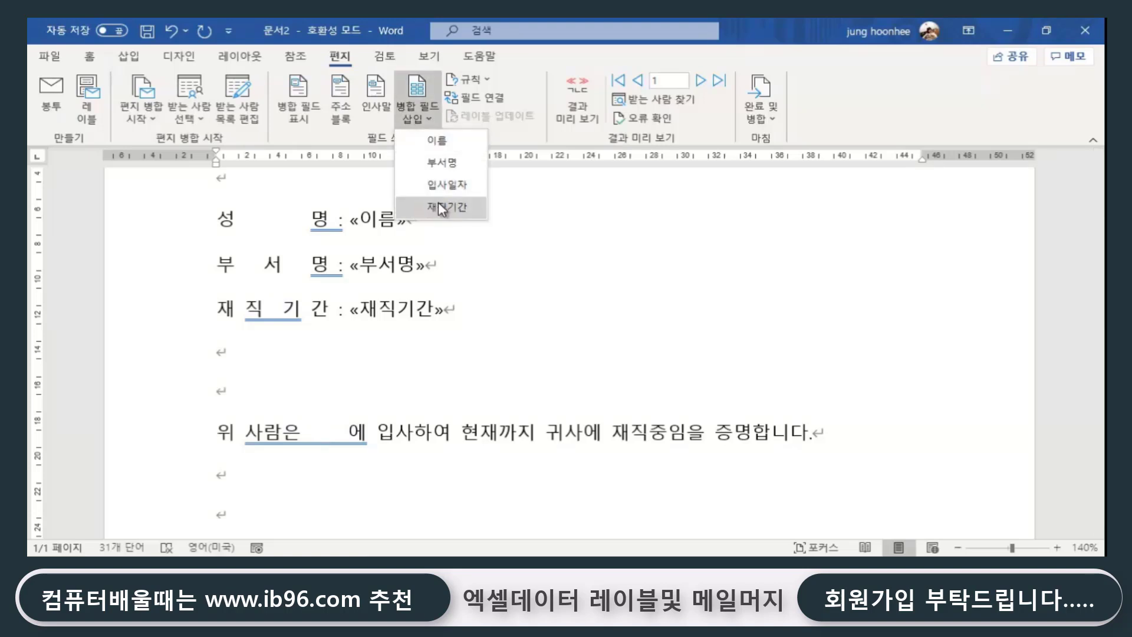
click(452, 187)
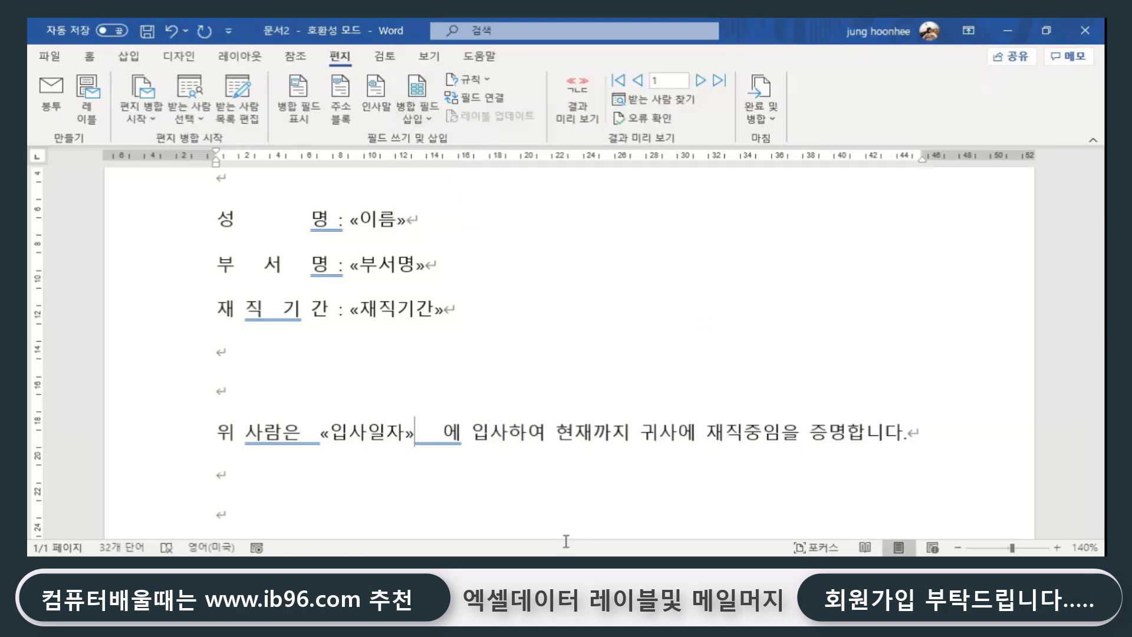
click(598, 525)
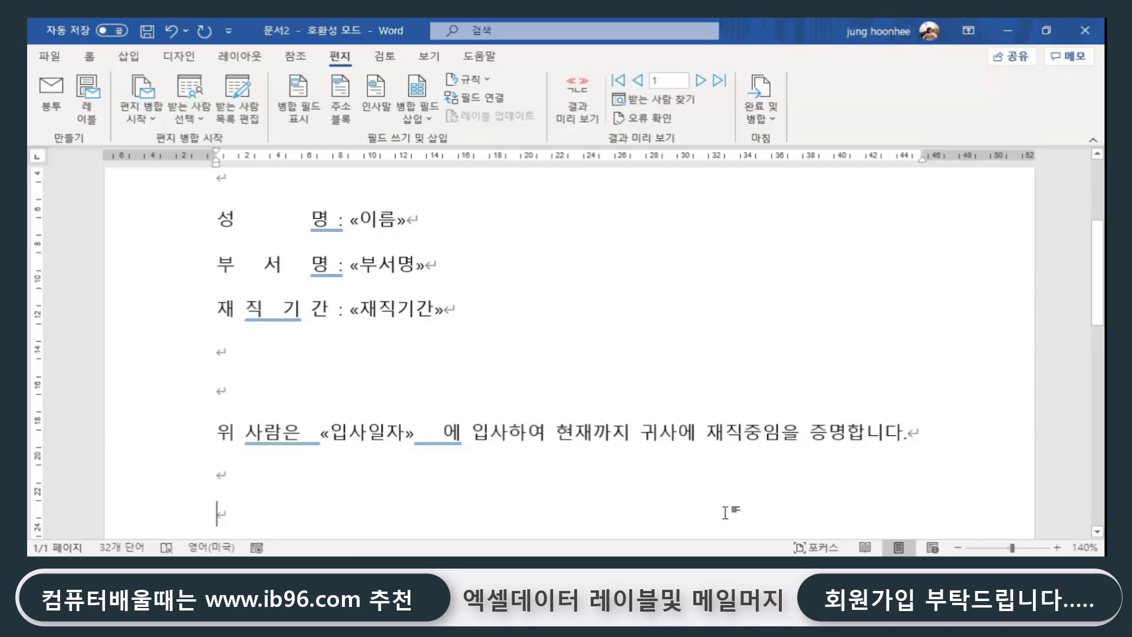
scroll(725, 512, up, 3)
scroll(726, 512, up, 2)
scroll(723, 512, down, 2)
scroll(696, 513, down, 3)
scroll(672, 516, up, 3)
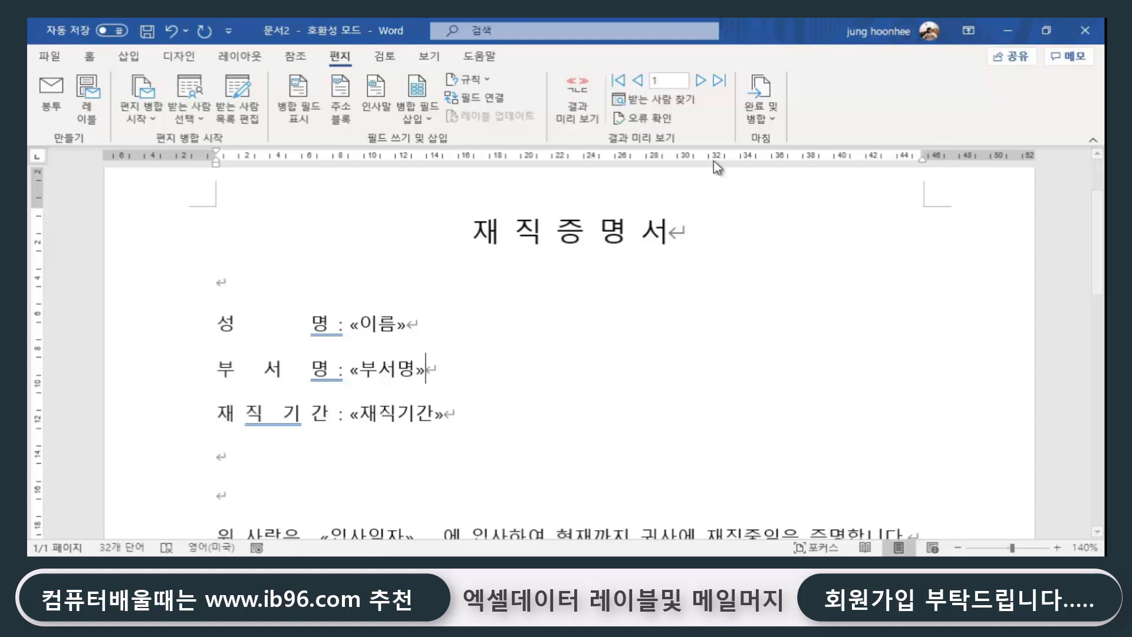
Preview the first record's data: 기획관리, 9년9개월, hired 3/10/2011.
click(586, 124)
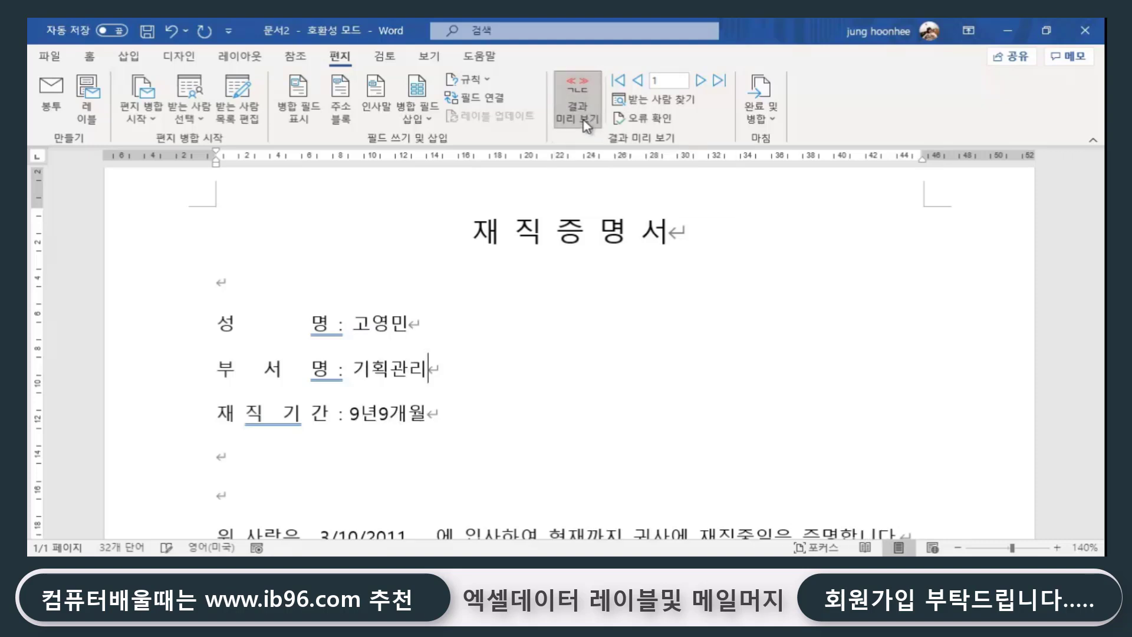
click(439, 366)
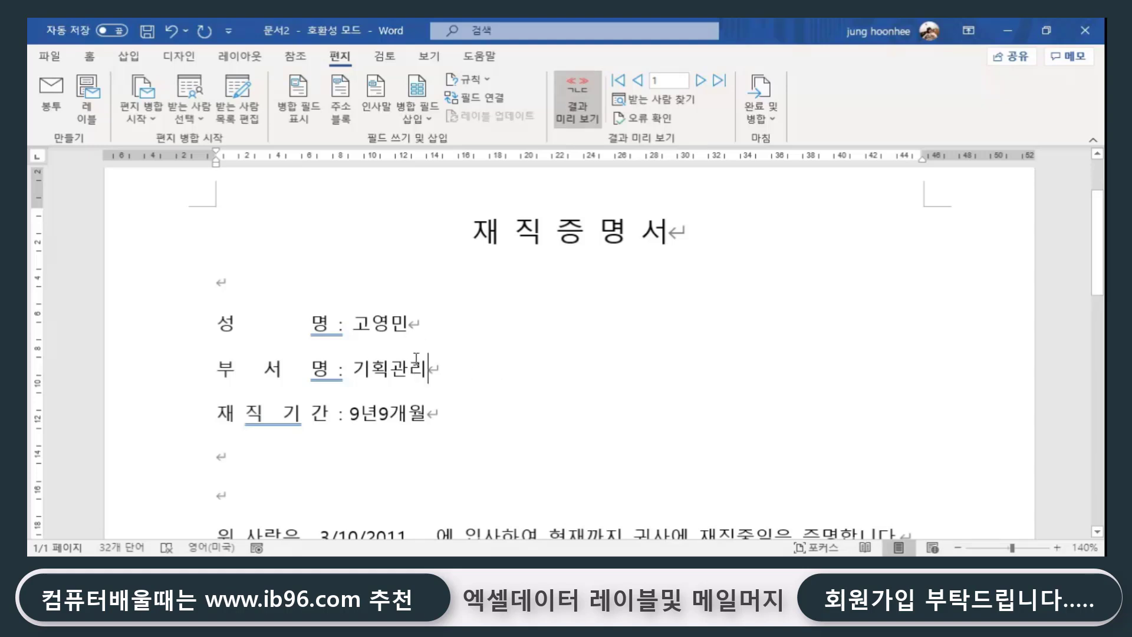
scroll(451, 400, down, 1)
scroll(452, 399, down, 4)
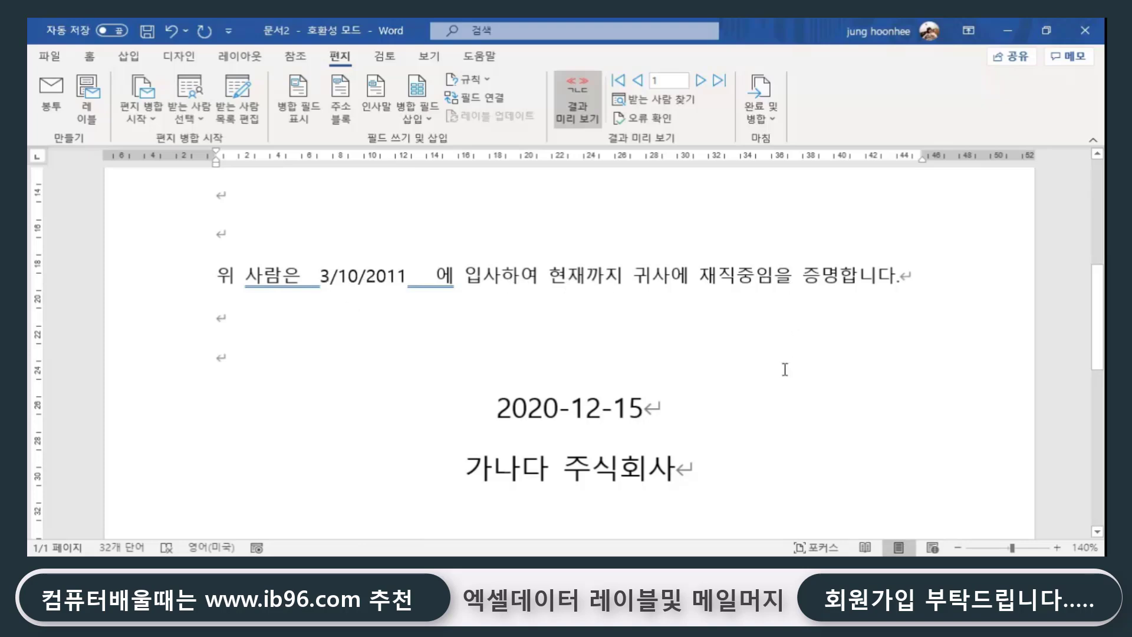
scroll(785, 369, down, 1)
scroll(742, 385, down, 1)
scroll(726, 384, up, 3)
scroll(718, 385, up, 4)
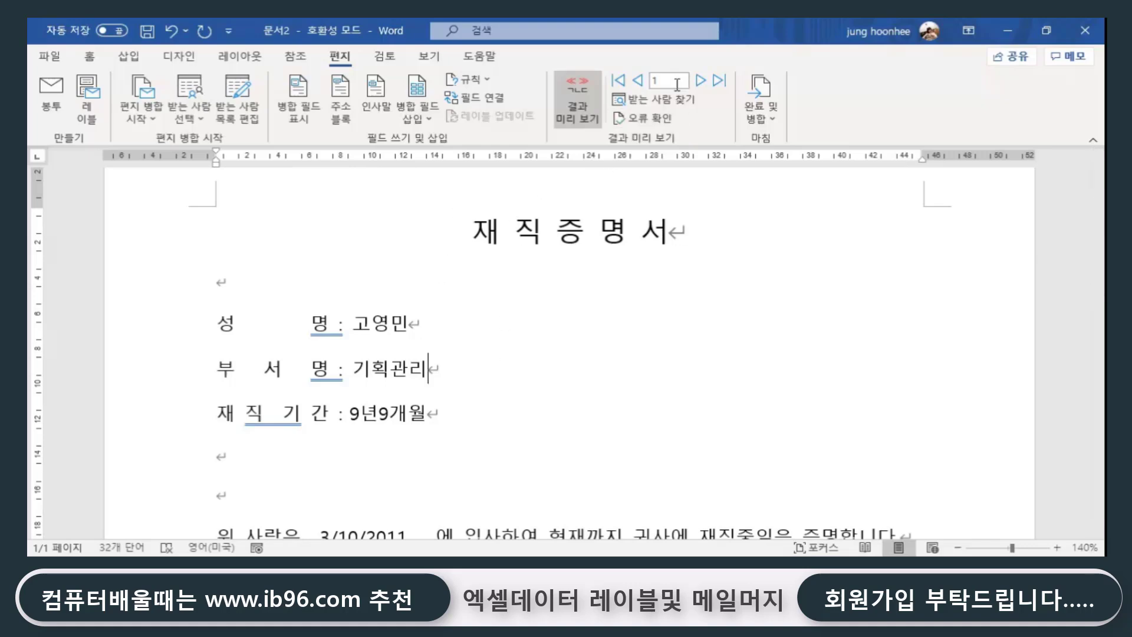
Advance the preview to record 8: 총무, 0년11개월, hired 12/19/2019.
click(700, 83)
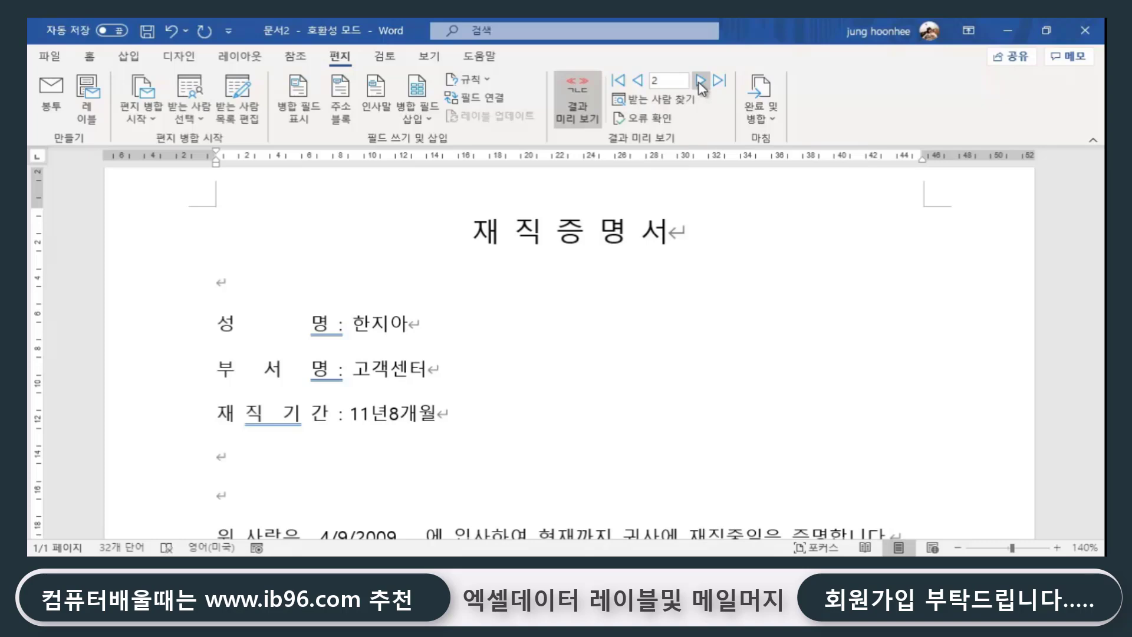
click(701, 82)
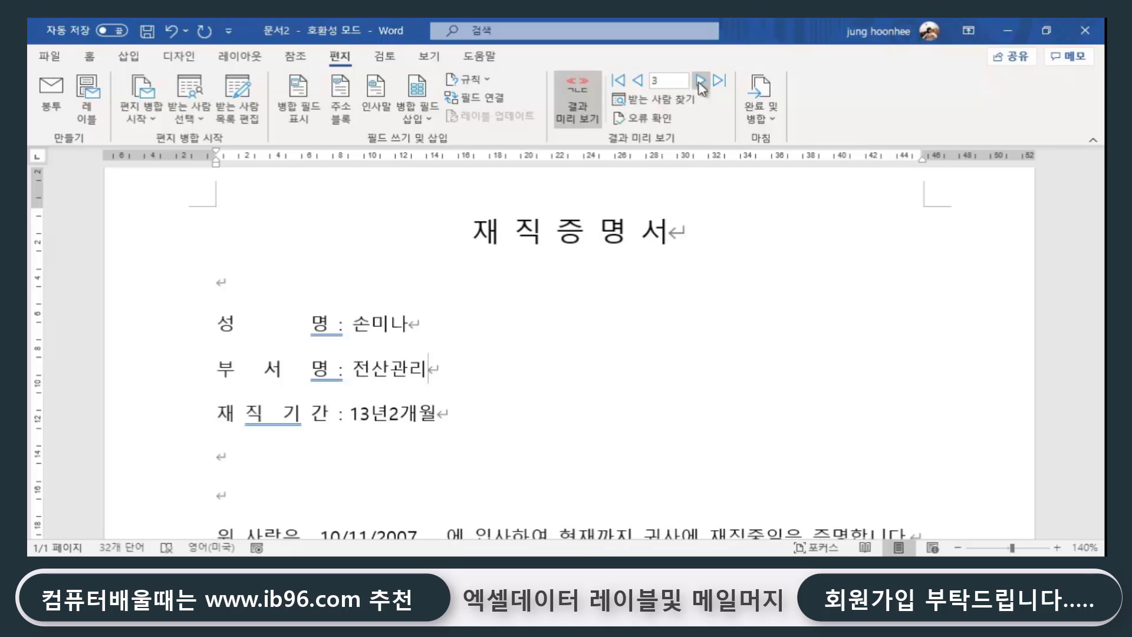
click(701, 82)
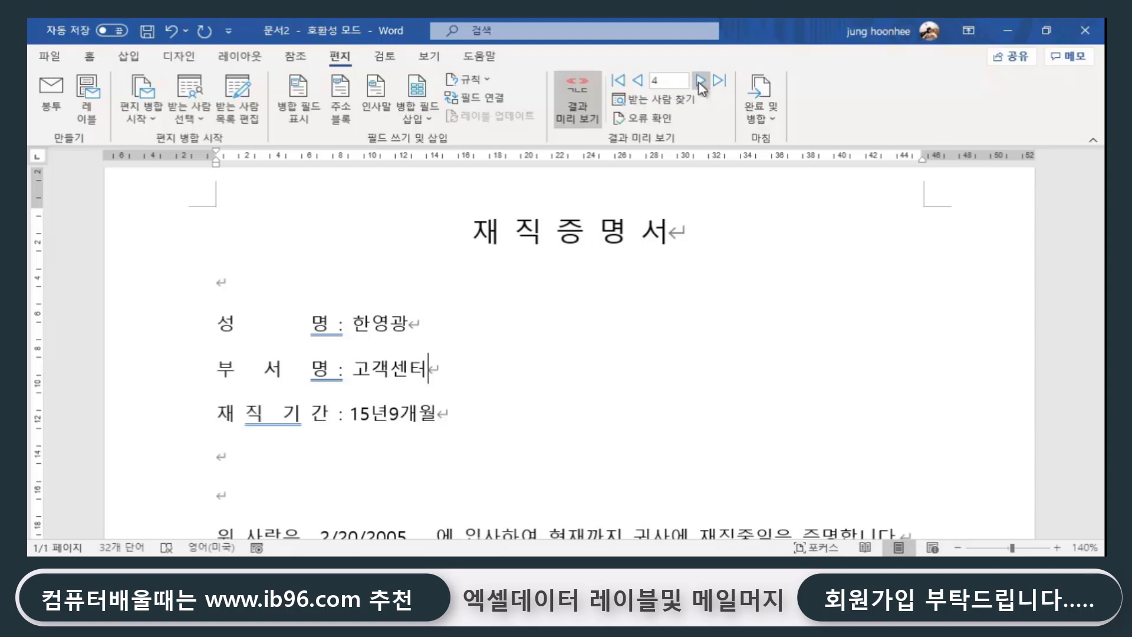
click(700, 83)
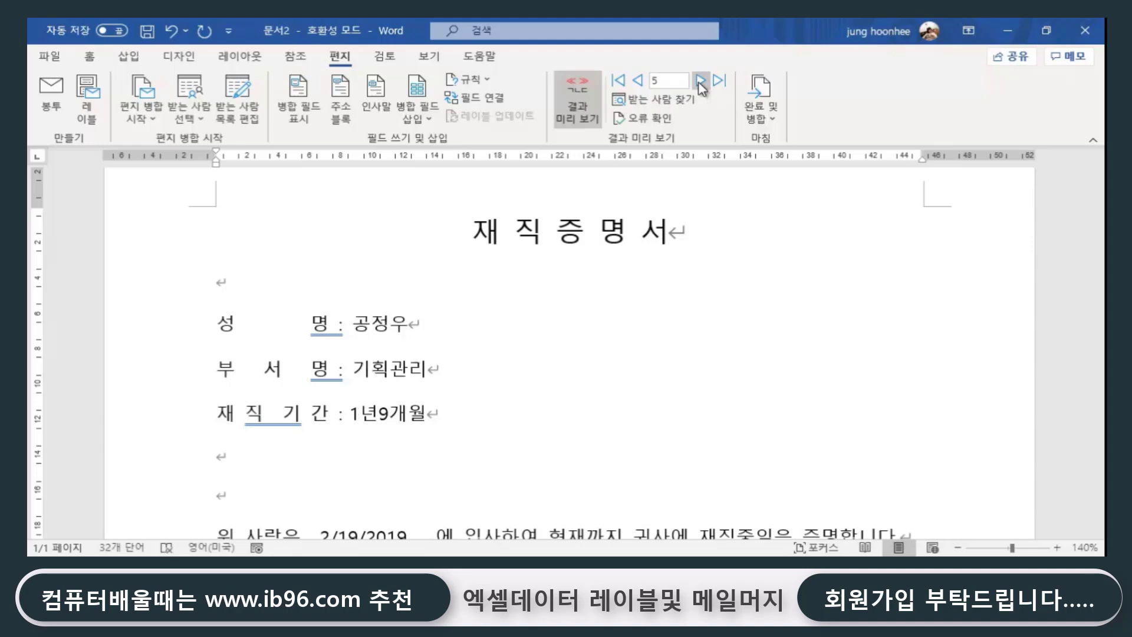
click(701, 82)
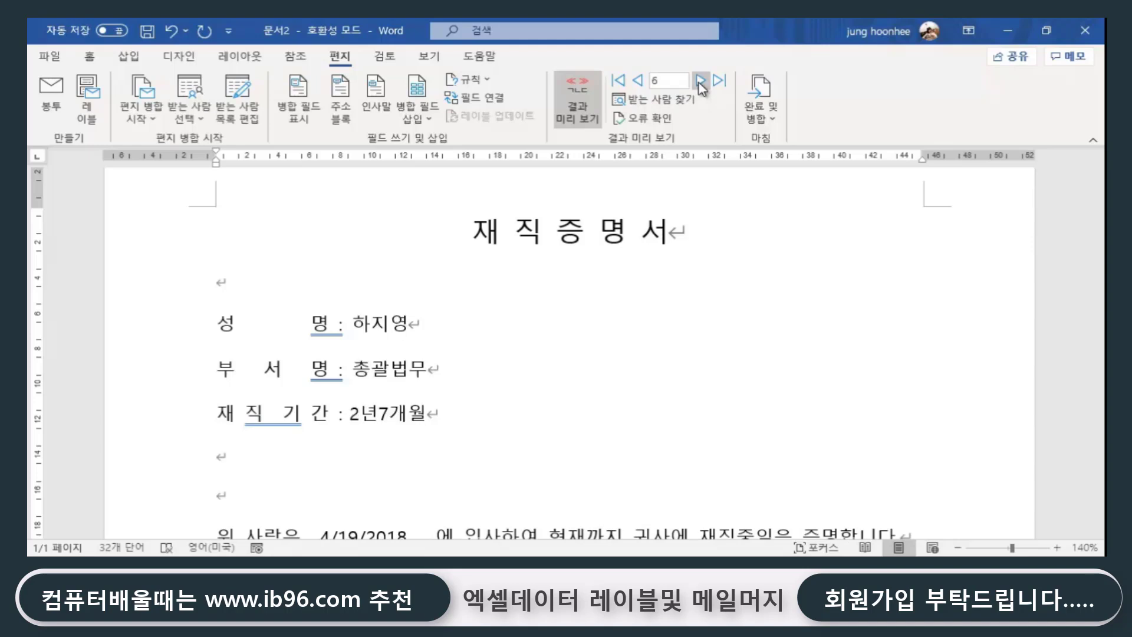
click(700, 83)
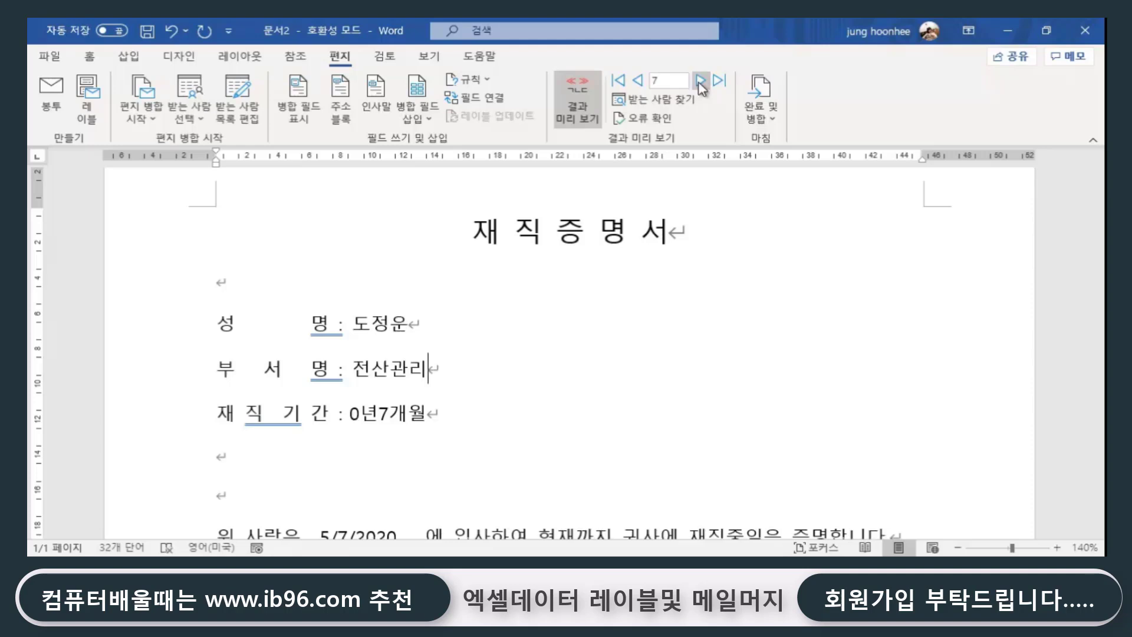
click(701, 83)
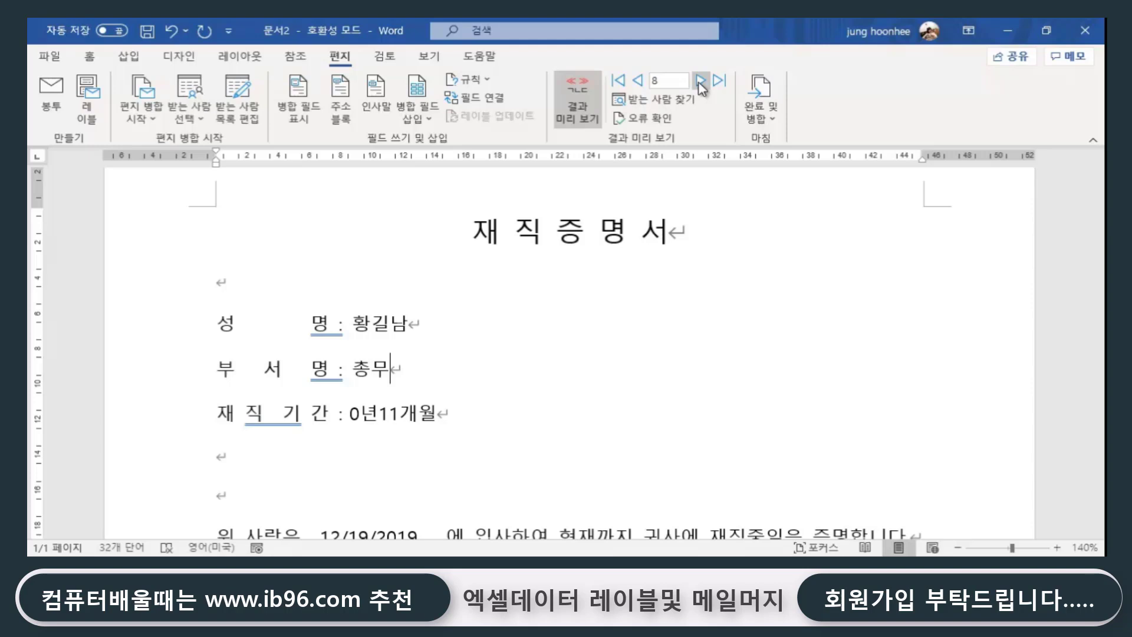
scroll(494, 422, down, 2)
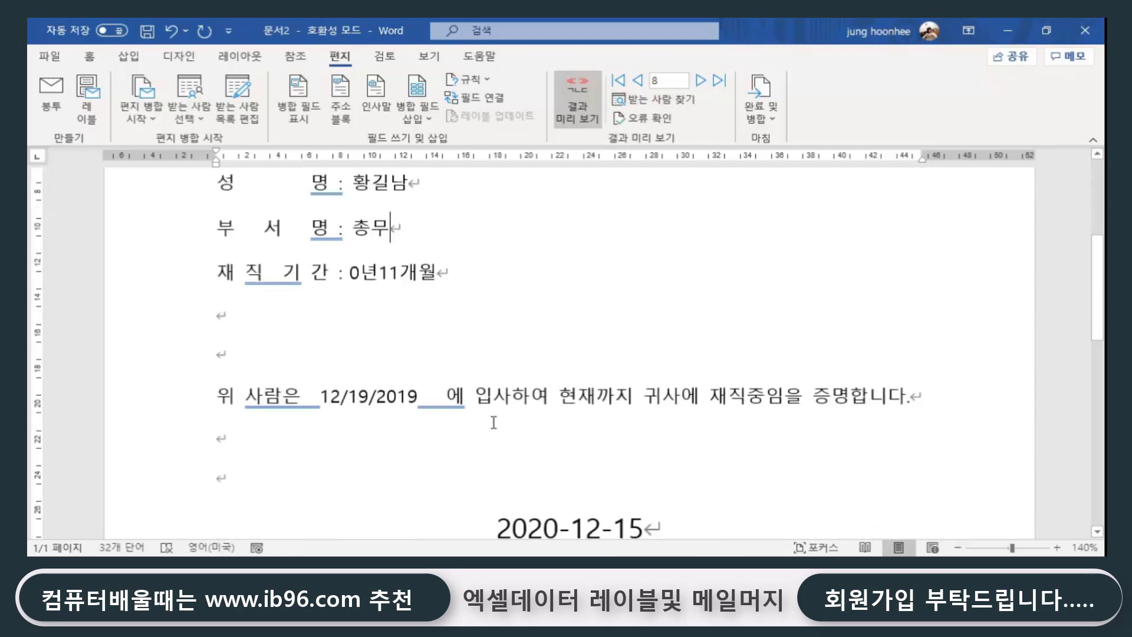
scroll(493, 422, up, 3)
scroll(496, 425, down, 2)
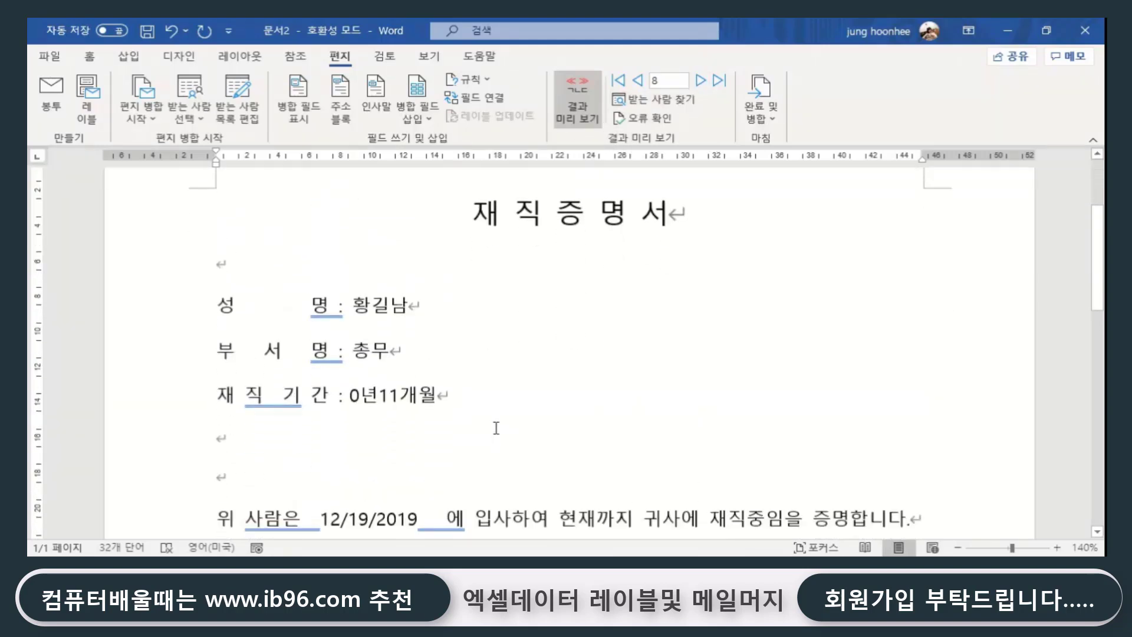
scroll(496, 427, down, 2)
scroll(496, 427, up, 1)
scroll(495, 429, up, 1)
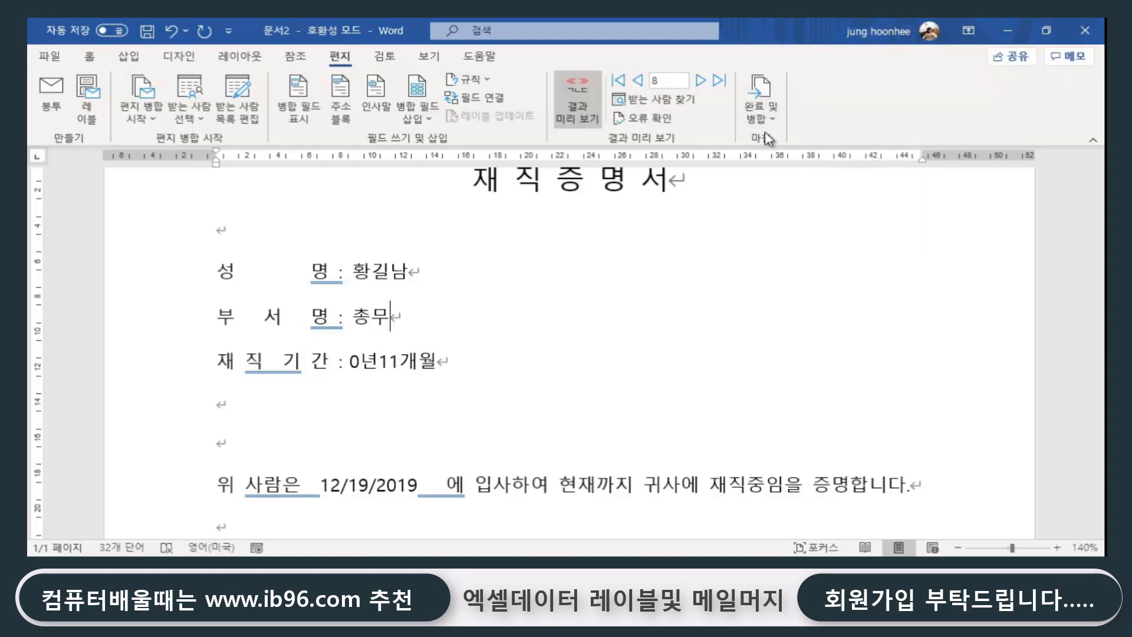
click(771, 118)
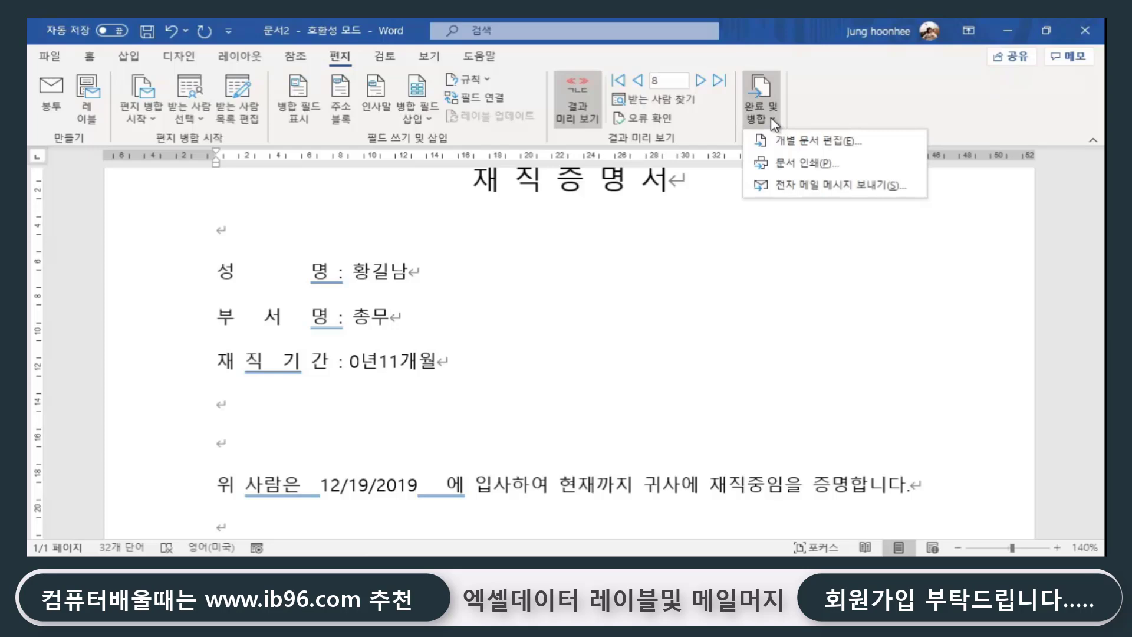
click(817, 168)
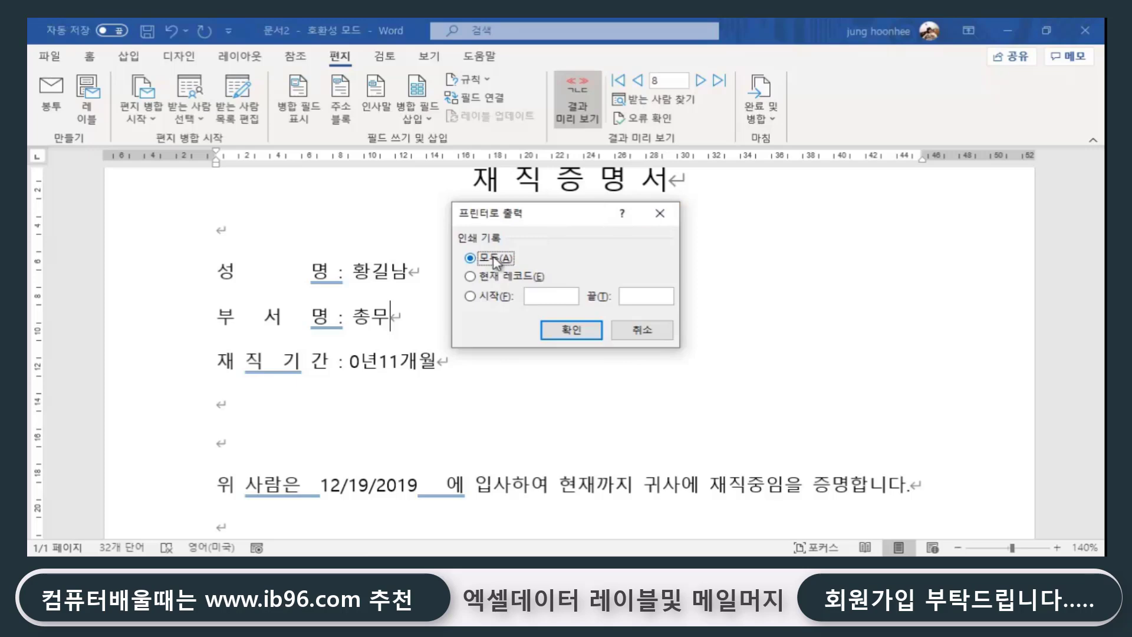
click(642, 331)
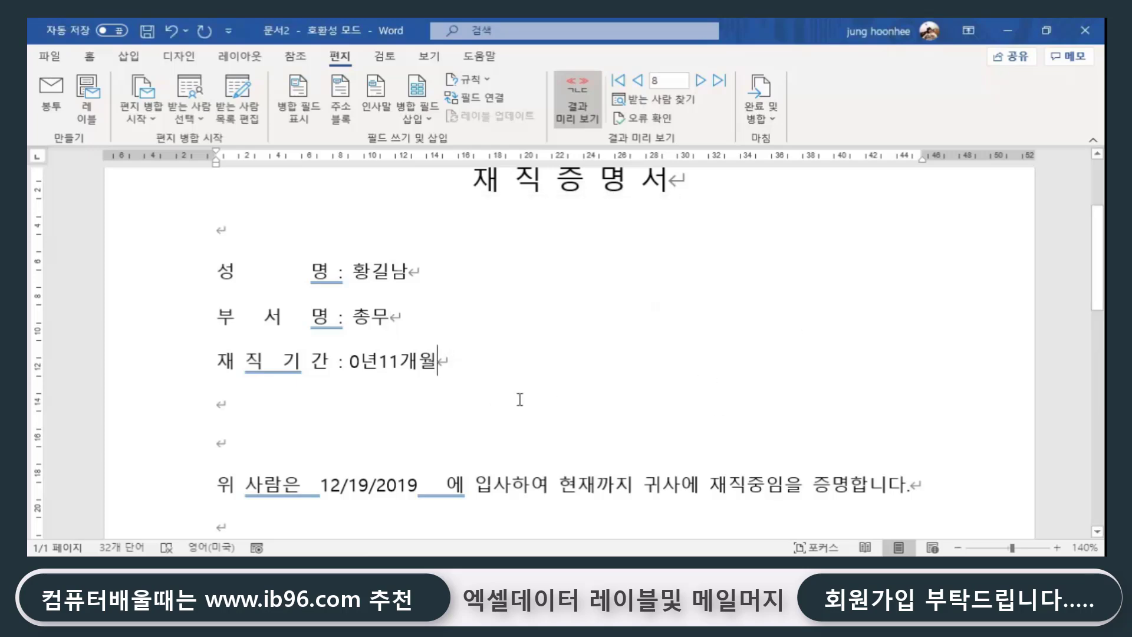
scroll(519, 398, up, 3)
scroll(518, 401, down, 2)
scroll(519, 400, down, 5)
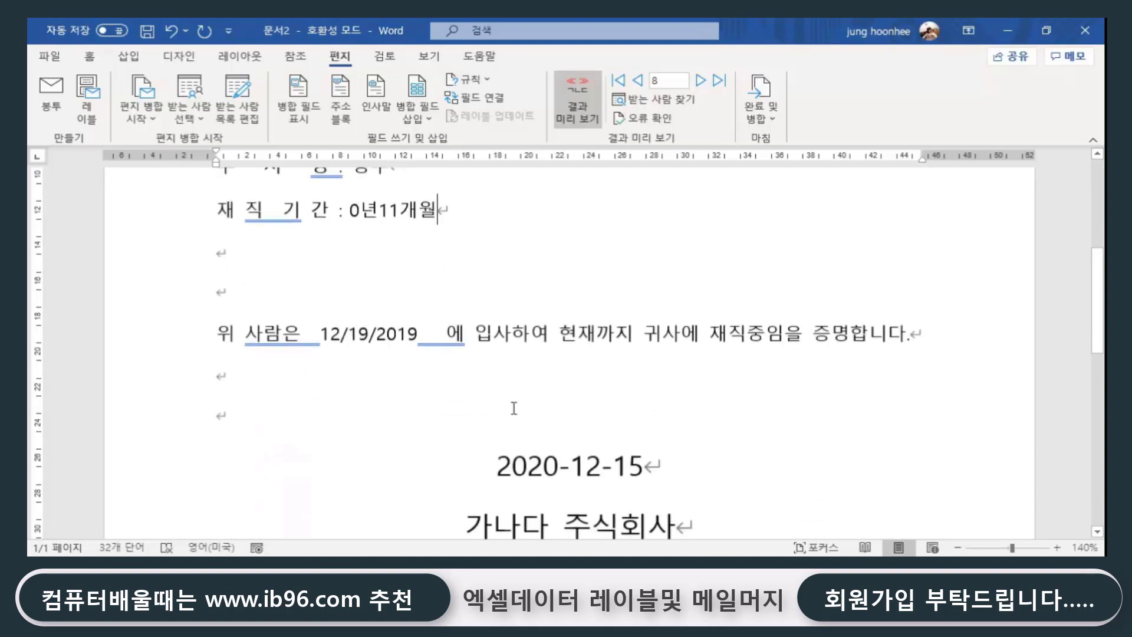
scroll(513, 407, up, 5)
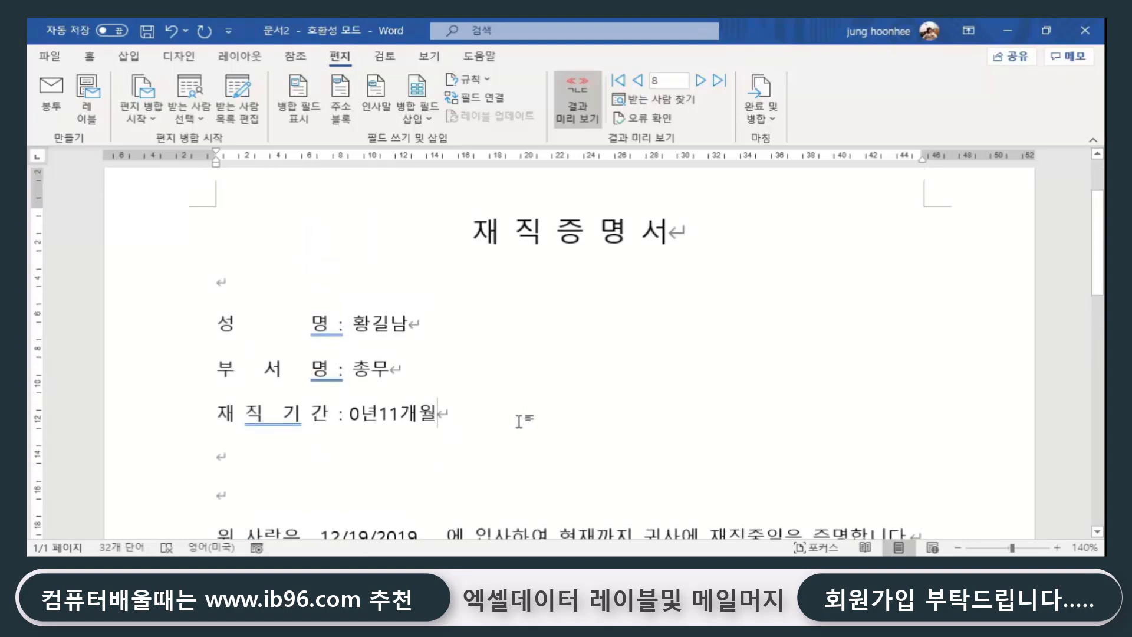